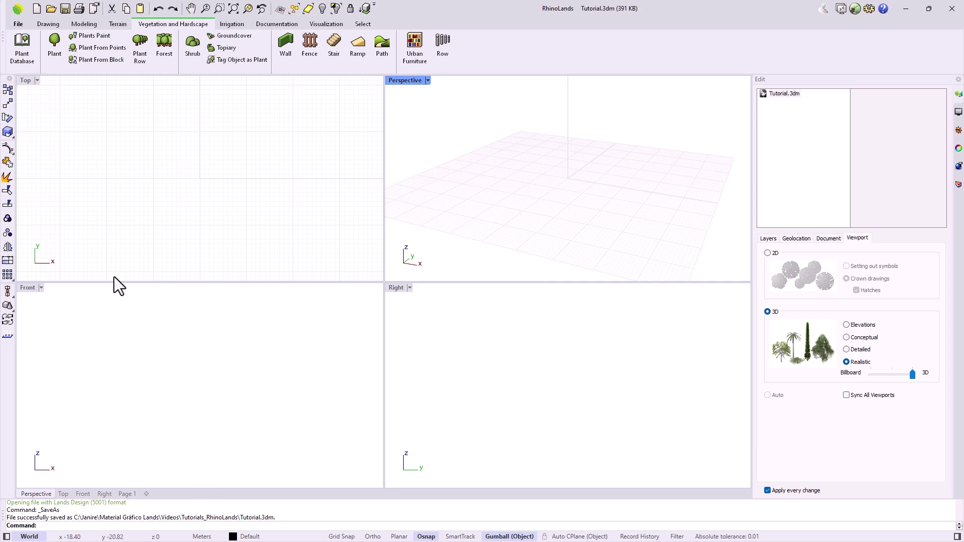
# Step: Create a new model from the Lands Design - Meters template
pyautogui.click(37, 9)
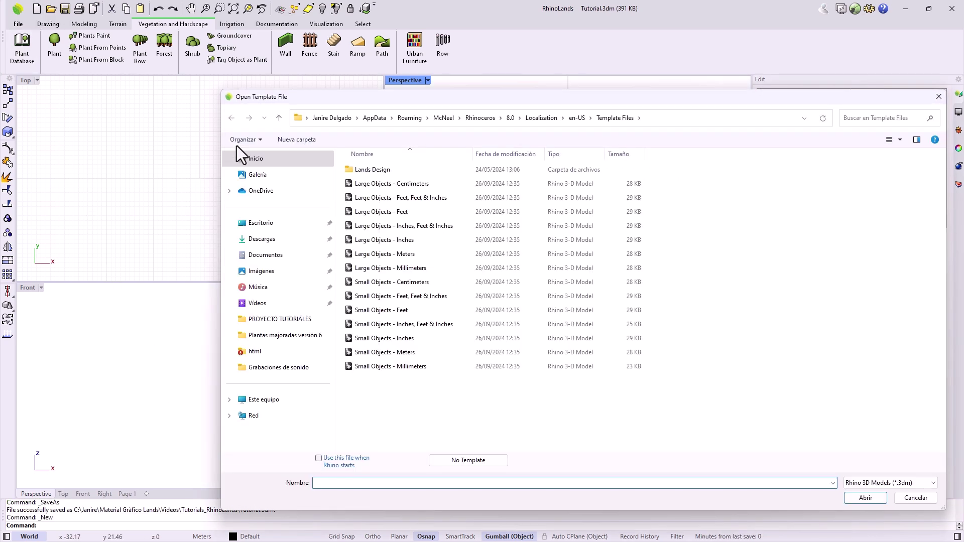
pyautogui.doubleClick(392, 170)
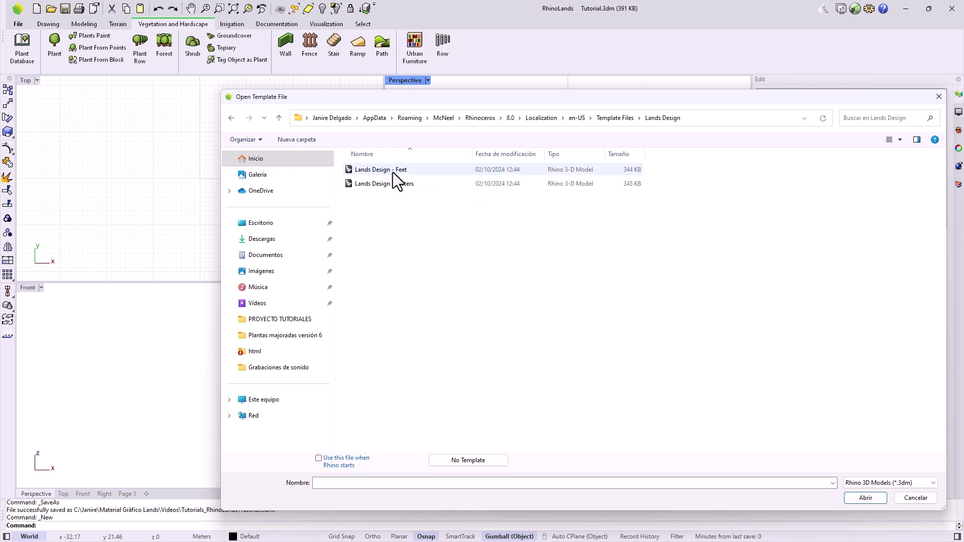
pyautogui.click(408, 184)
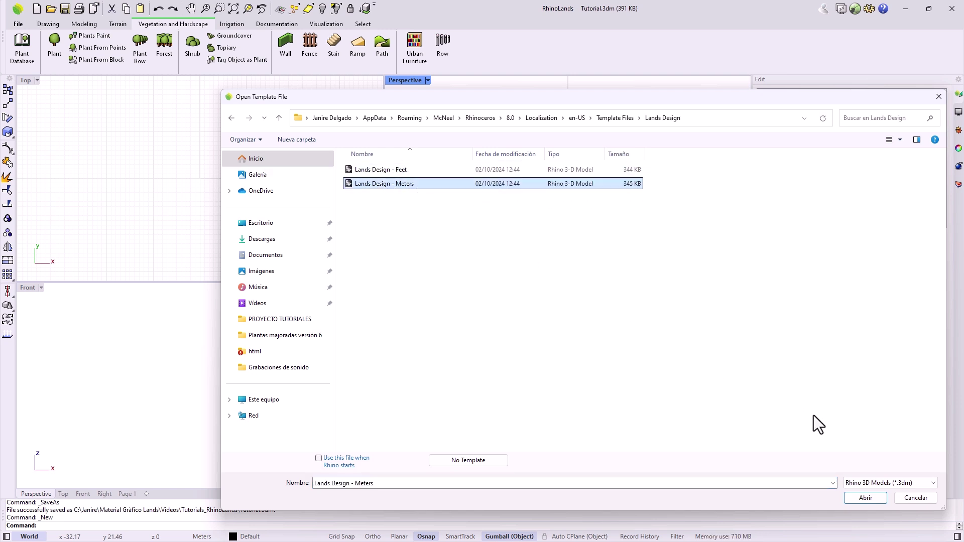
pyautogui.click(911, 500)
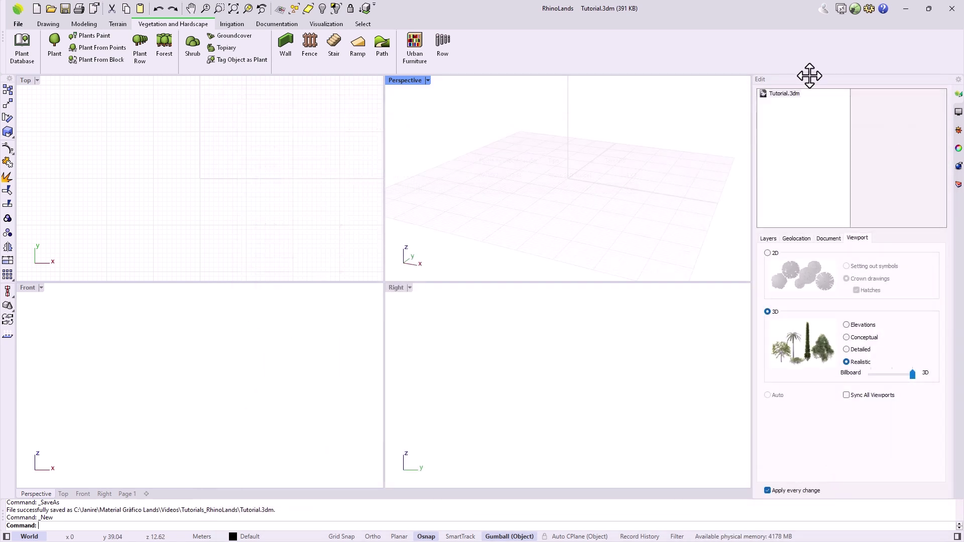
# Step: Confirm in Options > Units that the model units are Meters, then cancel without changes
pyautogui.click(865, 13)
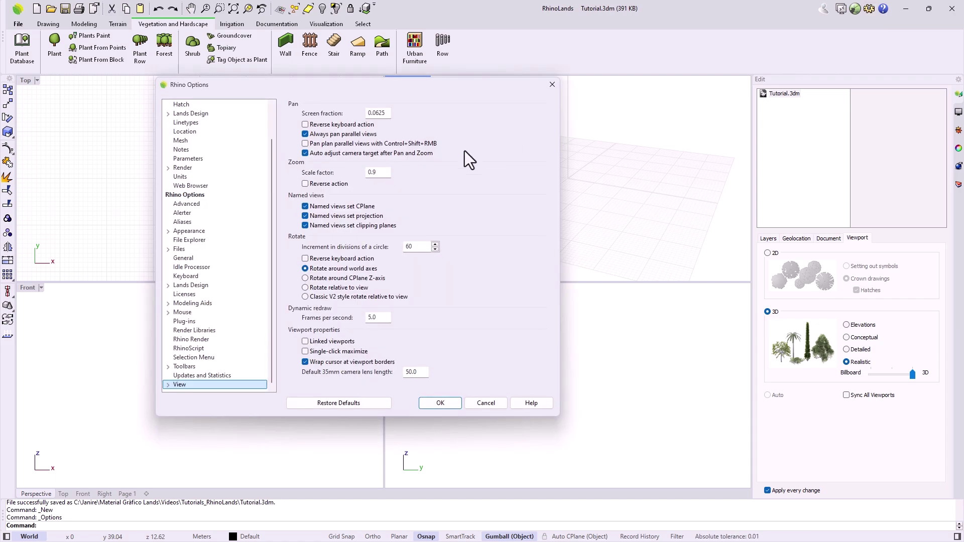
pyautogui.click(181, 177)
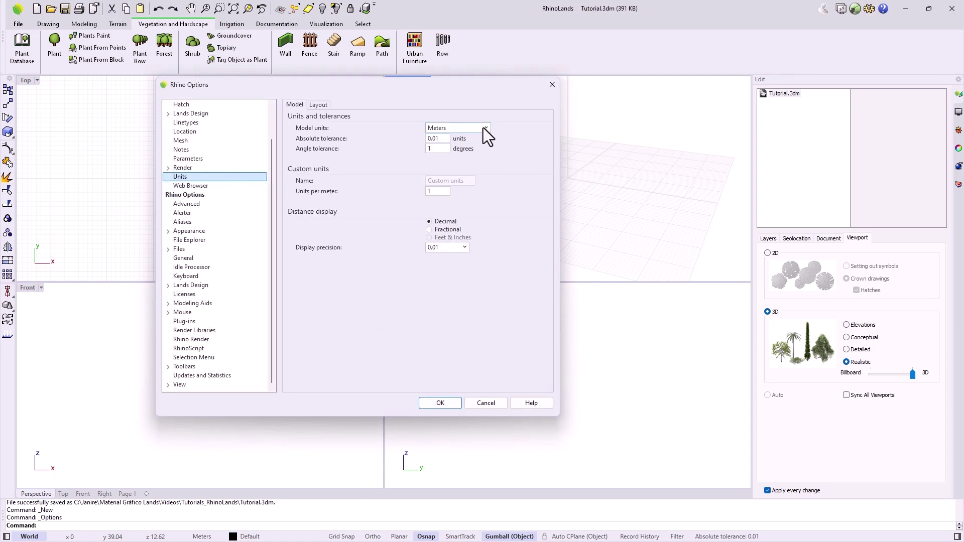
pyautogui.click(483, 128)
pyautogui.click(467, 145)
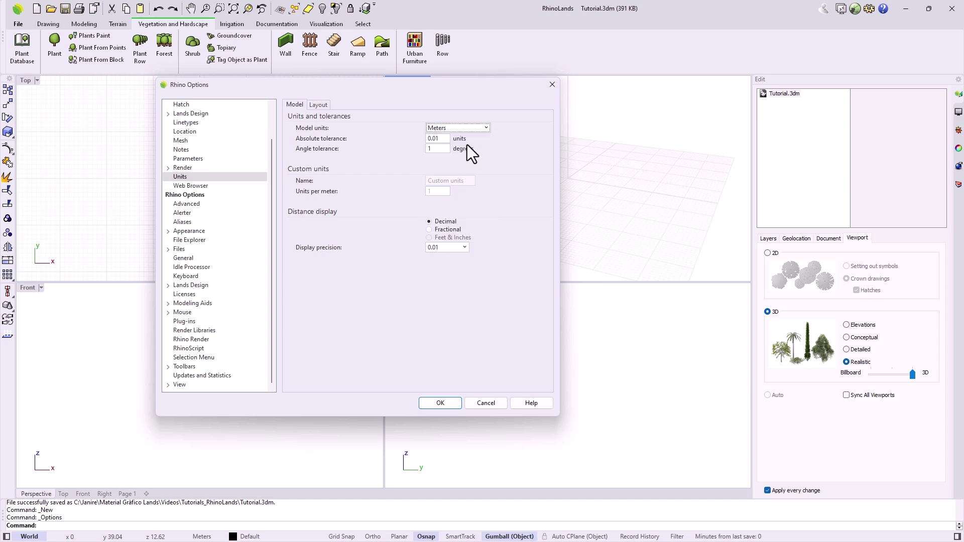
pyautogui.click(493, 402)
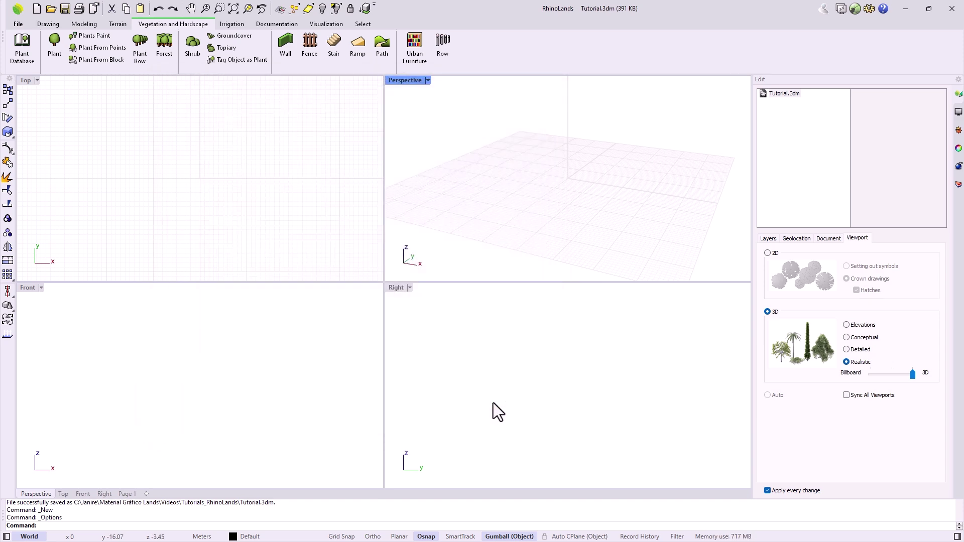
# Step: Maximize the Top viewport and place one single point in it
pyautogui.click(50, 27)
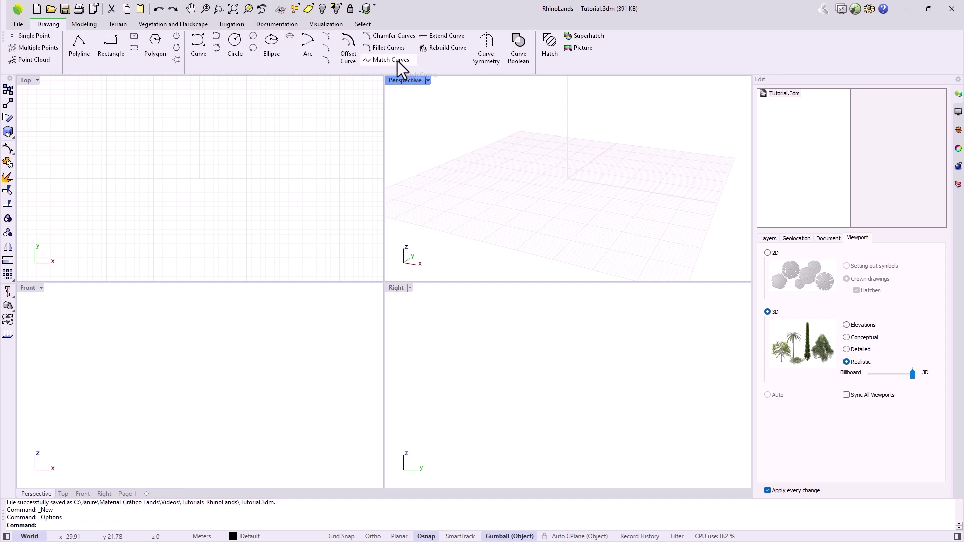
pyautogui.doubleClick(24, 81)
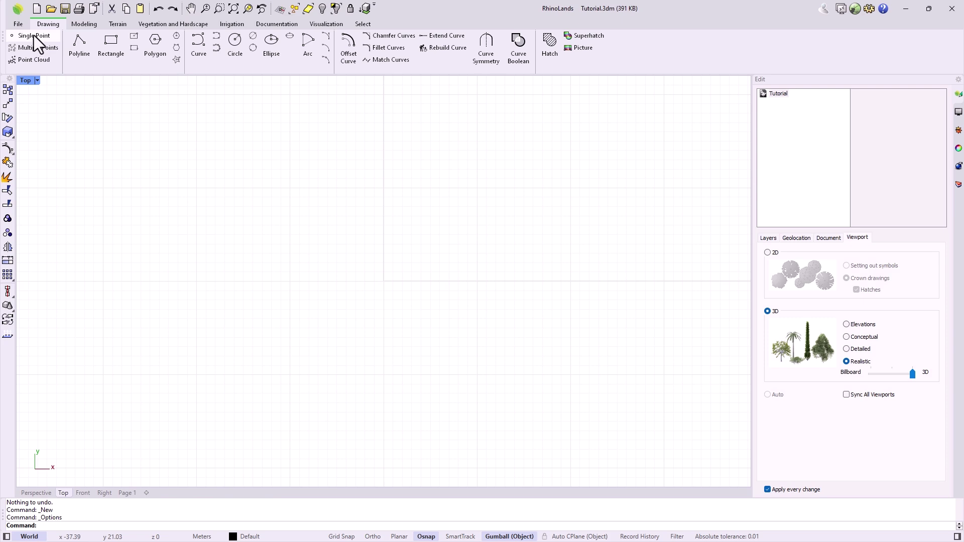
pyautogui.click(38, 38)
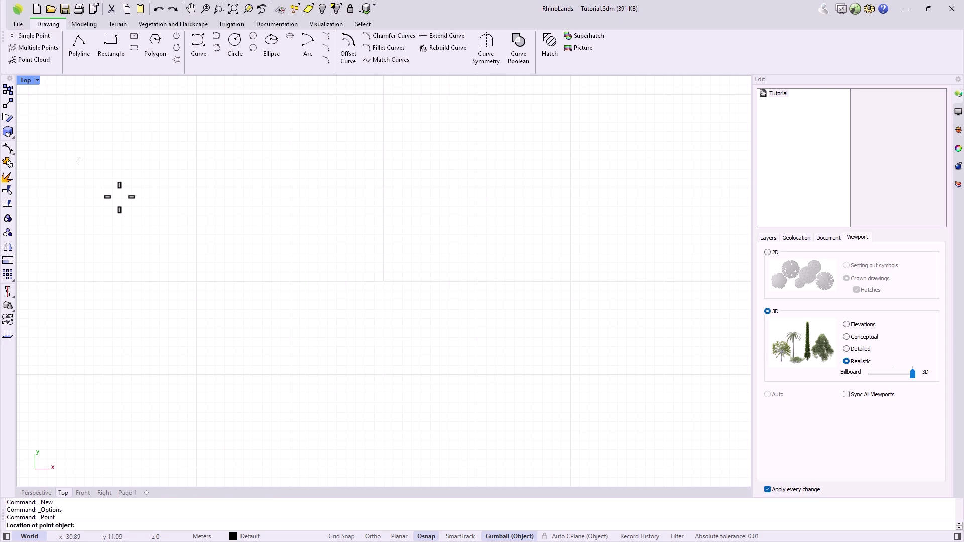
pyautogui.click(272, 247)
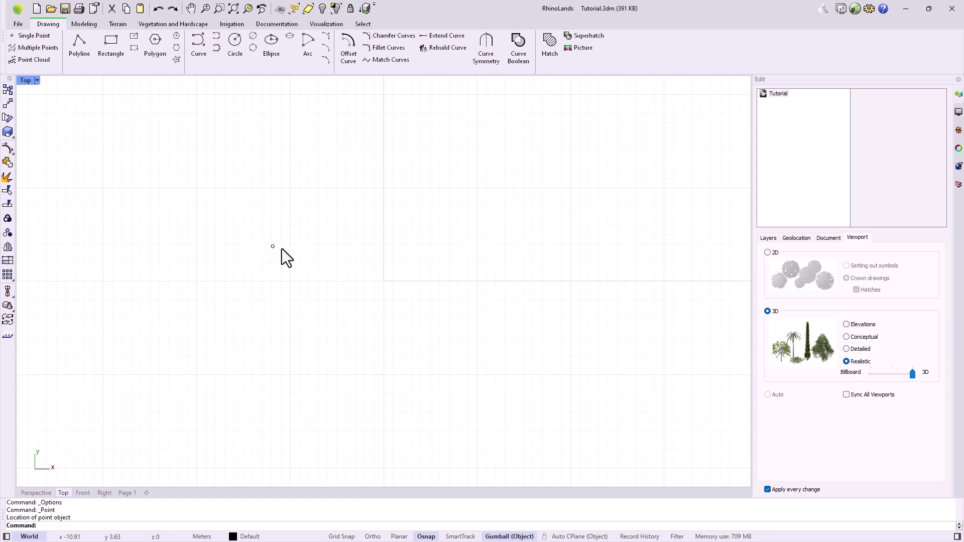
# Step: Place three more points around the first one with Multiple Points
pyautogui.click(43, 51)
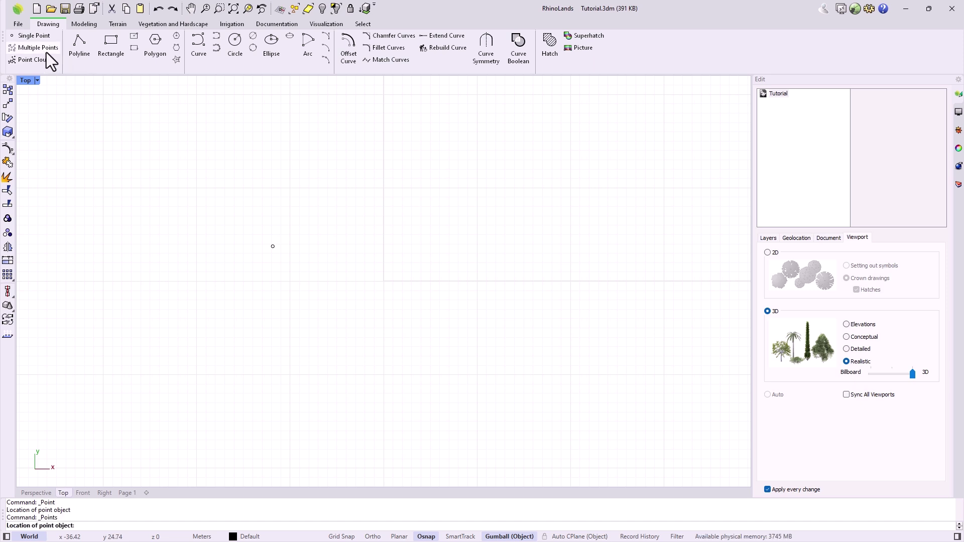
pyautogui.click(284, 282)
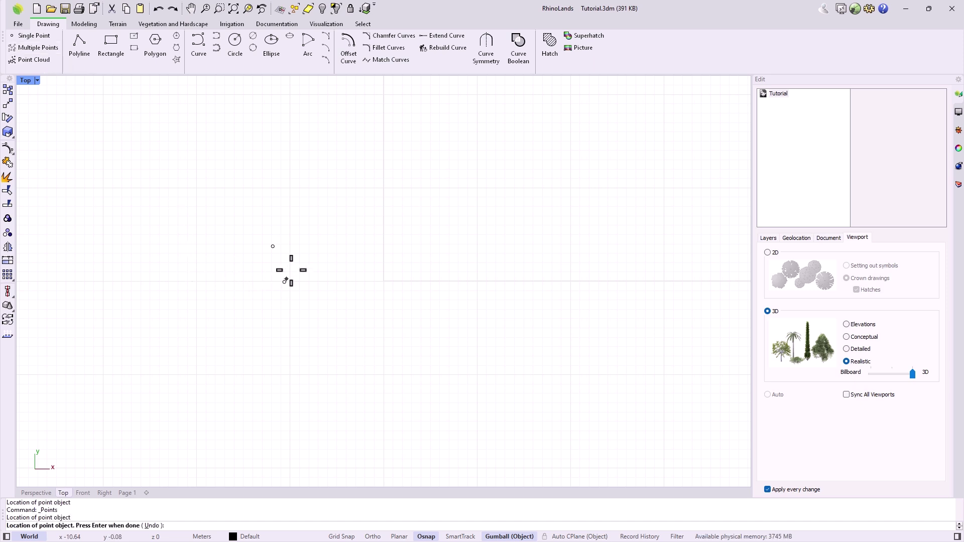
pyautogui.click(318, 236)
pyautogui.click(280, 209)
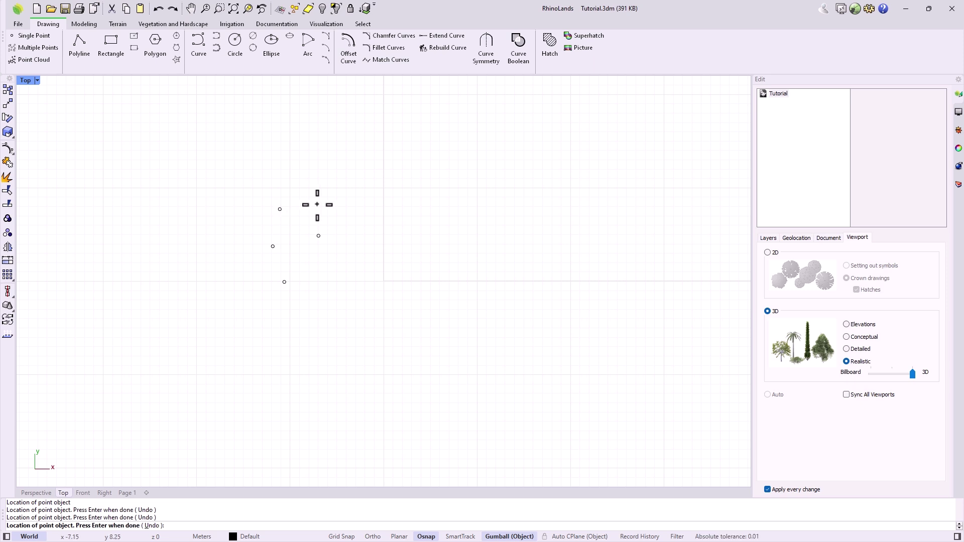
pyautogui.press('Return')
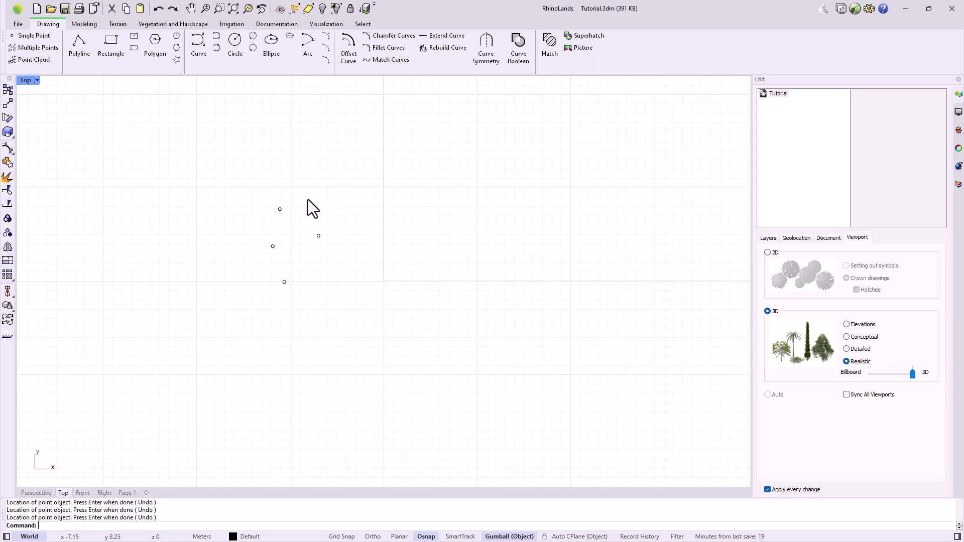
# Step: Combine the four points into a point cloud and nudge it upward
pyautogui.click(36, 61)
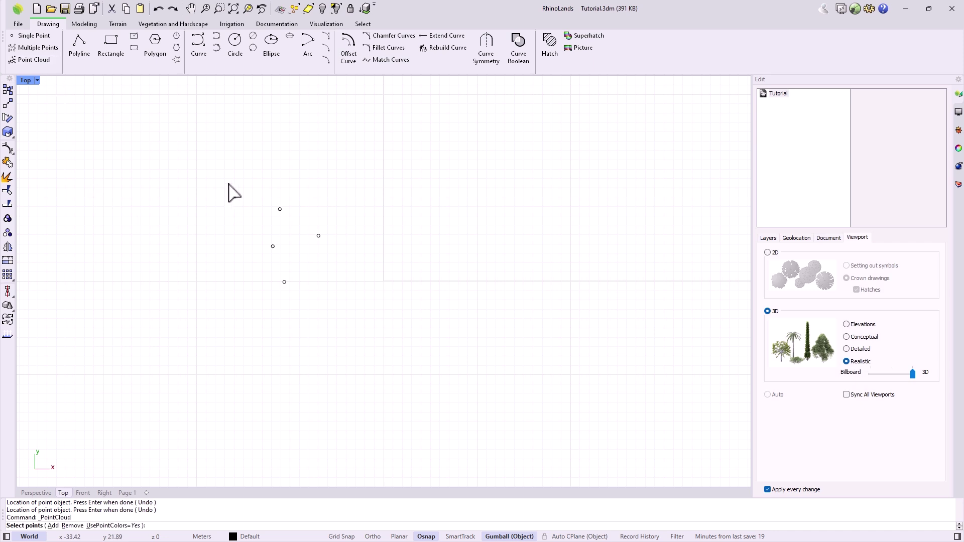
pyautogui.moveTo(224, 184); pyautogui.dragTo(340, 298)
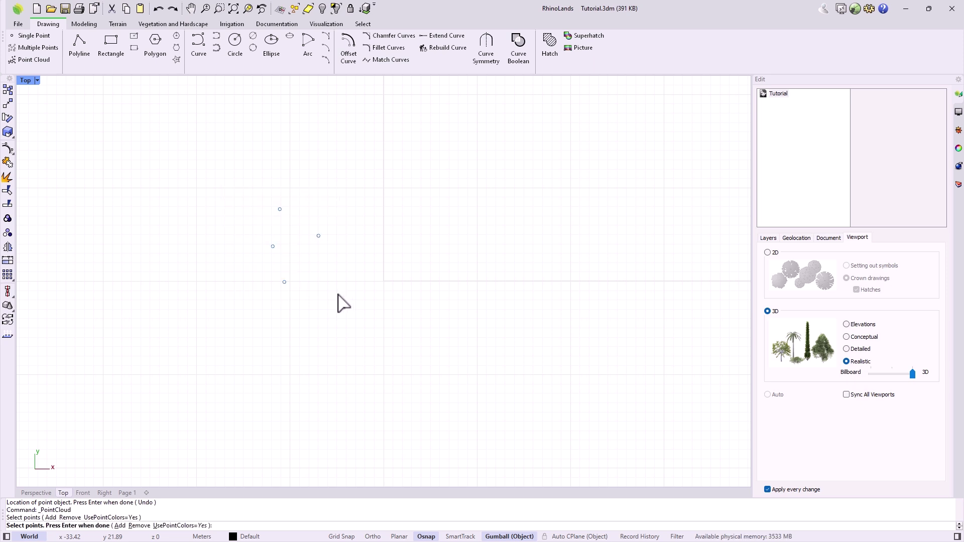
pyautogui.press('Return')
pyautogui.click(318, 236)
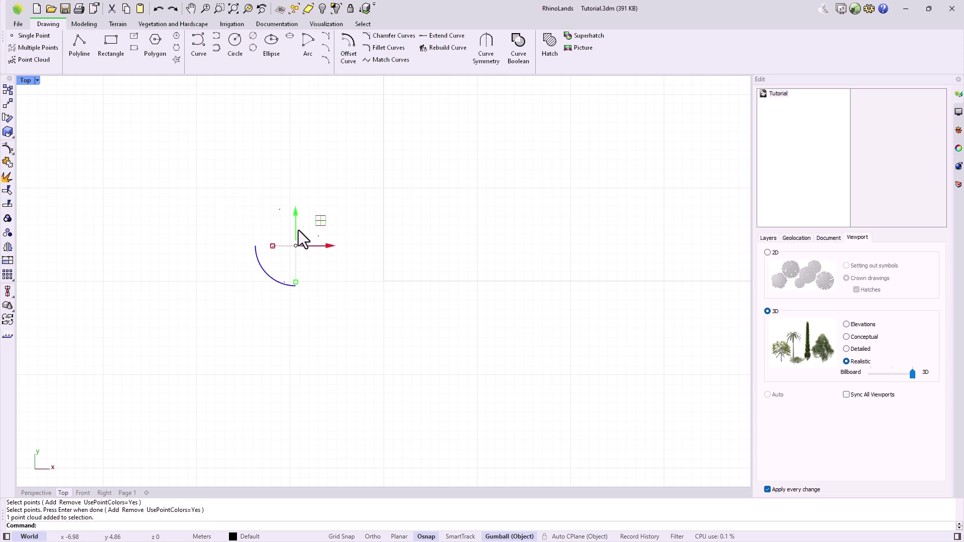
pyautogui.moveTo(294, 228)
pyautogui.mouseDown()
pyautogui.moveTo(299, 187)
pyautogui.moveTo(294, 224)
pyautogui.mouseUp()
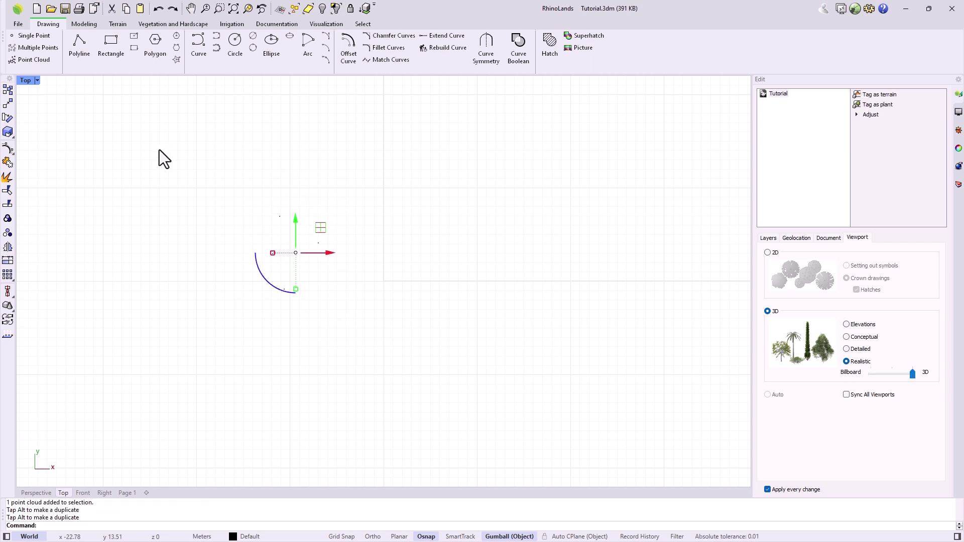
# Step: Remove the lower-left point from the point cloud
pyautogui.click(39, 61)
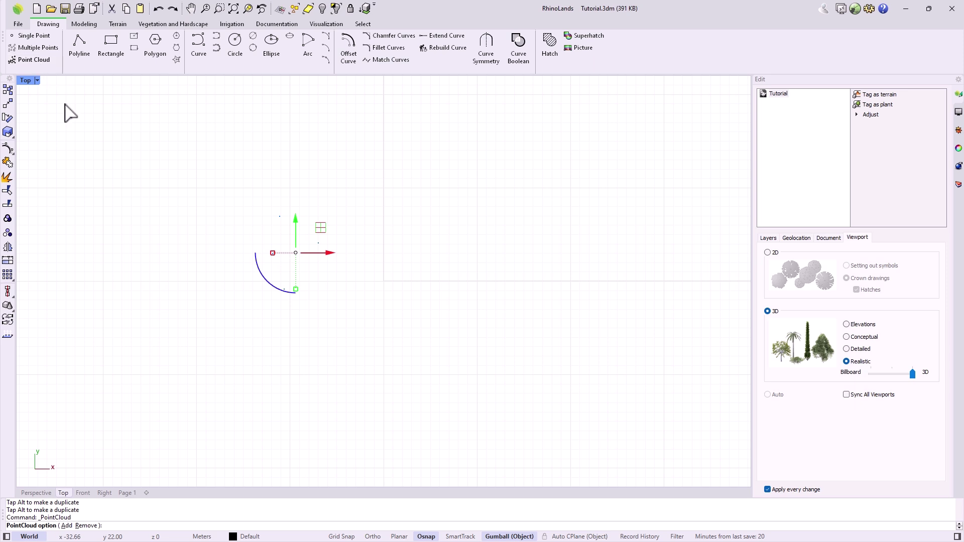
pyautogui.click(86, 525)
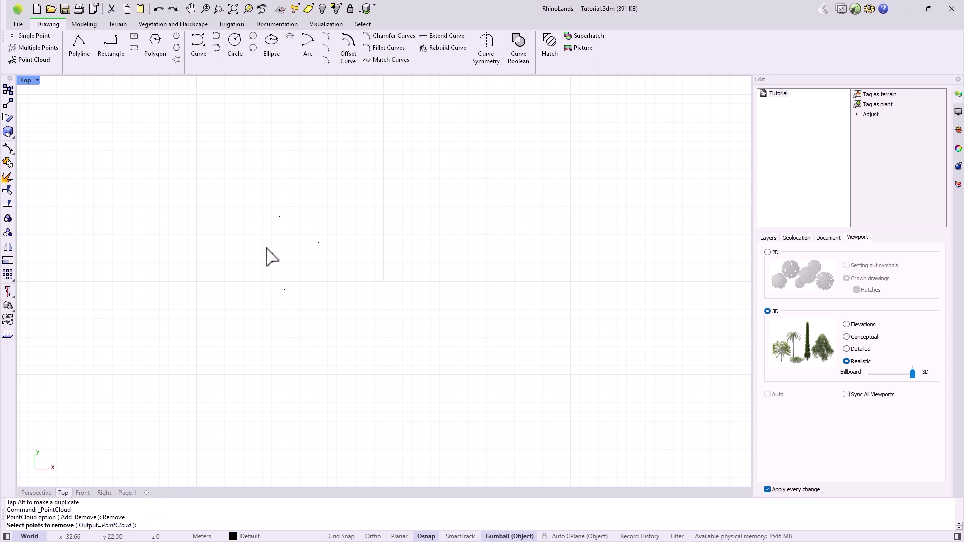
pyautogui.moveTo(264, 245); pyautogui.dragTo(279, 264)
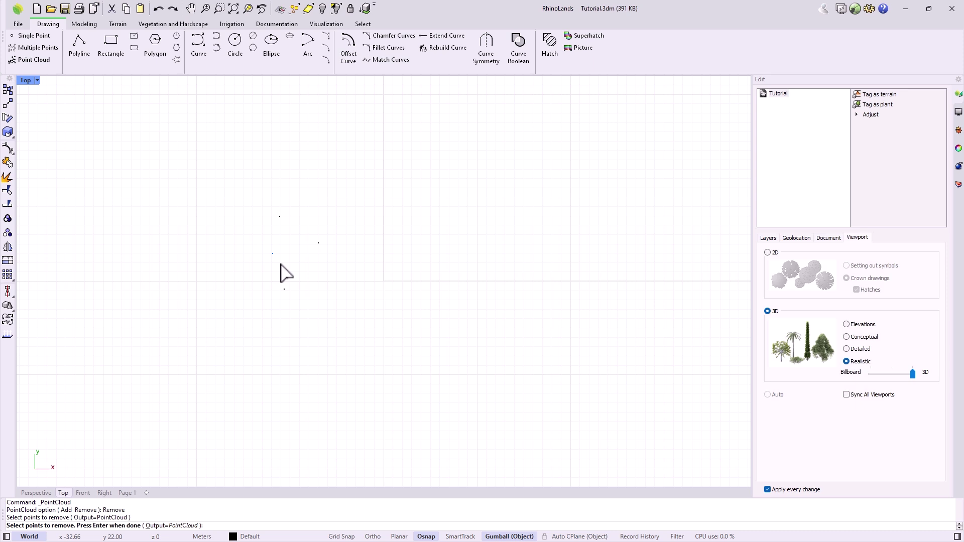
pyautogui.press('Return')
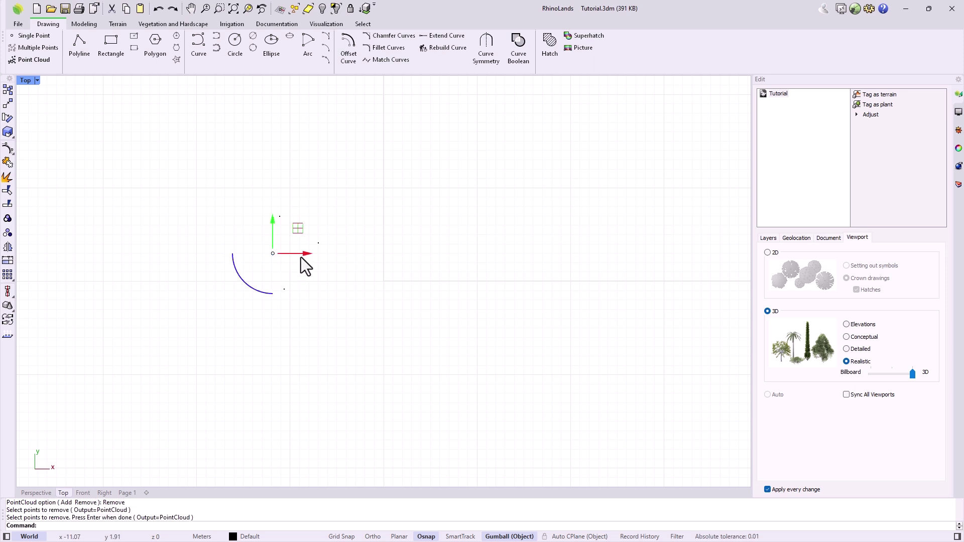
# Step: Move the two point clouds apart, left and right, then select both
pyautogui.moveTo(301, 256); pyautogui.dragTo(259, 263)
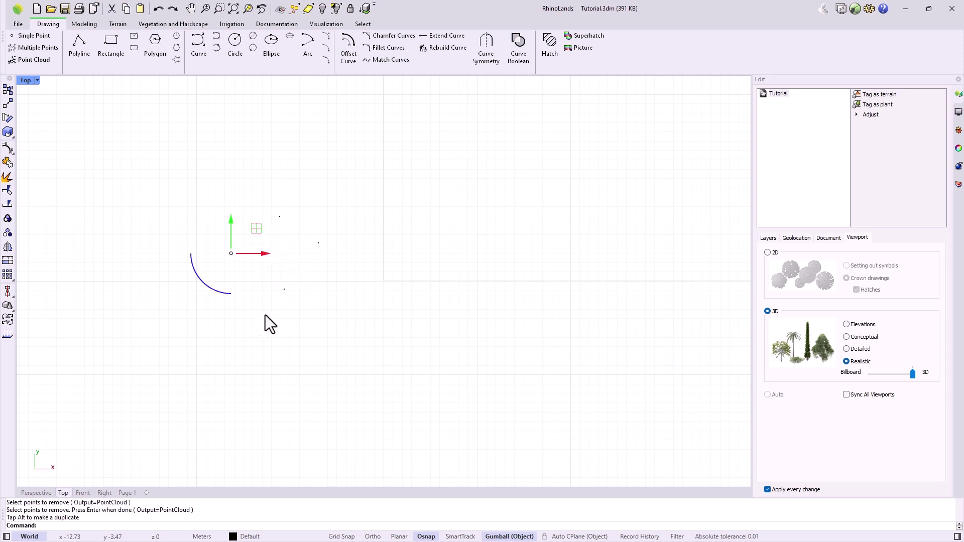
pyautogui.click(315, 249)
pyautogui.click(318, 245)
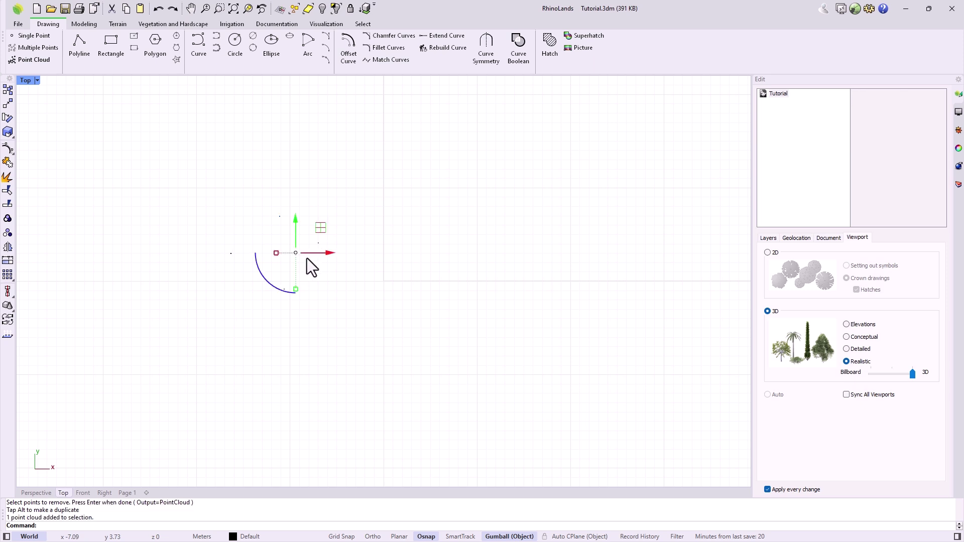
pyautogui.moveTo(309, 259); pyautogui.dragTo(332, 253)
pyautogui.moveTo(206, 209); pyautogui.dragTo(347, 308)
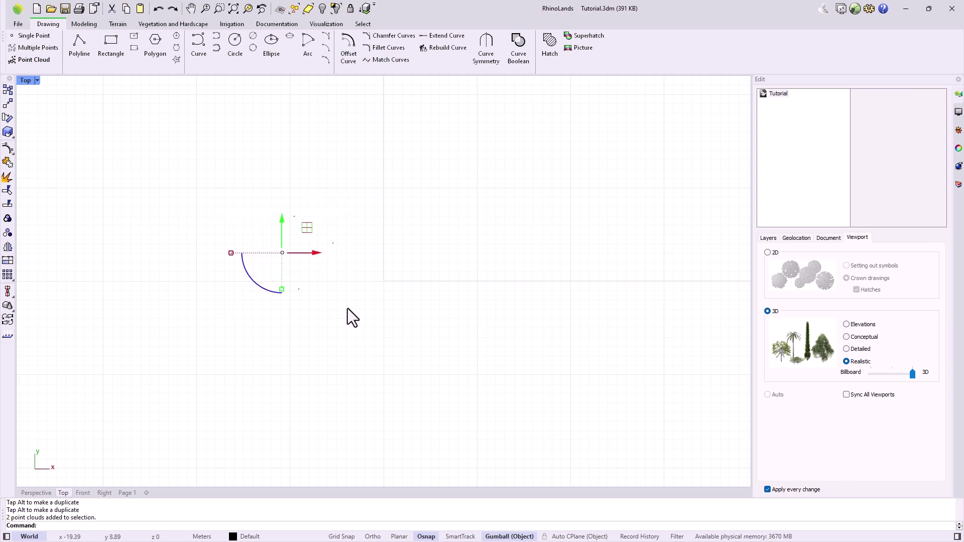
# Step: Explode both point clouds into separate points and start the Points command
pyautogui.click(7, 178)
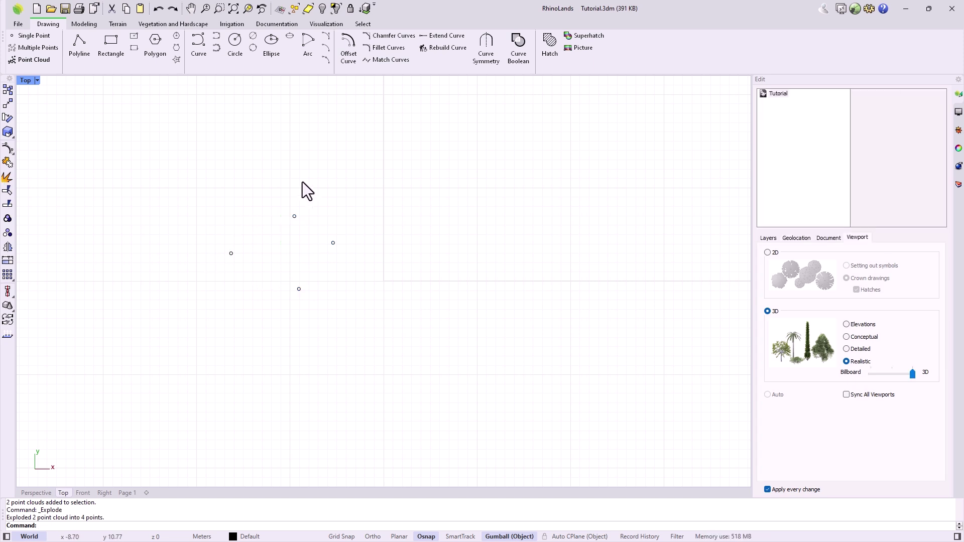
pyautogui.click(40, 50)
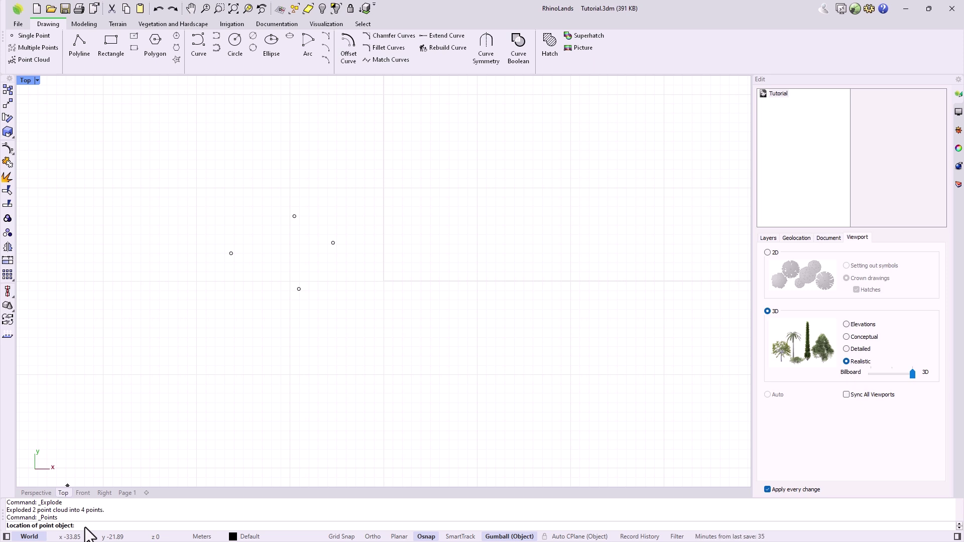
pyautogui.press('Escape')
pyautogui.write('Po')
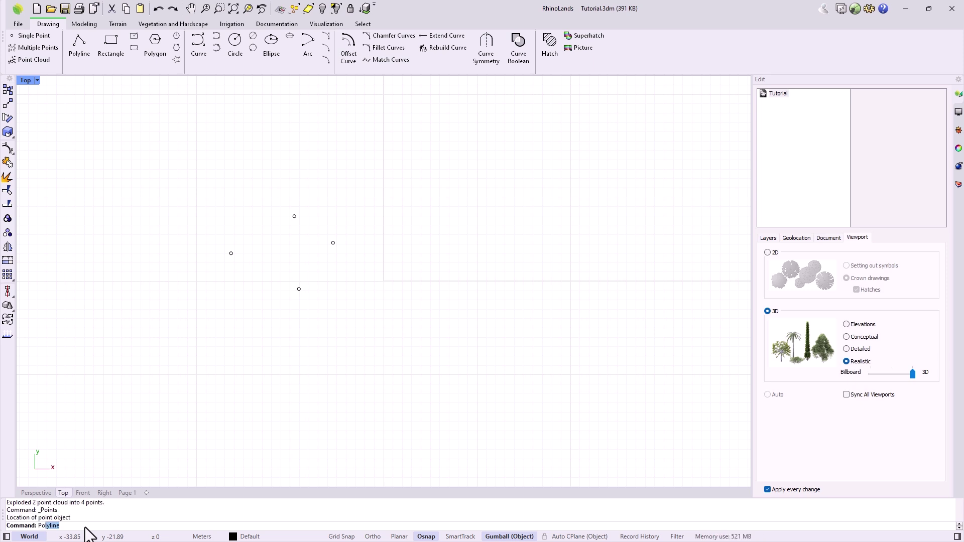
pyautogui.write('ints')
pyautogui.press('Return')
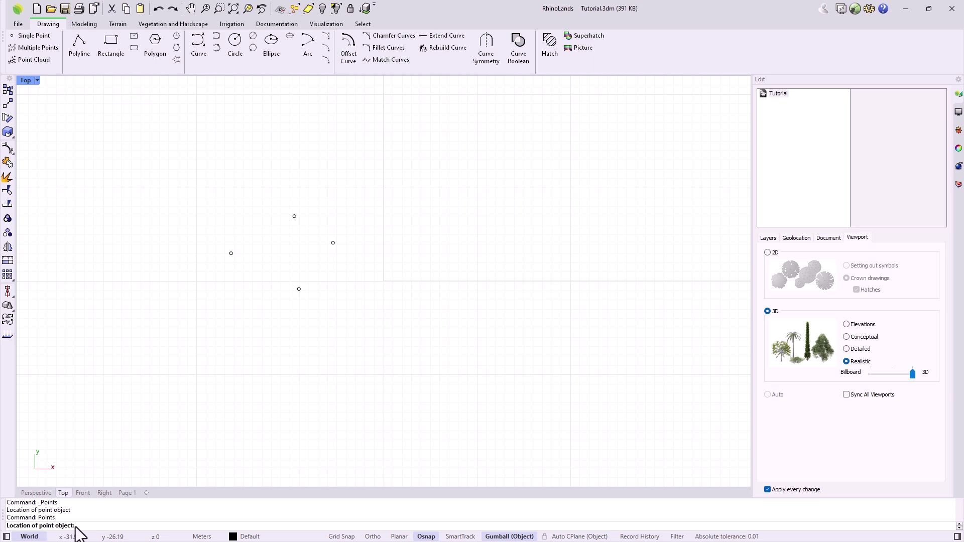
# Step: Zoom in and place a point at coordinates 3,2
pyautogui.scroll(2, 401, 281)
pyautogui.scroll(3, 384, 285)
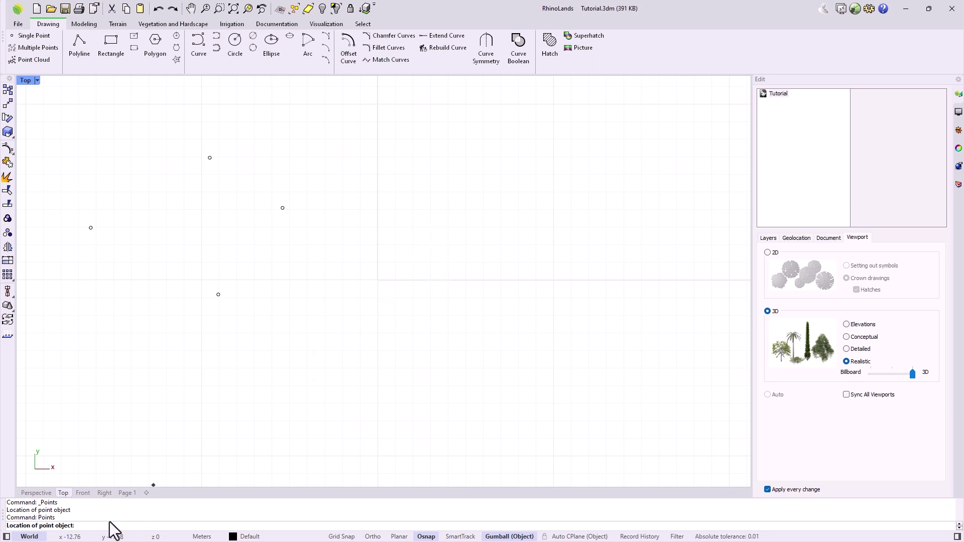
pyautogui.write('3,2')
pyautogui.press('Return')
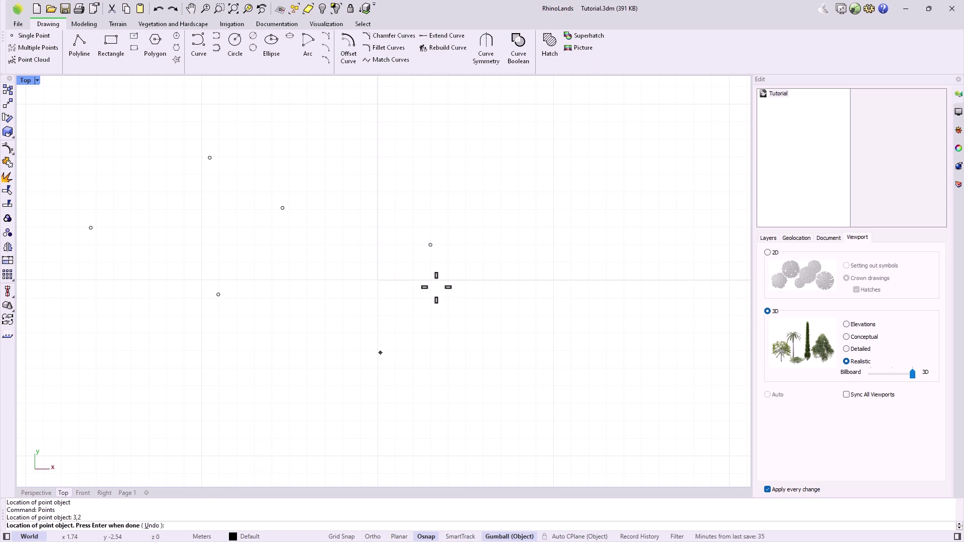
# Step: Restore the four viewports and place a point at 3,2,3 above it
pyautogui.doubleClick(28, 83)
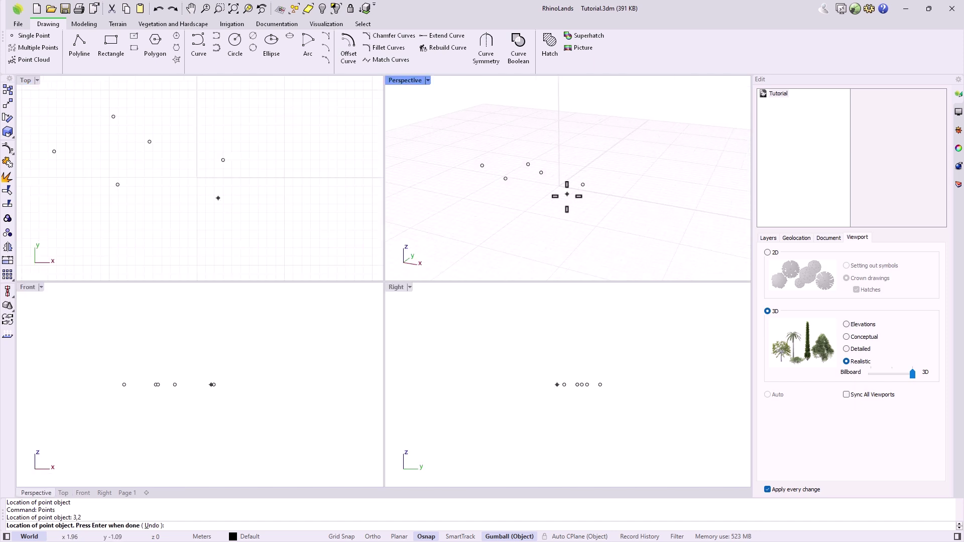
pyautogui.scroll(2, 566, 196)
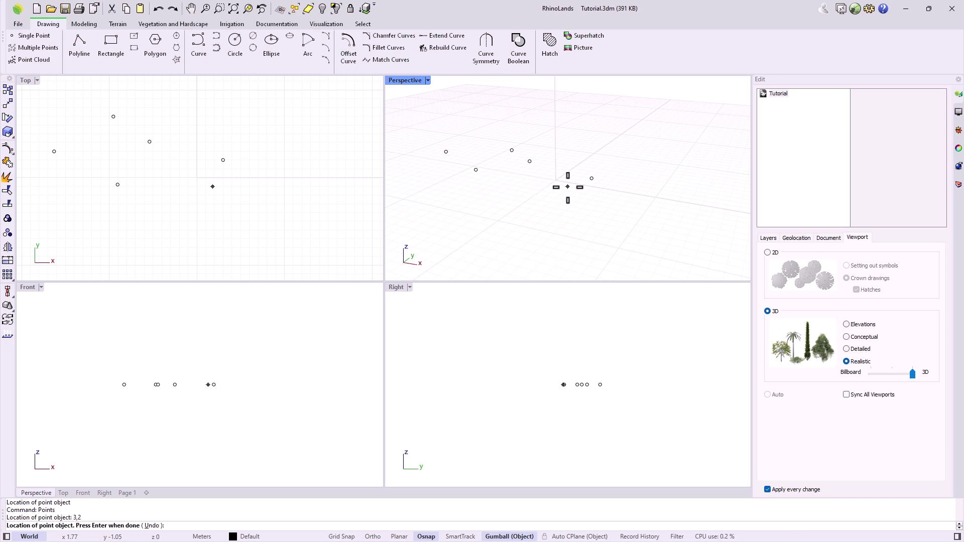
pyautogui.write('3,2,3')
pyautogui.press('Return')
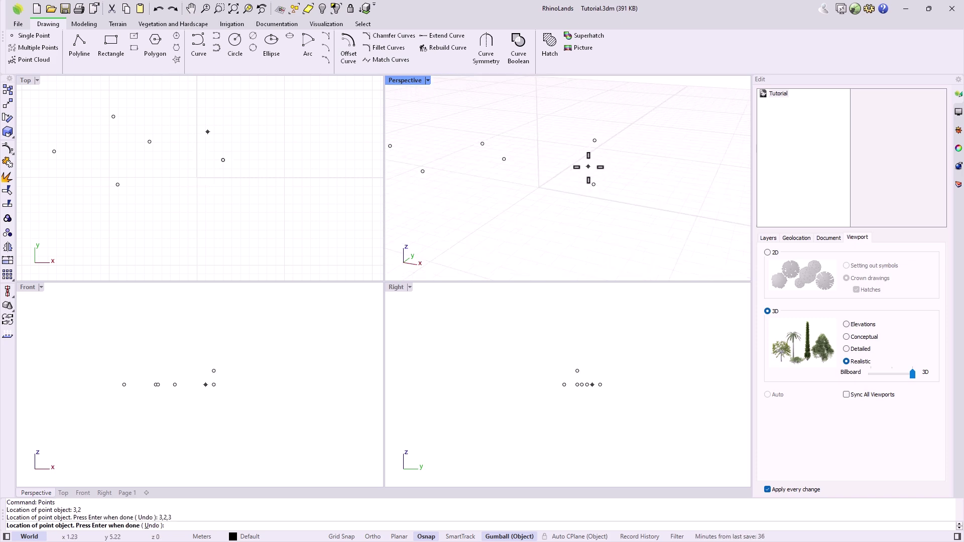
# Step: Undo the 3,2,3 point and place a new point at relative offset r-2,2 in the maximized Top view
pyautogui.moveTo(585, 166); pyautogui.dragTo(559, 189, button='right')
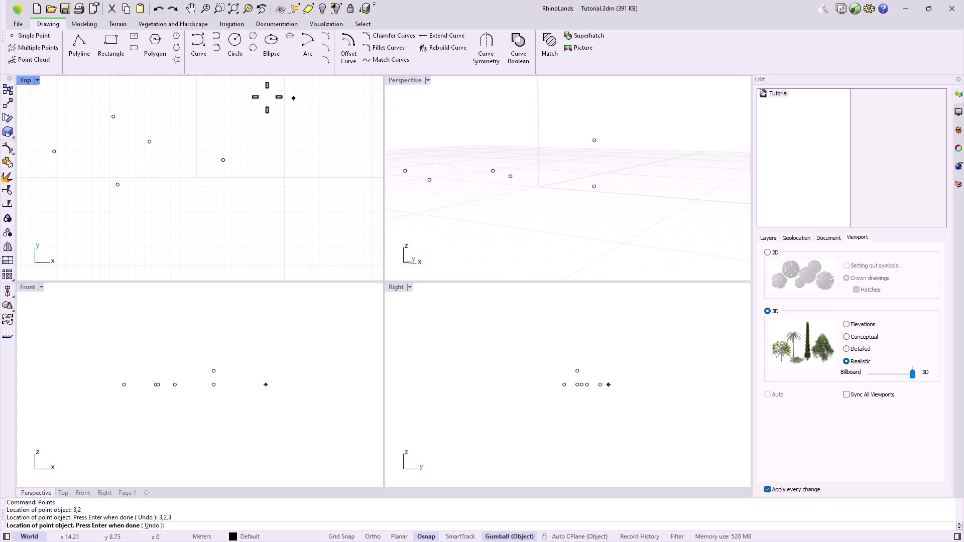
pyautogui.doubleClick(30, 81)
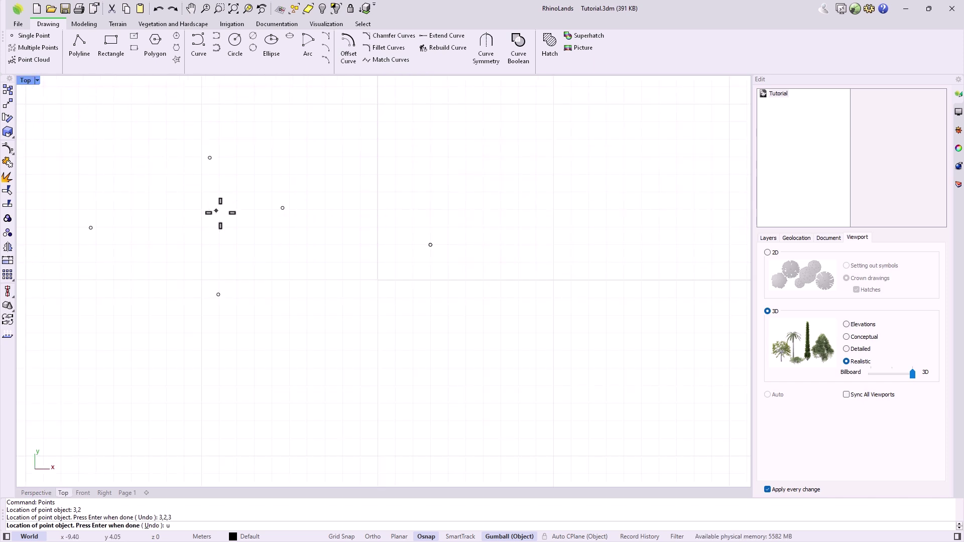
pyautogui.write('u')
pyautogui.scroll(4, 416, 246)
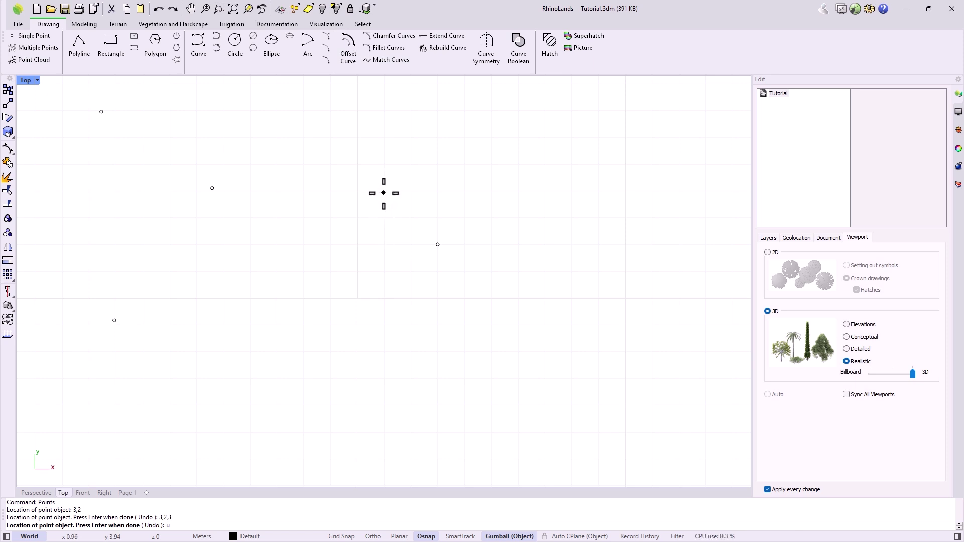
pyautogui.press('Return')
pyautogui.write('r-2,2')
pyautogui.press('Return')
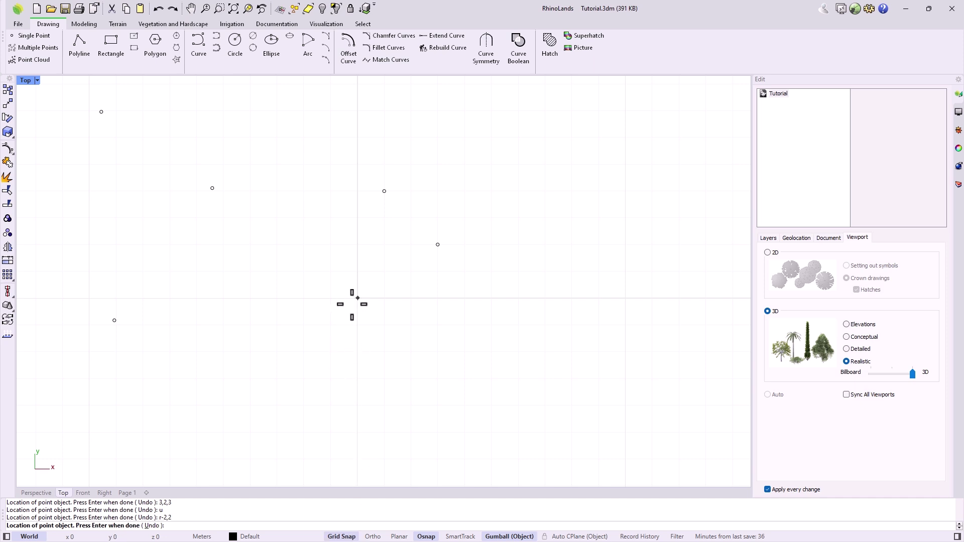
# Step: Place a point at x 1, y 0, end the Points command and select the new point
pyautogui.click(384, 298)
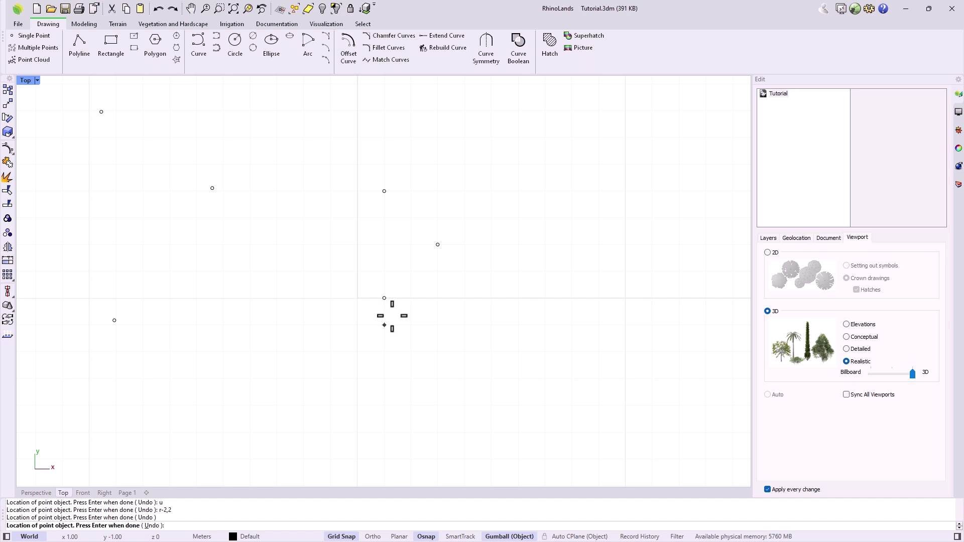
pyautogui.press('Return')
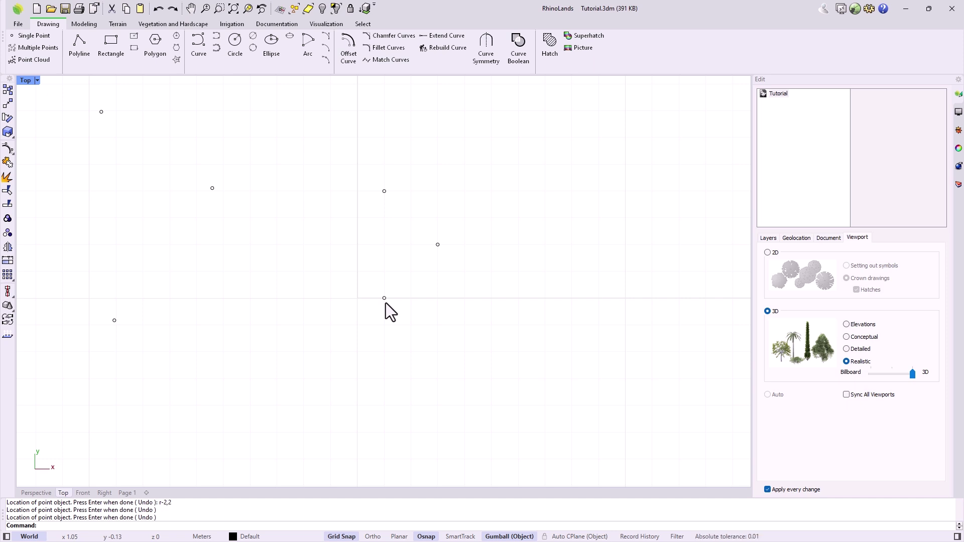
pyautogui.click(385, 301)
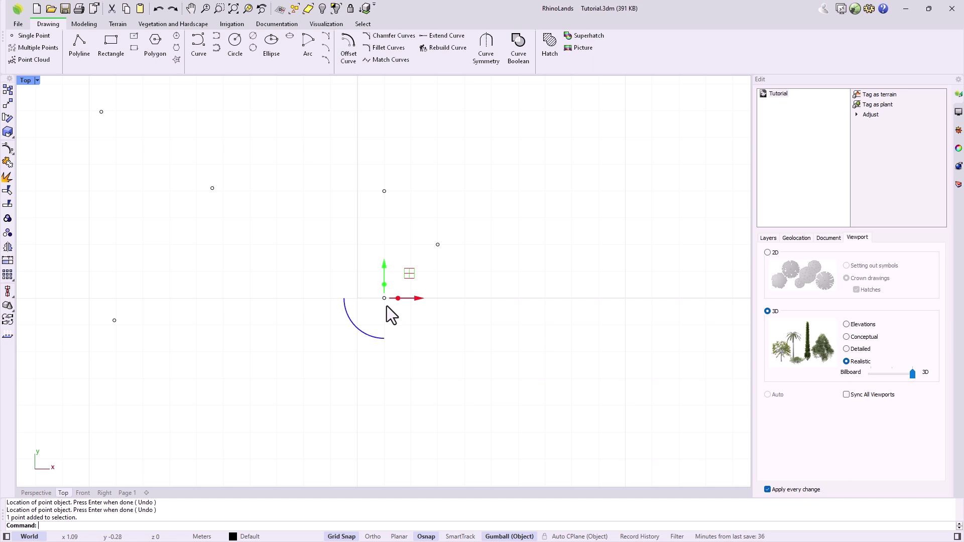
# Step: Turn on the grid in the Right viewport with all four views shown
pyautogui.doubleClick(25, 81)
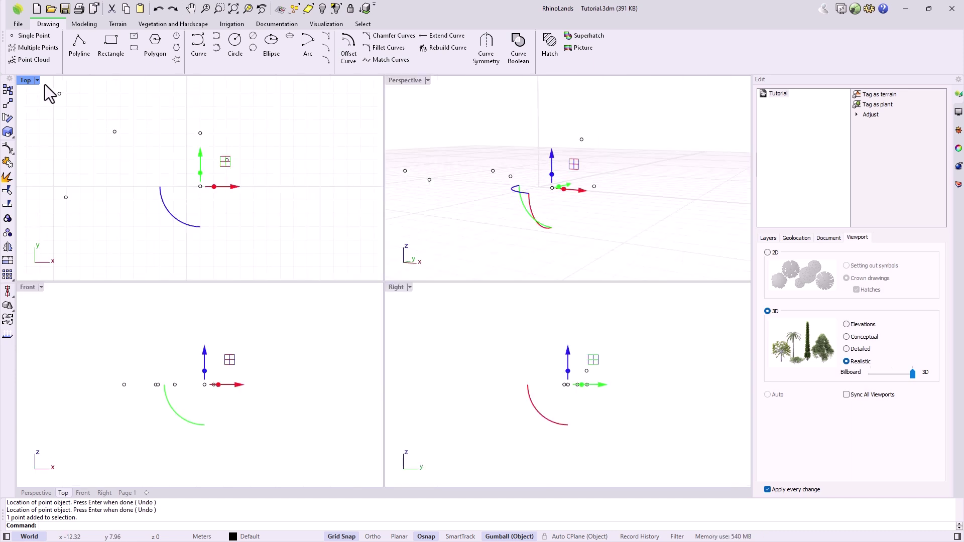
pyautogui.click(458, 335)
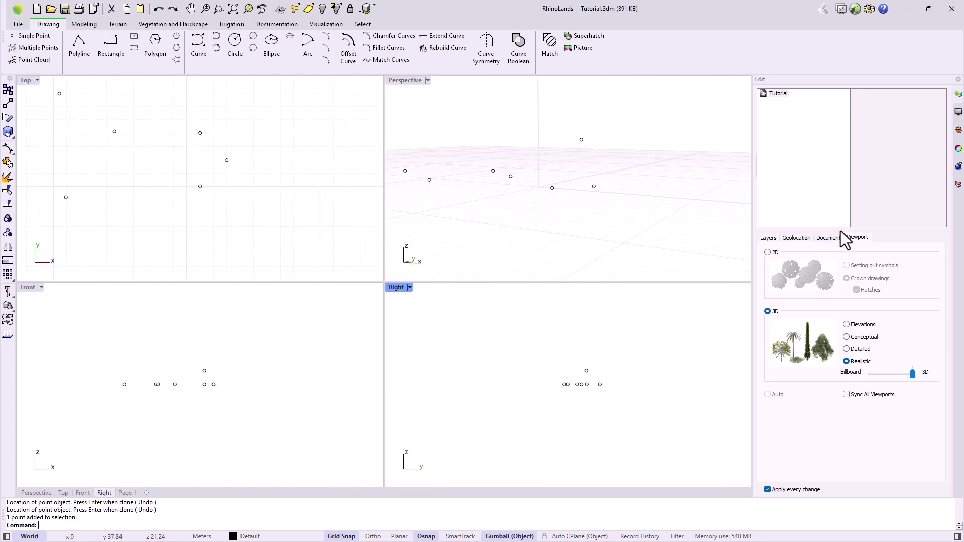
pyautogui.click(958, 129)
pyautogui.click(856, 373)
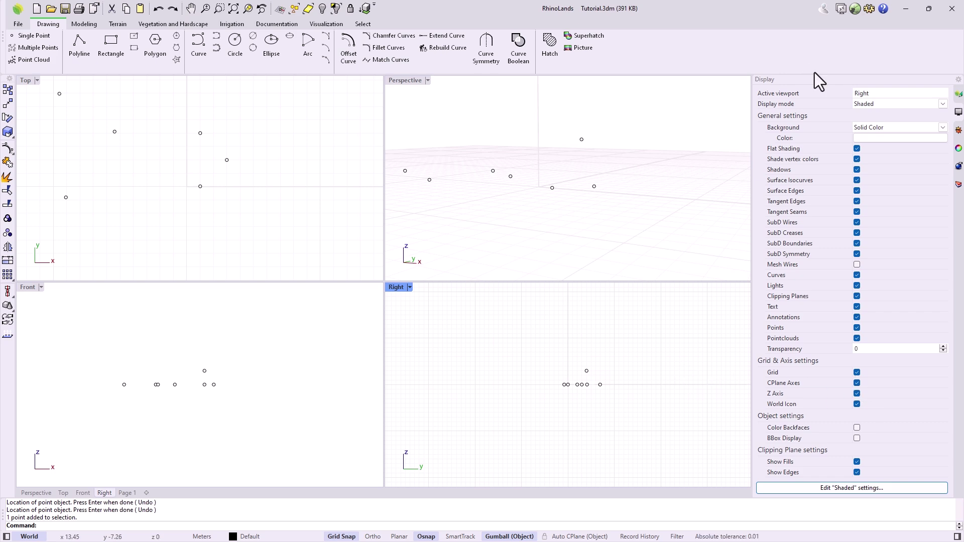
# Step: Show the Display panel in the side panels and maximize the Top view
pyautogui.click(842, 8)
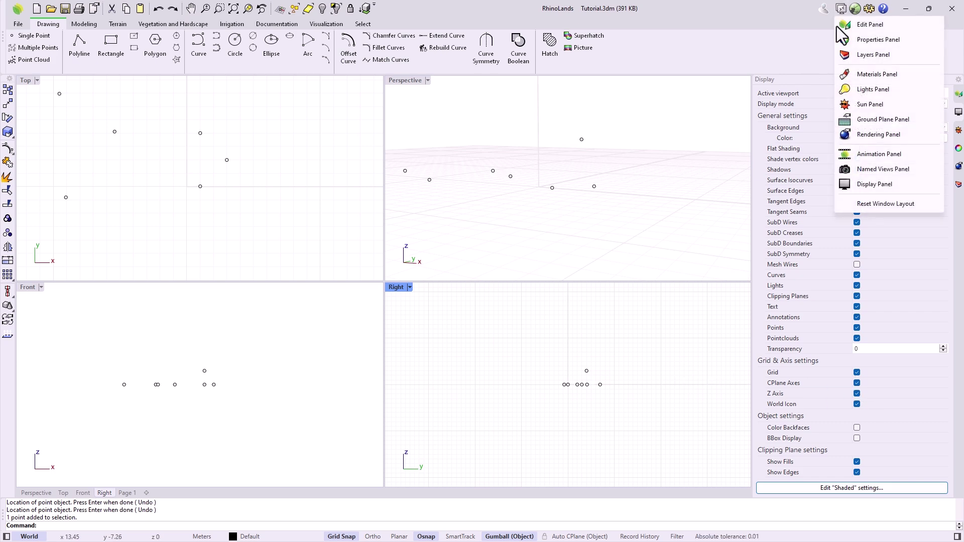
pyautogui.click(863, 185)
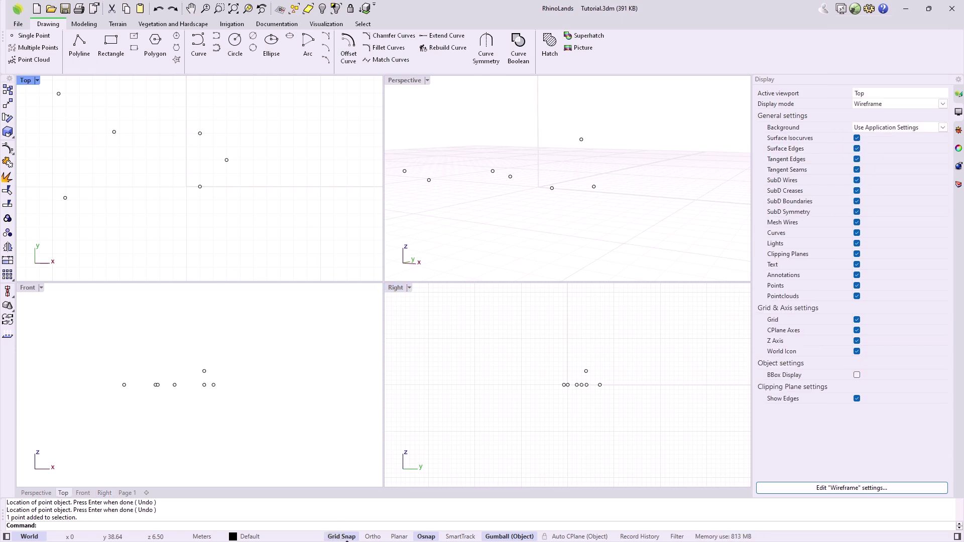
pyautogui.doubleClick(29, 81)
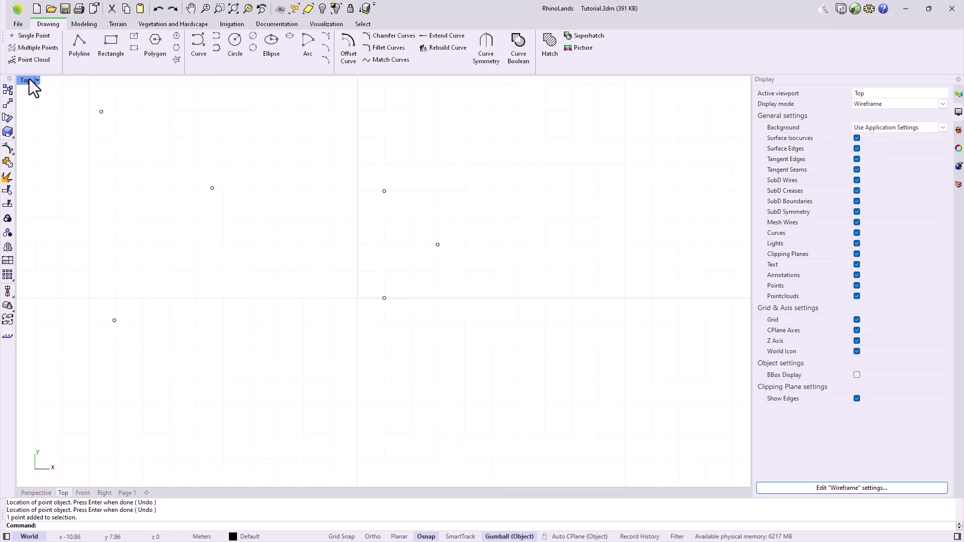
# Step: Draw a two-point slanted line left of the points
pyautogui.click(80, 50)
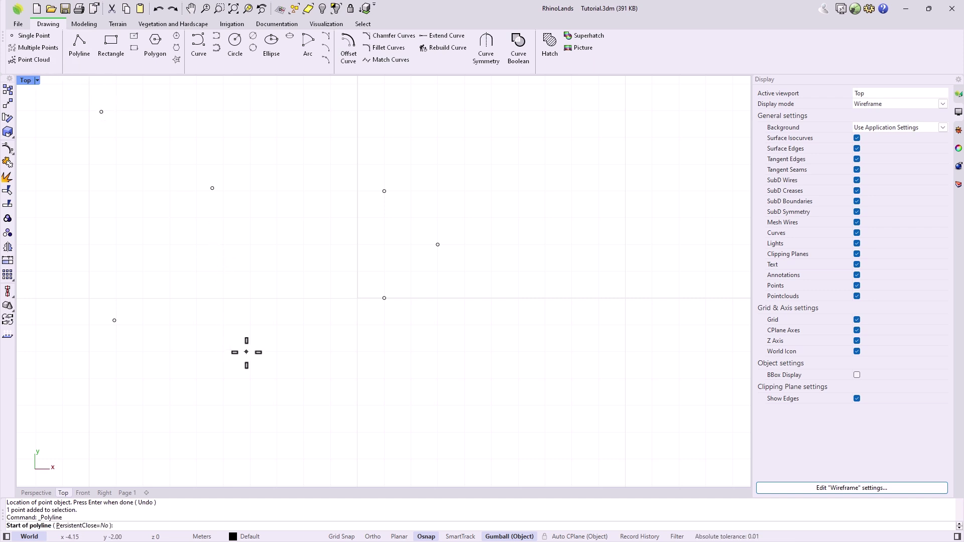
pyautogui.click(242, 317)
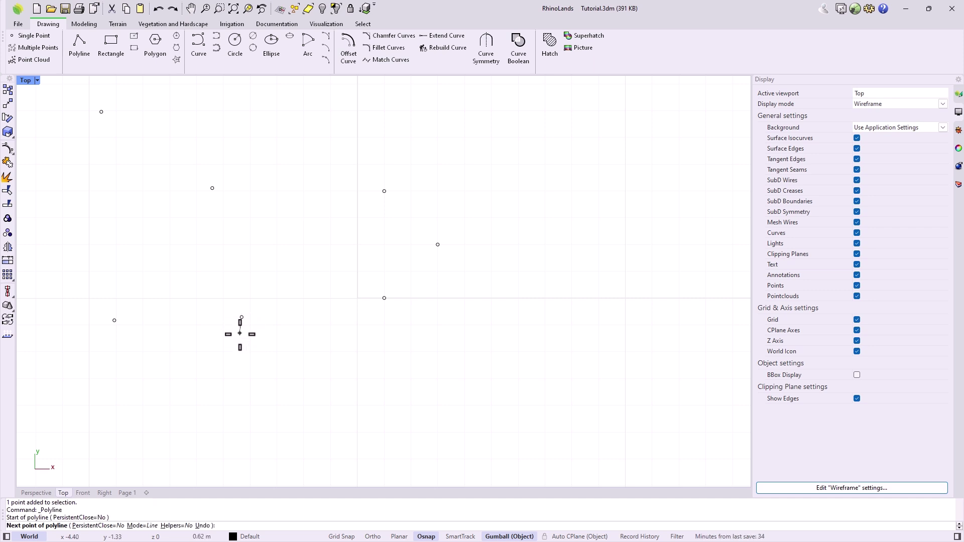
pyautogui.click(259, 404)
pyautogui.press('Return')
pyautogui.press('Return')
# Step: Draw a closed four-sided polyline beside the line, using ortho for the vertical side
pyautogui.click(298, 383)
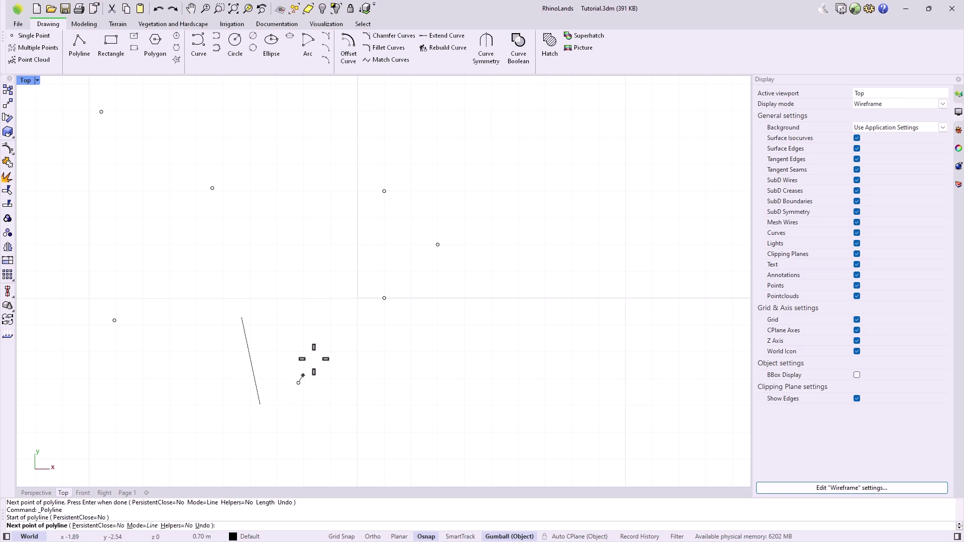
pyautogui.click(348, 318)
pyautogui.click(444, 324)
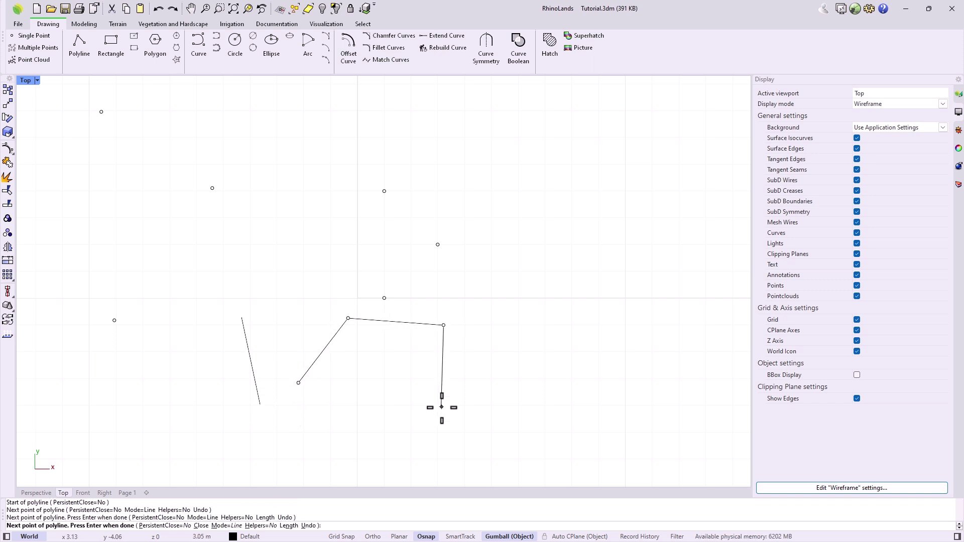
pyautogui.press('F8')
pyautogui.click(443, 407)
pyautogui.press('F8')
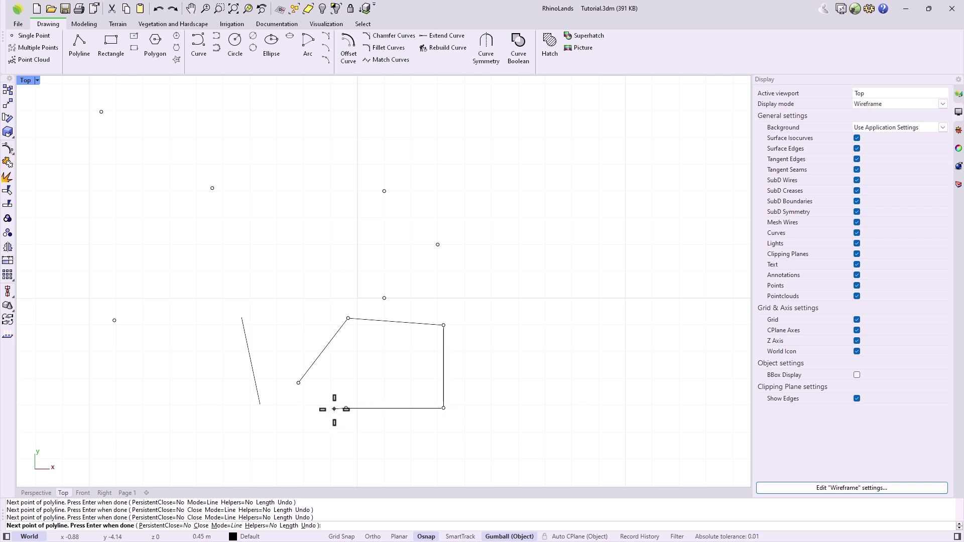
pyautogui.click(345, 408)
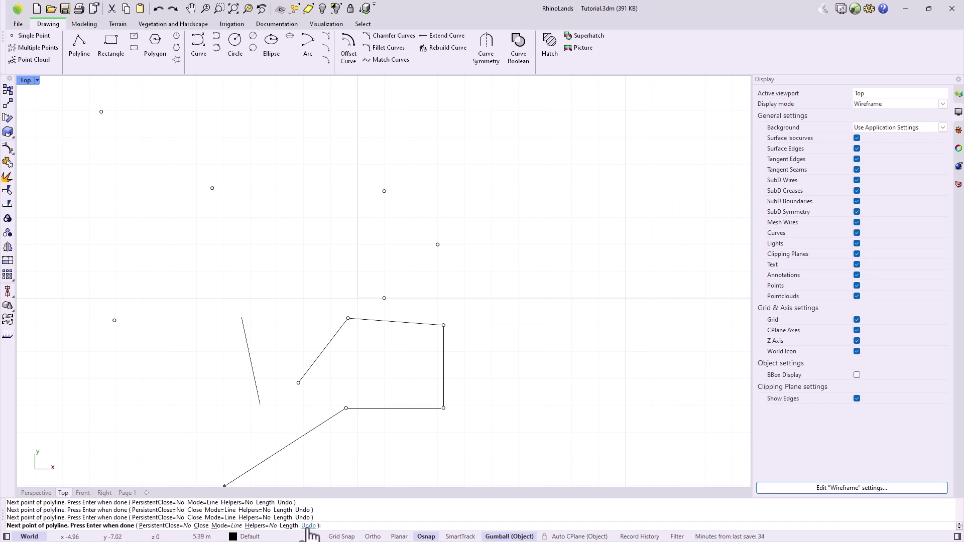
pyautogui.write('U')
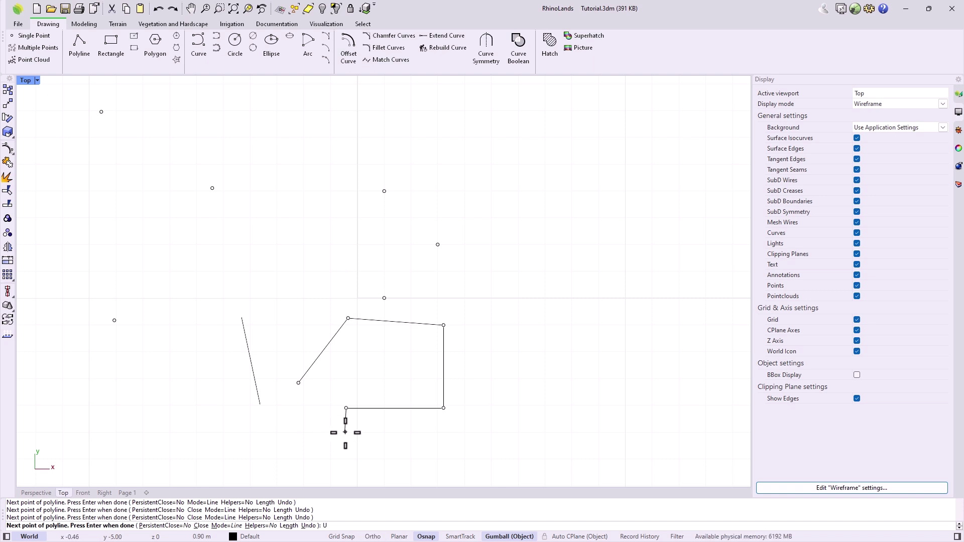
pyautogui.press('Return')
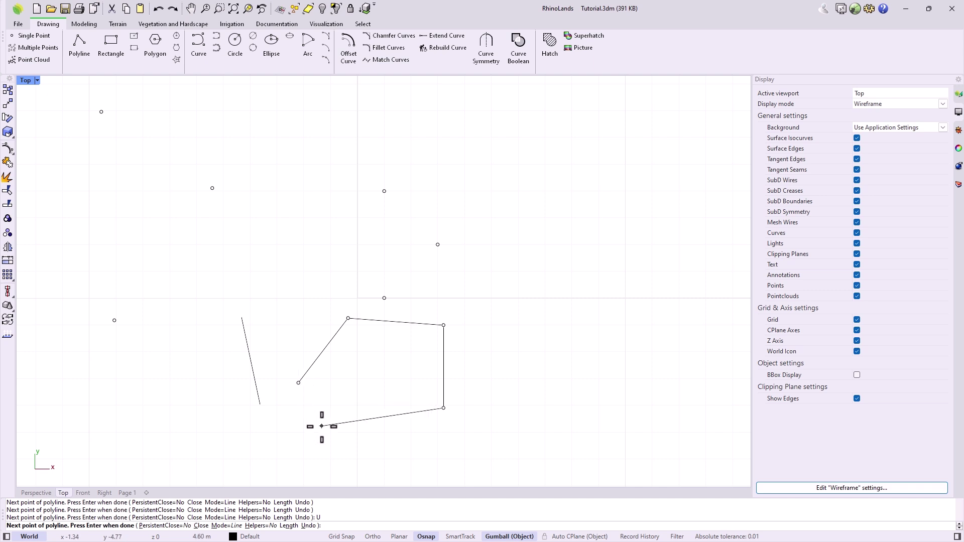
pyautogui.write('C')
pyautogui.press('Return')
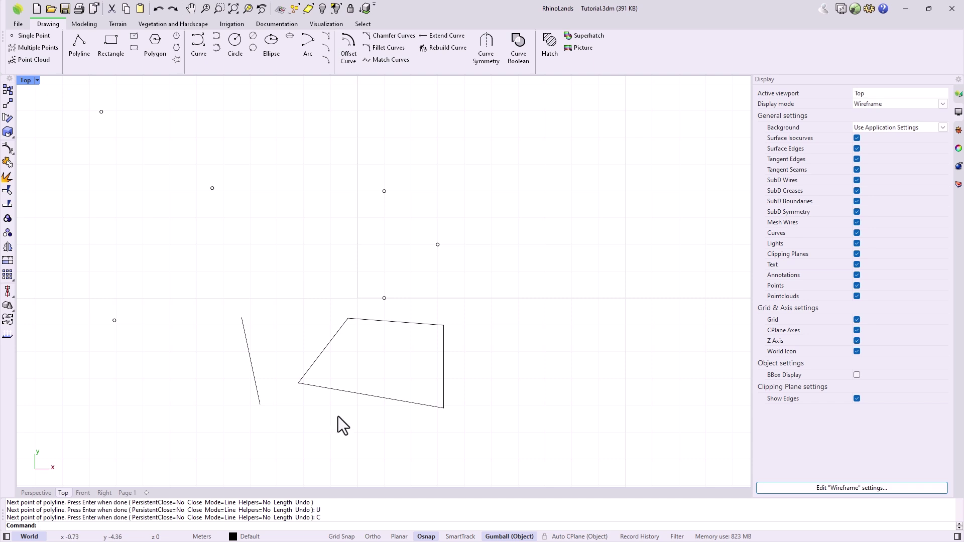
pyautogui.press('Return')
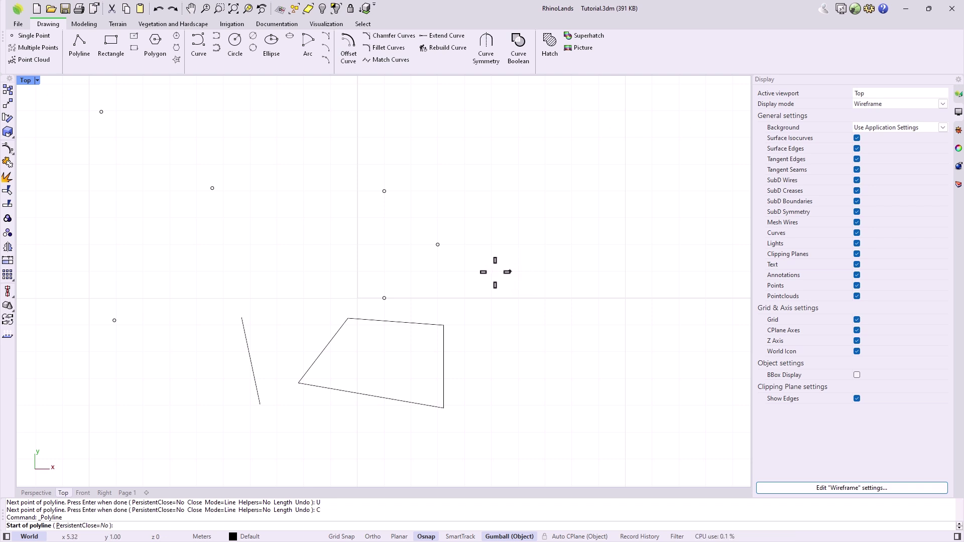
# Step: Draw a 4 m polyline segment rising at <30° to the right of the points
pyautogui.click(505, 272)
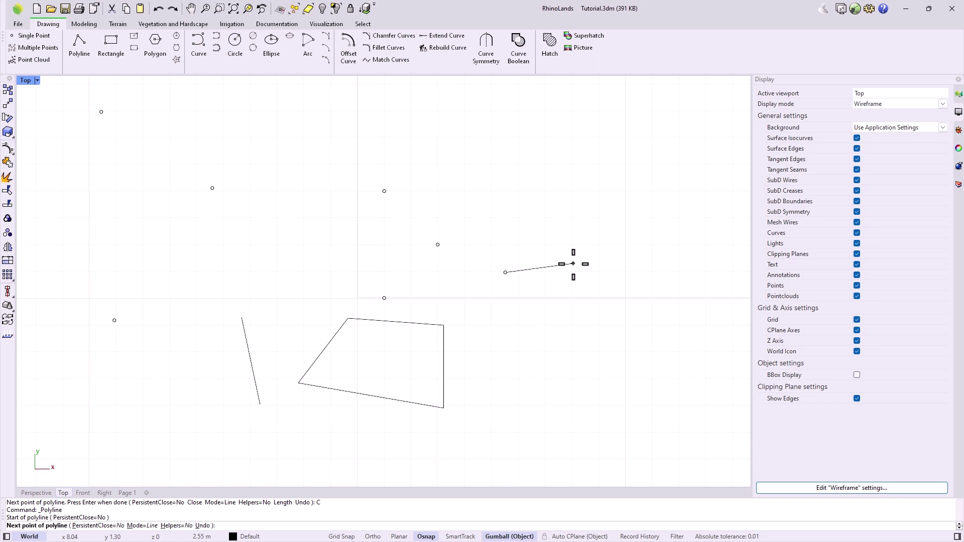
pyautogui.write('5.5')
pyautogui.press('Return')
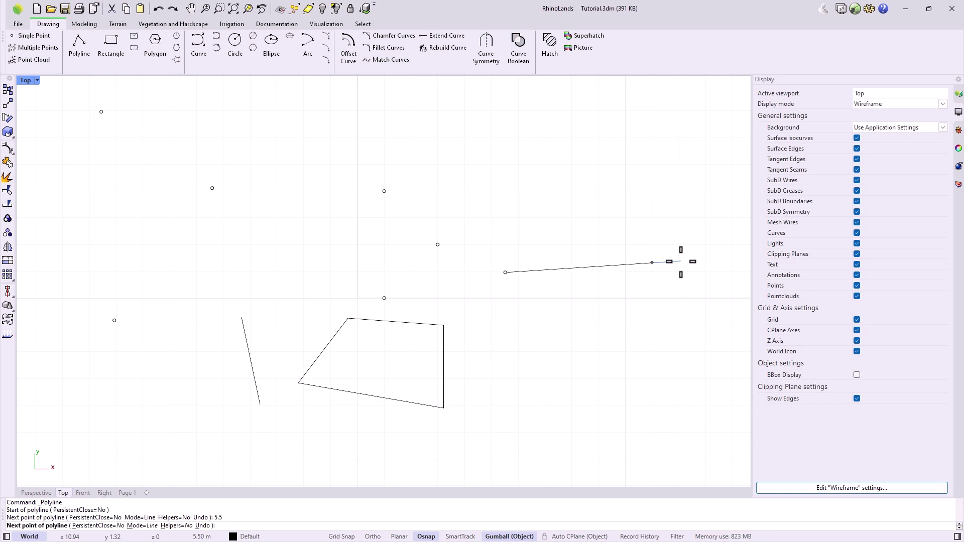
pyautogui.press('F8')
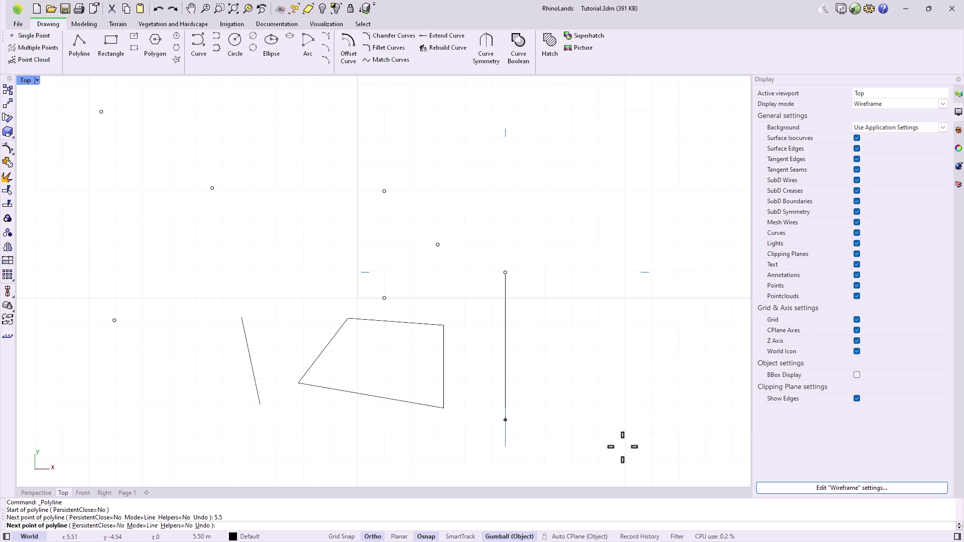
pyautogui.press('F8')
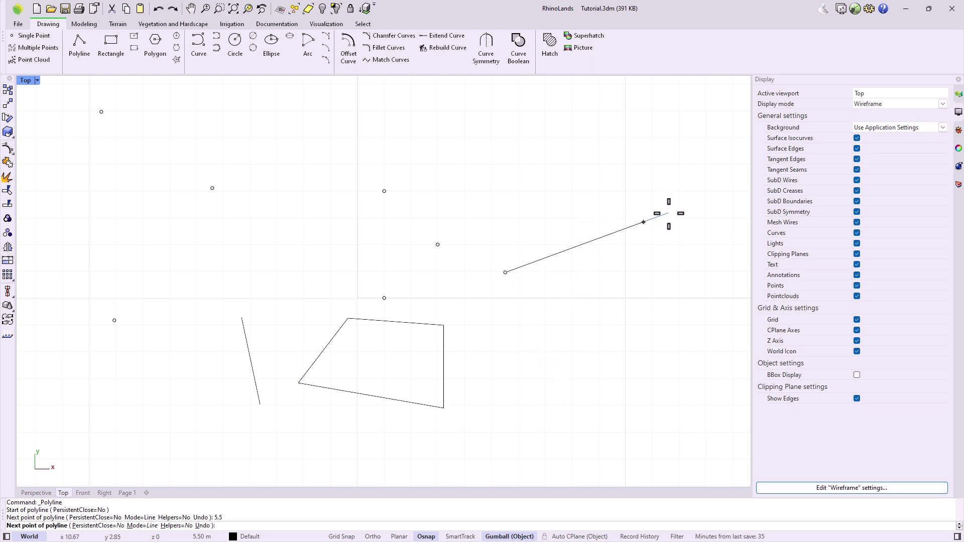
pyautogui.press('Return')
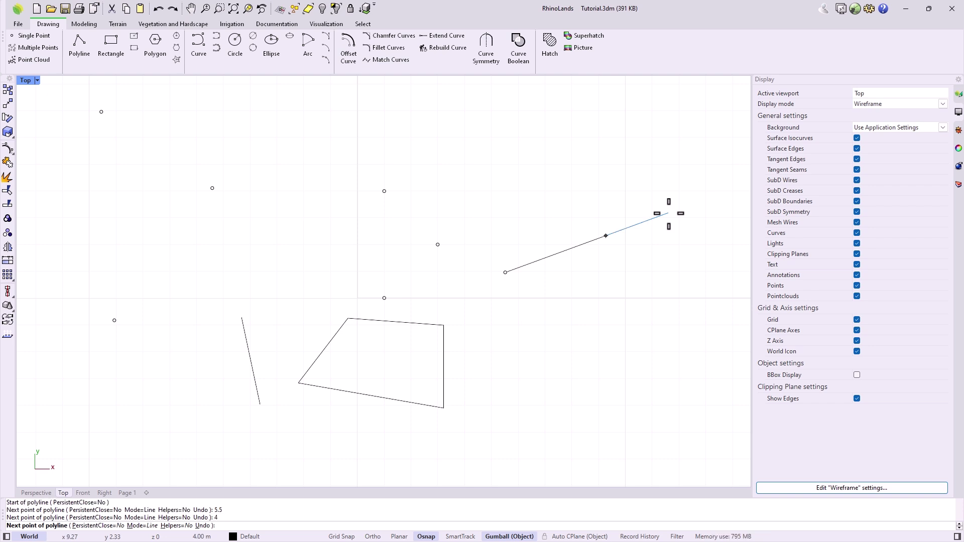
pyautogui.write('<')
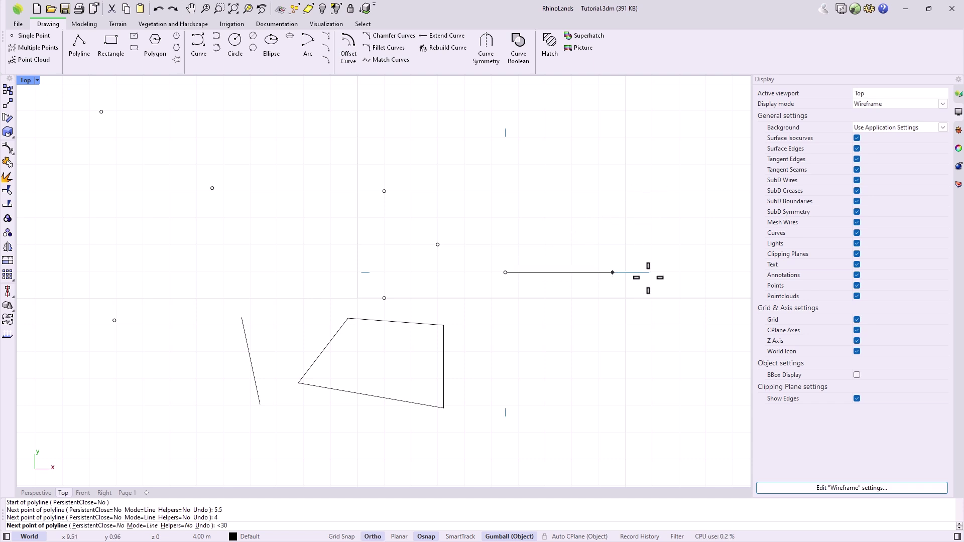
pyautogui.write('30')
pyautogui.press('Return')
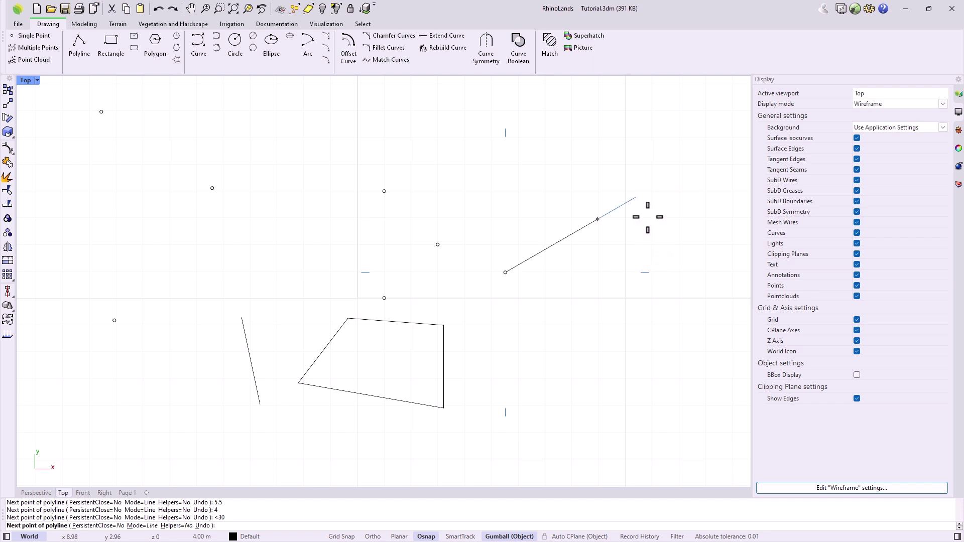
pyautogui.click(620, 191)
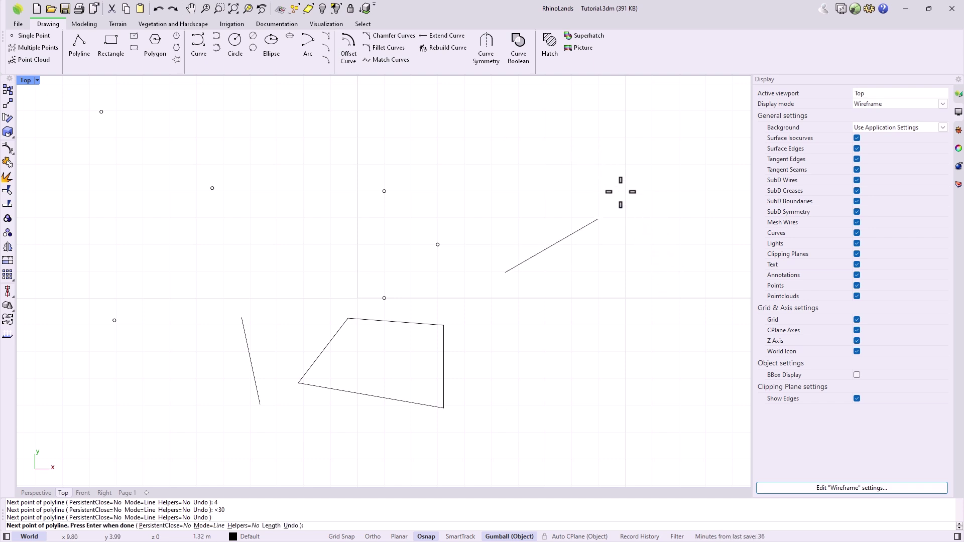
pyautogui.press('Return')
# Step: Zoom out, window-select the plan's points and curves, and switch the ribbon to the Select tab
pyautogui.scroll(-1, 581, 239)
pyautogui.scroll(-1, 581, 239)
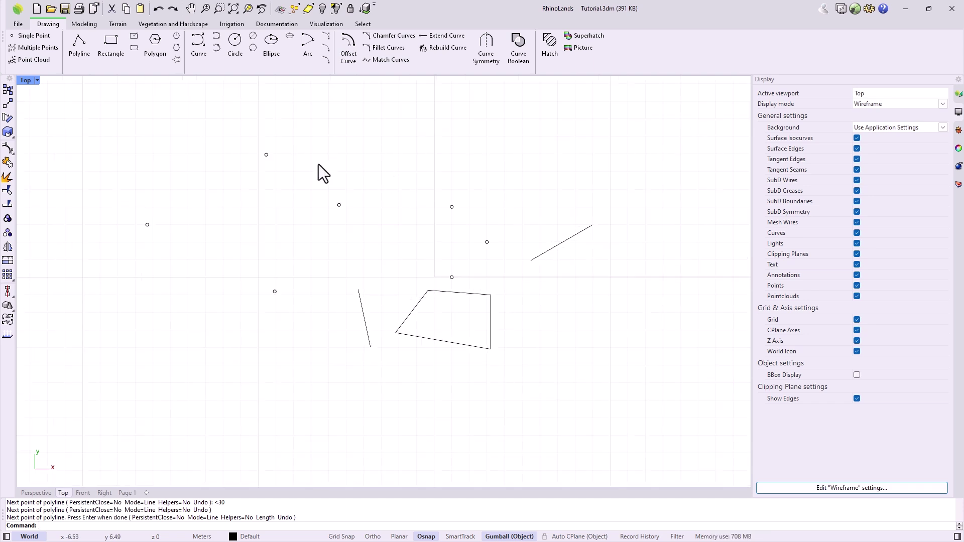
pyautogui.moveTo(223, 128); pyautogui.dragTo(351, 219)
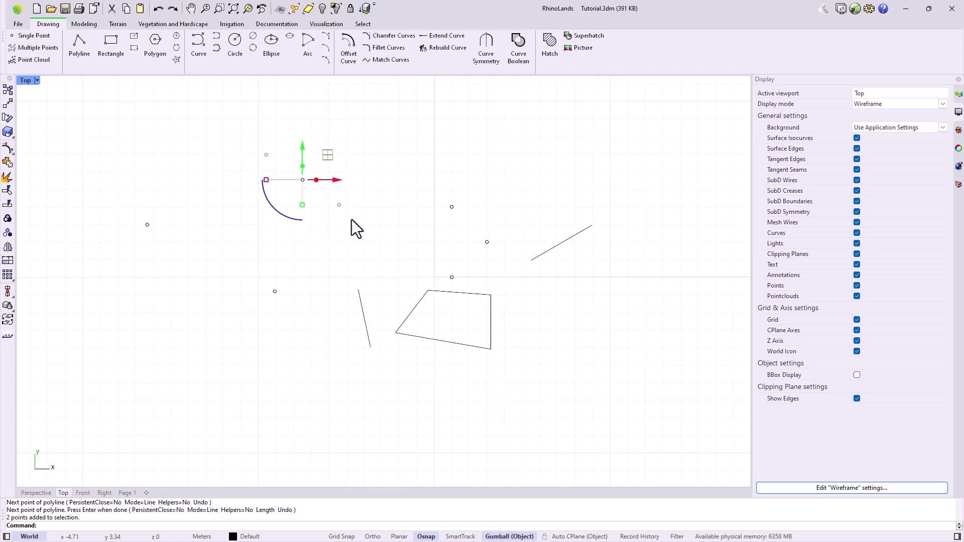
pyautogui.press('Escape')
pyautogui.moveTo(320, 179); pyautogui.dragTo(483, 318)
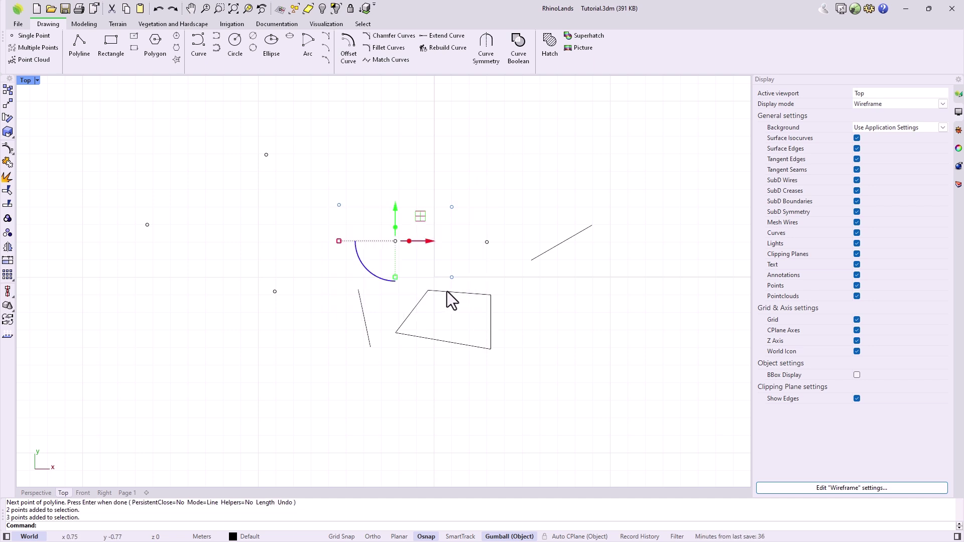
pyautogui.moveTo(564, 177); pyautogui.dragTo(349, 312)
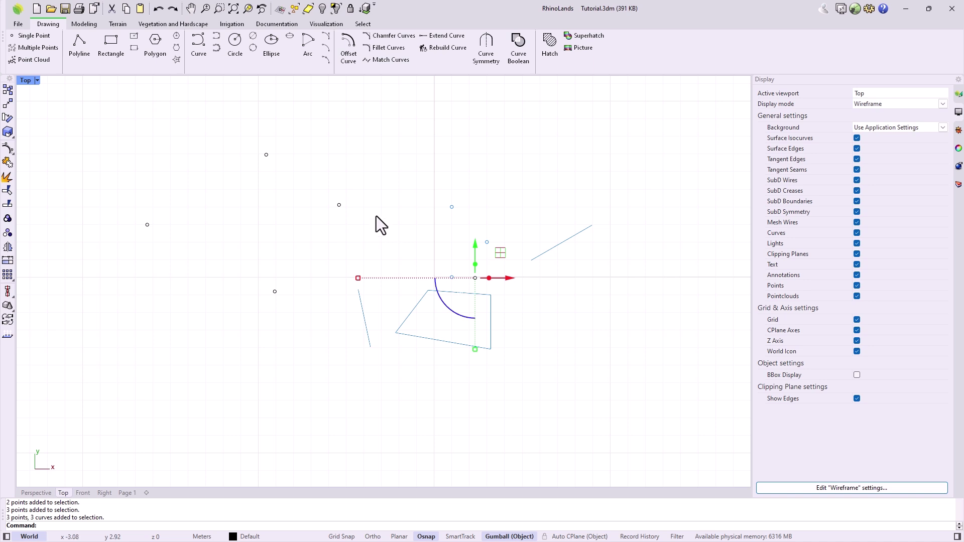
pyautogui.click(362, 24)
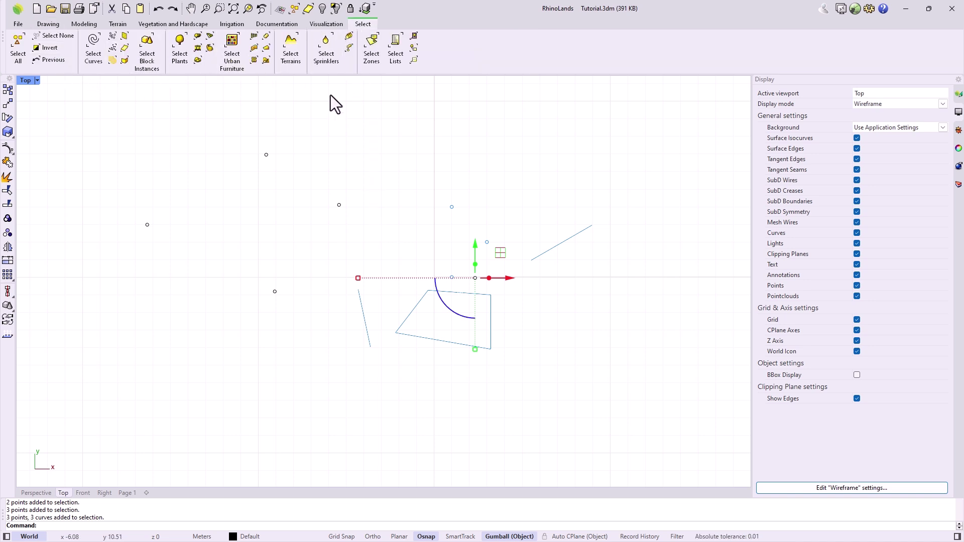
# Step: Select the slanted 30° line and show its object type in the Properties panel
pyautogui.click(427, 203)
pyautogui.click(562, 245)
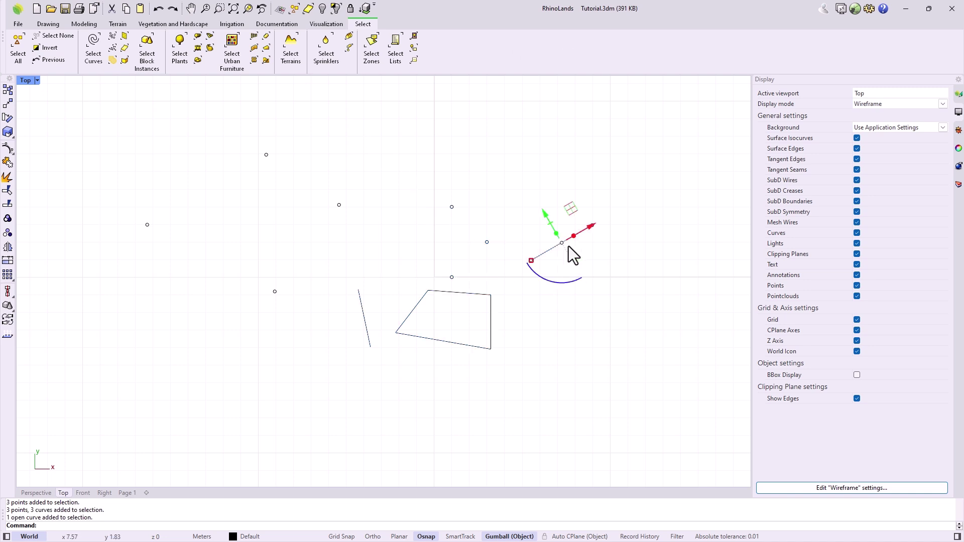
pyautogui.click(958, 148)
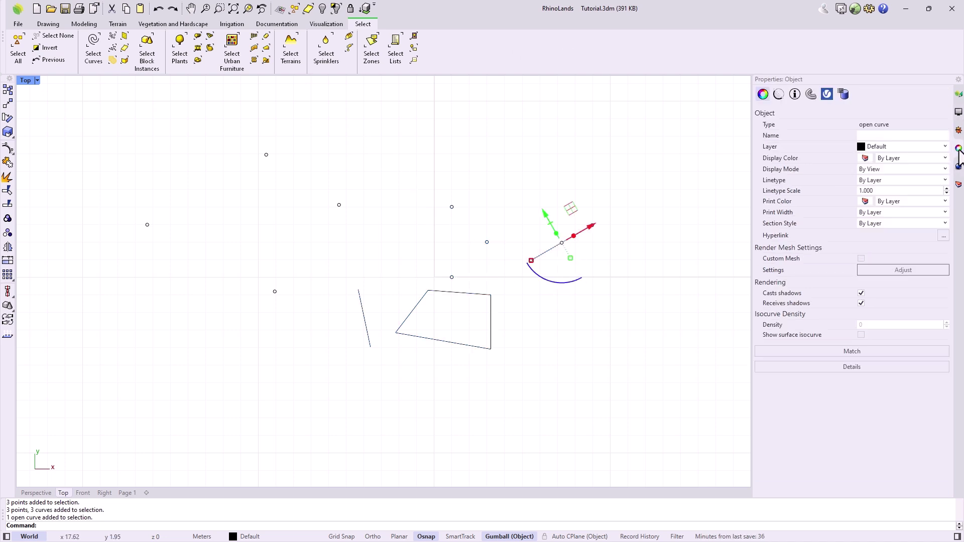
pyautogui.moveTo(863, 126); pyautogui.dragTo(889, 125)
# Step: Try Select Curves and Select All, then window-select a single point and invert the selection
pyautogui.click(97, 51)
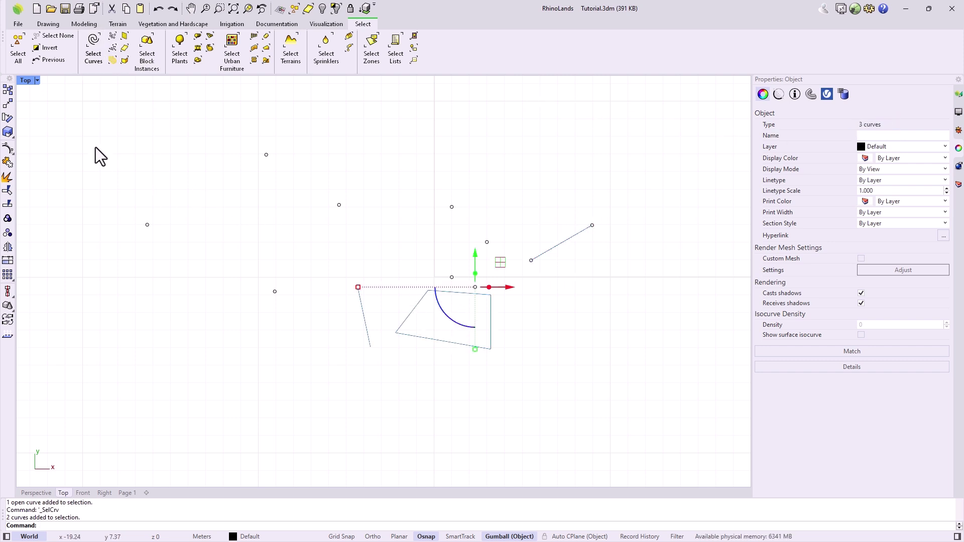
pyautogui.click(16, 50)
pyautogui.moveTo(297, 190); pyautogui.dragTo(450, 314)
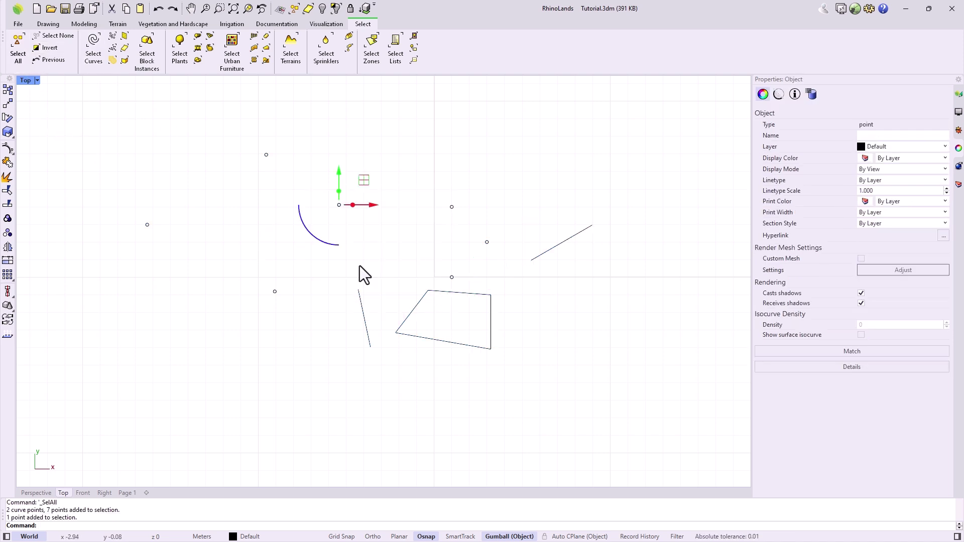
pyautogui.click(56, 48)
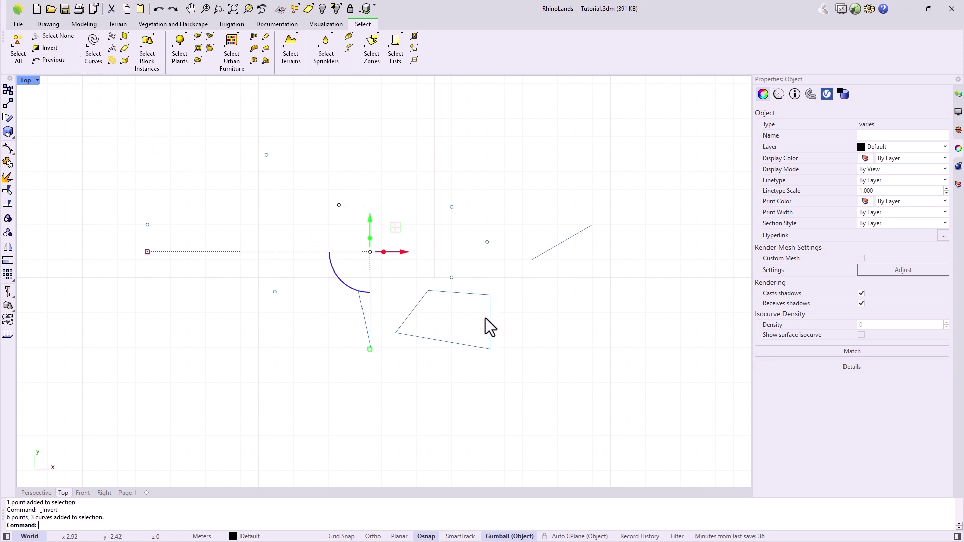
# Step: Add a point, the slanted line and the four-sided outline to the selection, then remove the outline and line
pyautogui.moveTo(396, 164); pyautogui.dragTo(508, 287)
pyautogui.keyDown('shift'); pyautogui.click(339, 205); pyautogui.keyUp('shift')
pyautogui.keyDown('shift'); pyautogui.click(365, 325); pyautogui.keyUp('shift')
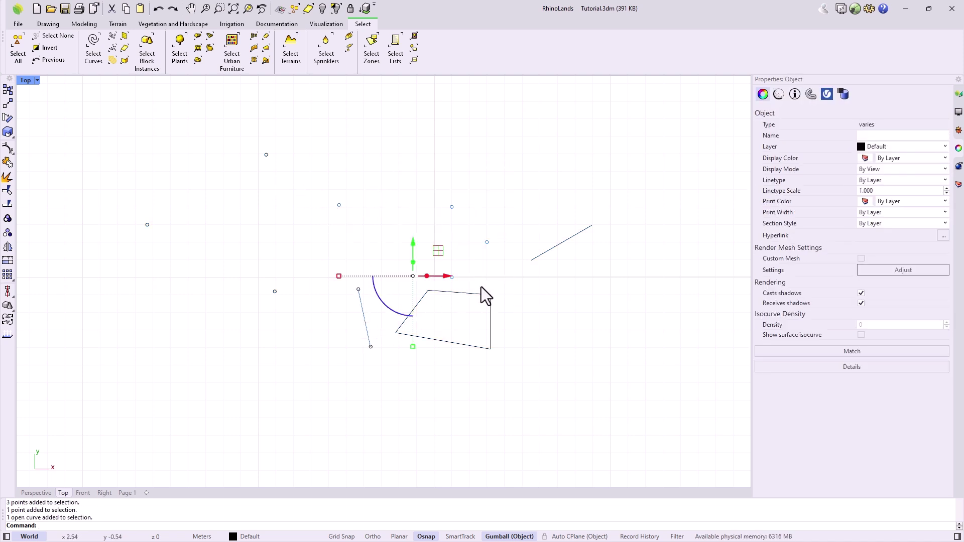
pyautogui.keyDown('shift'); pyautogui.click(490, 299); pyautogui.keyUp('shift')
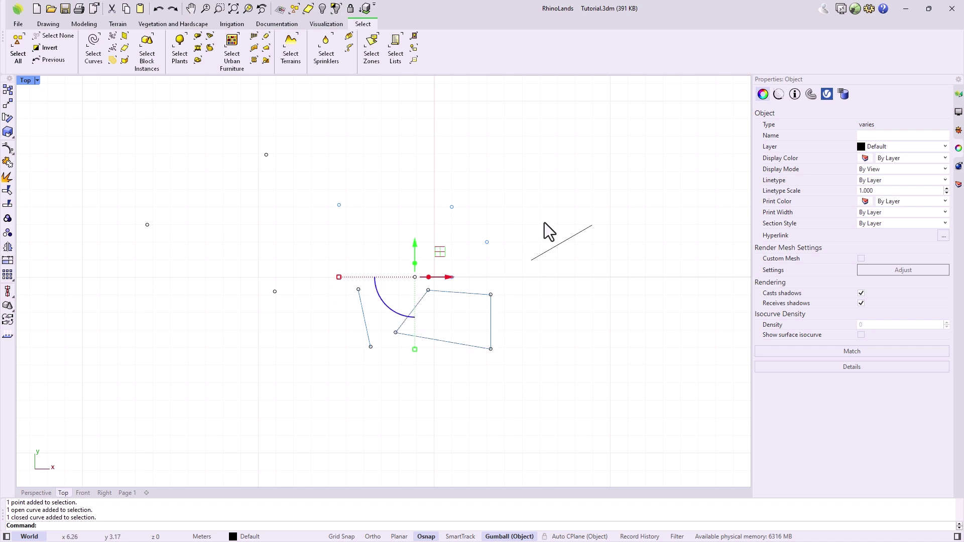
pyautogui.keyDown('ctrl'); pyautogui.click(472, 296); pyautogui.keyUp('ctrl')
pyautogui.keyDown('ctrl'); pyautogui.click(366, 321); pyautogui.keyUp('ctrl')
pyautogui.moveTo(113, 131); pyautogui.dragTo(303, 266)
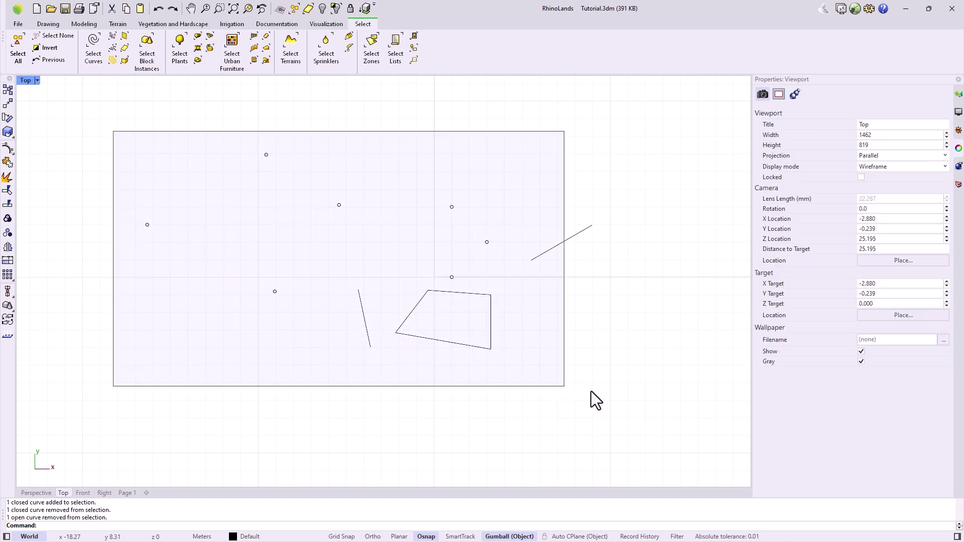
# Step: Delete all existing objects and draw an 8 × 4 rectangle from a lower-left corner
pyautogui.moveTo(600, 392); pyautogui.dragTo(629, 396)
pyautogui.press('Delete')
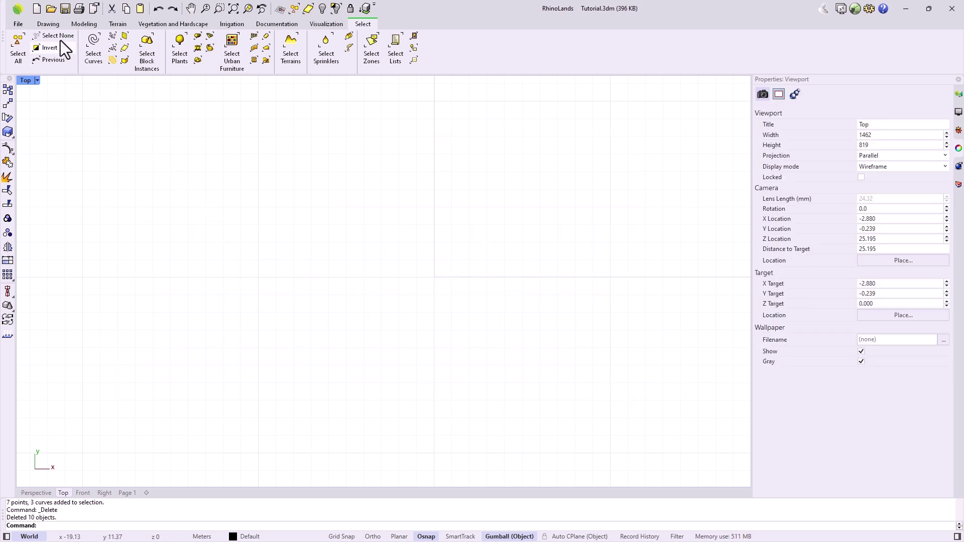
pyautogui.click(52, 24)
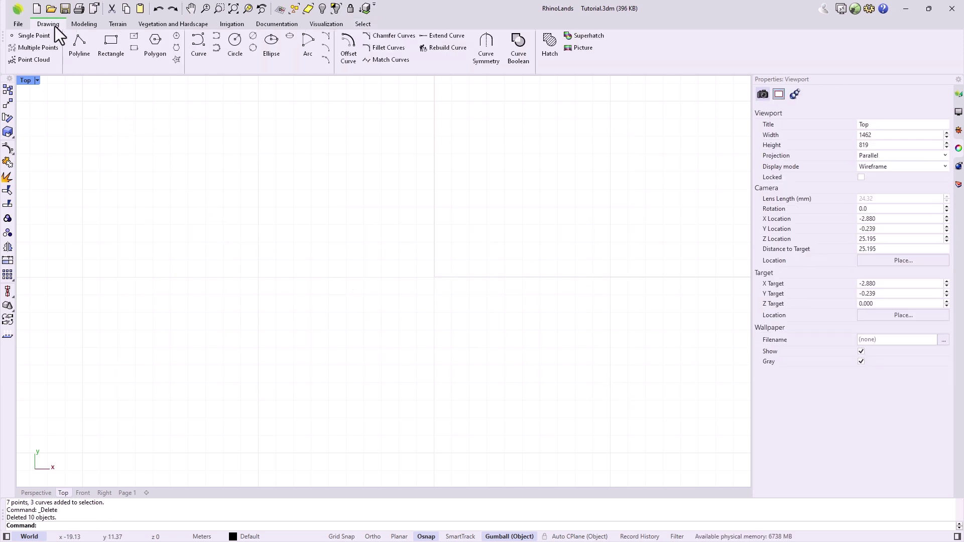
pyautogui.click(111, 49)
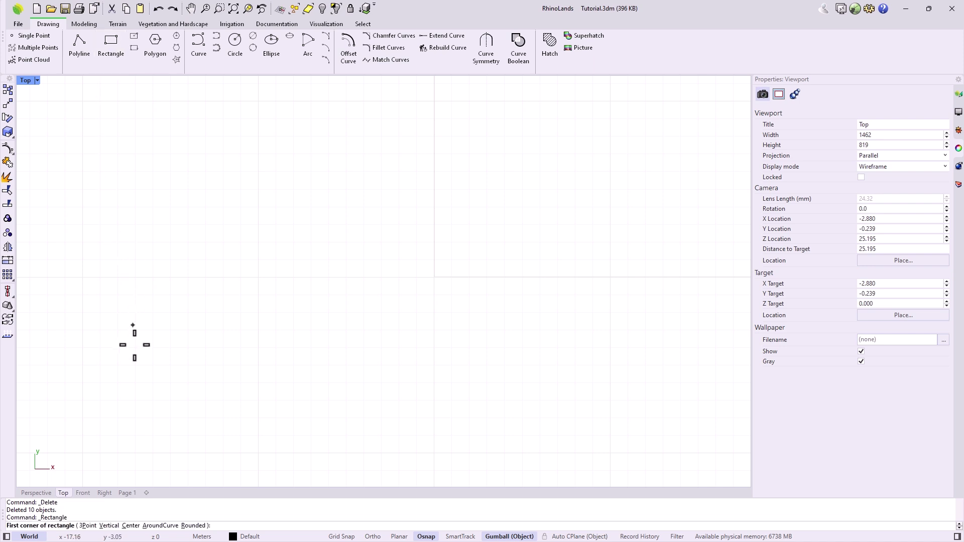
pyautogui.click(137, 360)
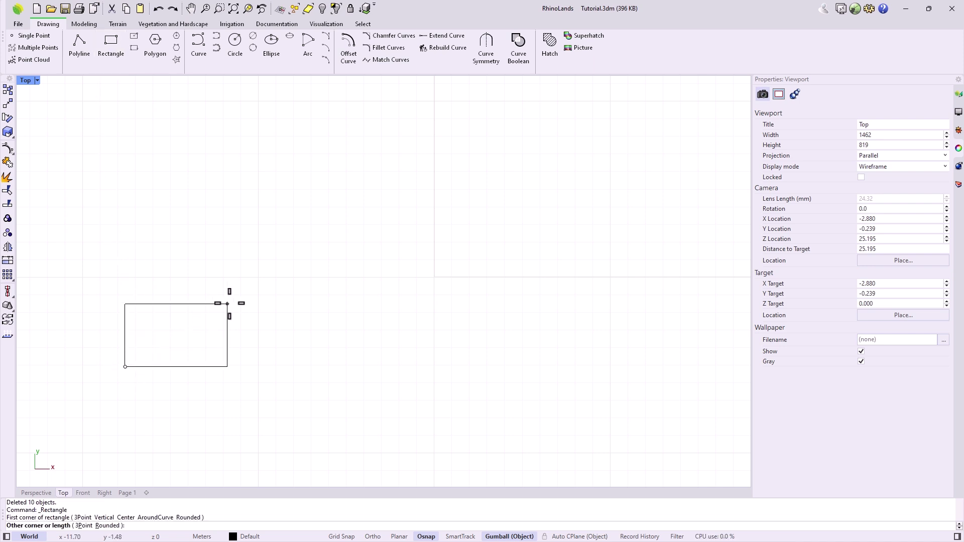
pyautogui.write('8')
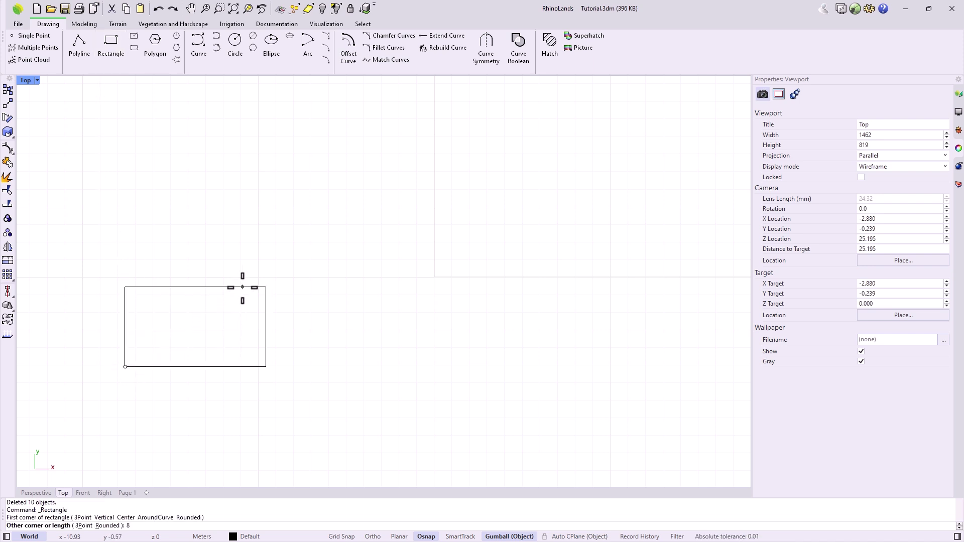
pyautogui.press('Return')
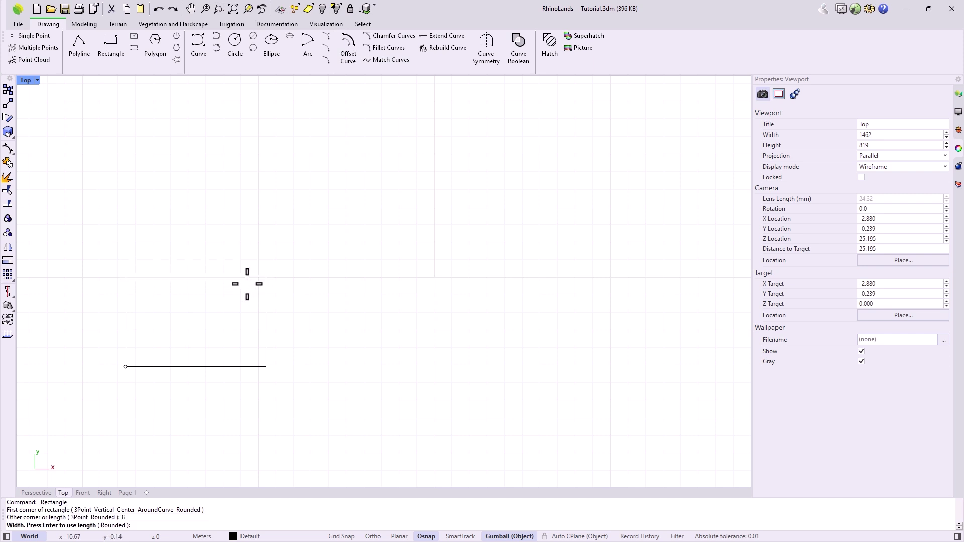
pyautogui.write('4')
pyautogui.press('Return')
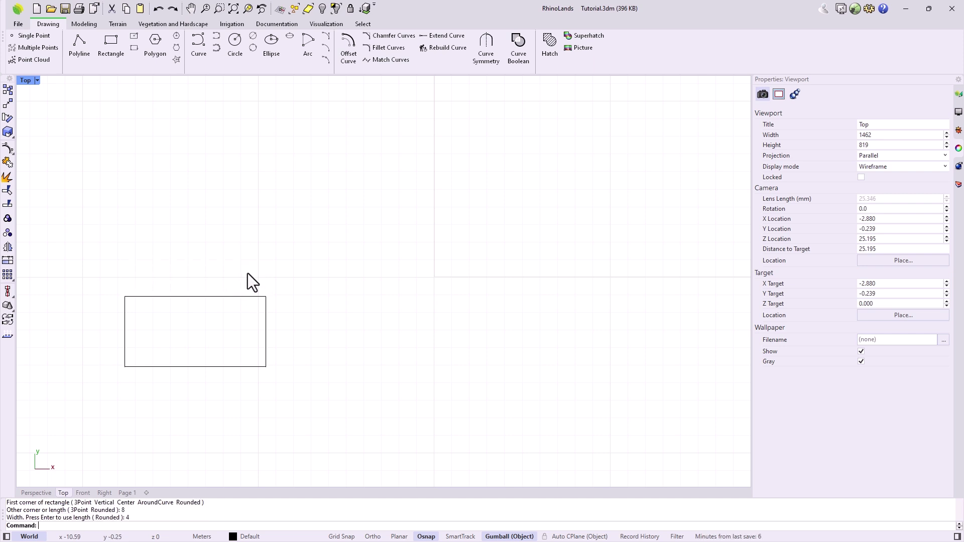
# Step: Draw a tilted three-point rectangle above the first one
pyautogui.click(133, 48)
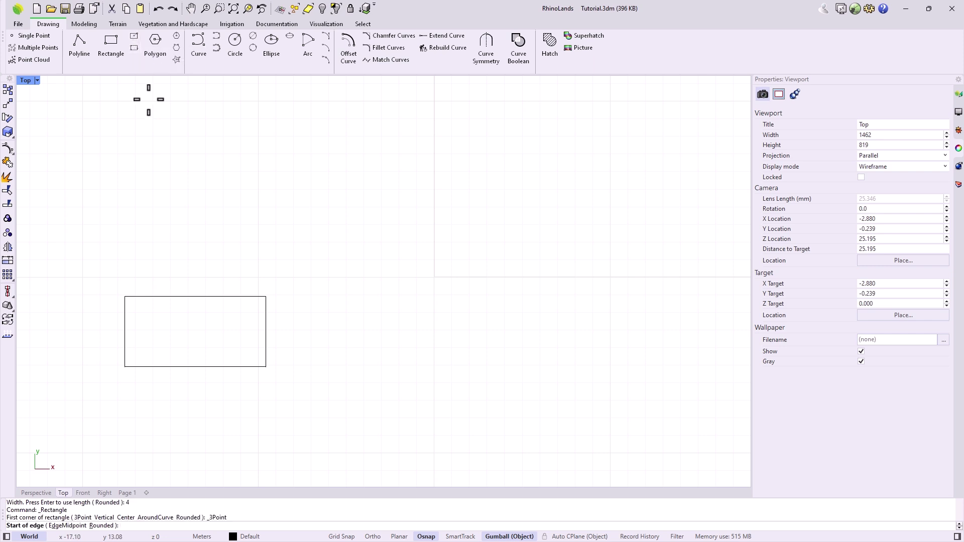
pyautogui.click(192, 276)
pyautogui.click(302, 216)
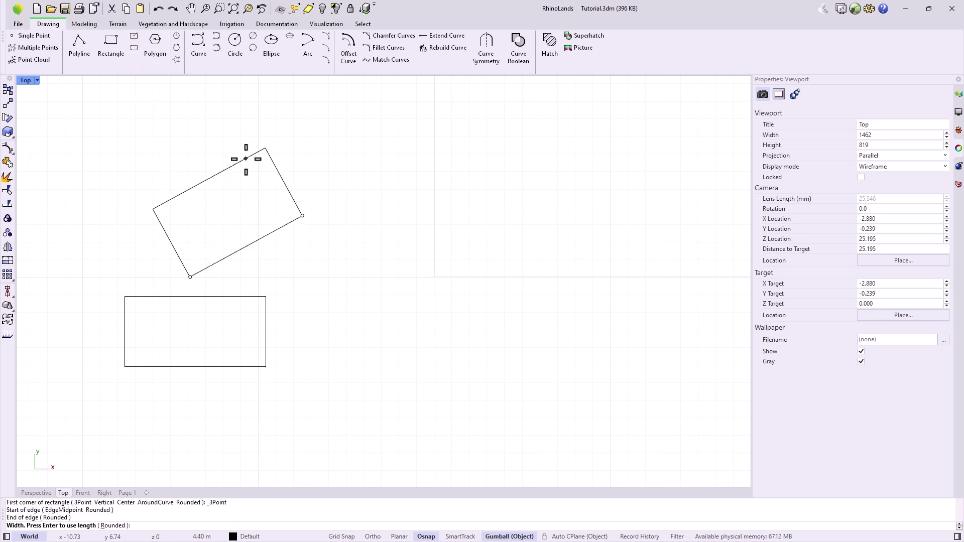
pyautogui.click(244, 159)
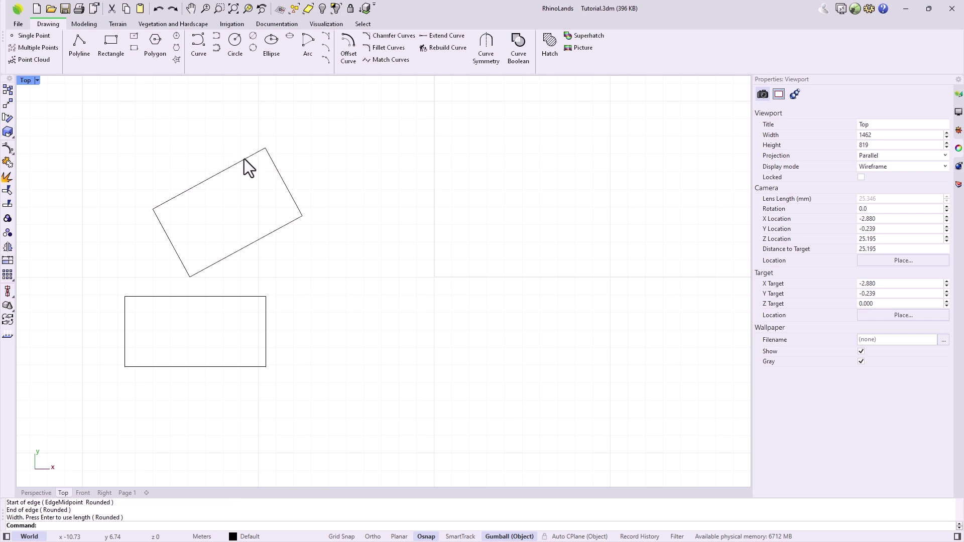
# Step: Draw an eight-sided polygon to the right of the rectangle
pyautogui.click(156, 49)
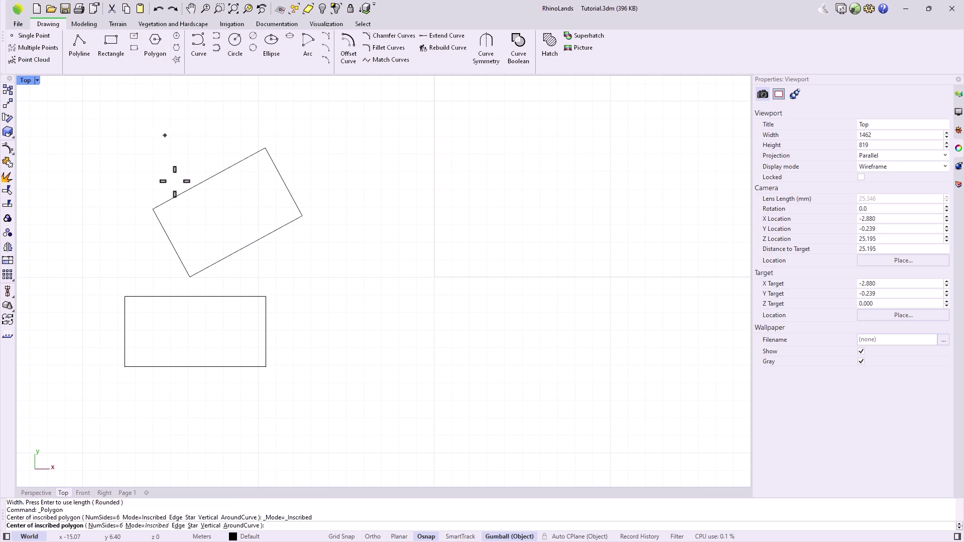
pyautogui.write('n')
pyautogui.press('Return')
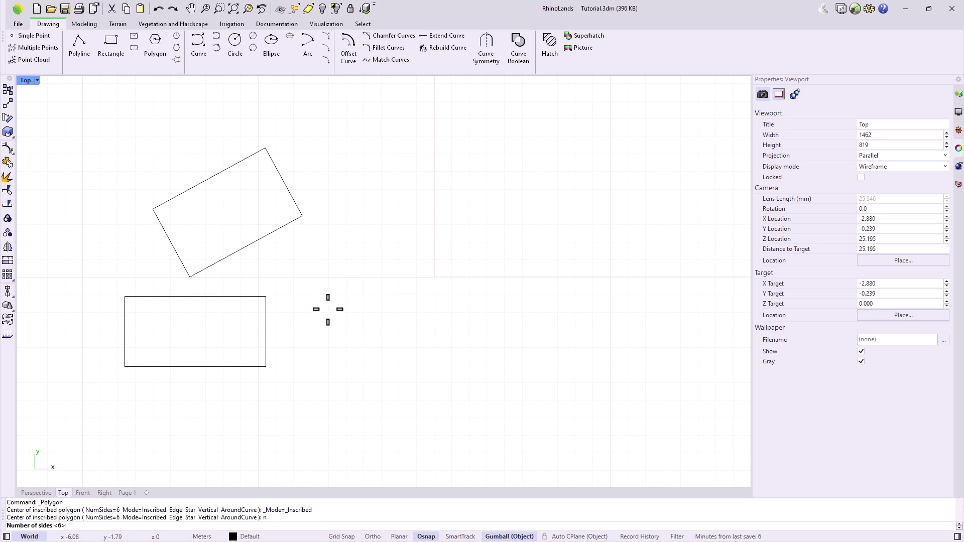
pyautogui.write('8')
pyautogui.press('Return')
pyautogui.click(331, 309)
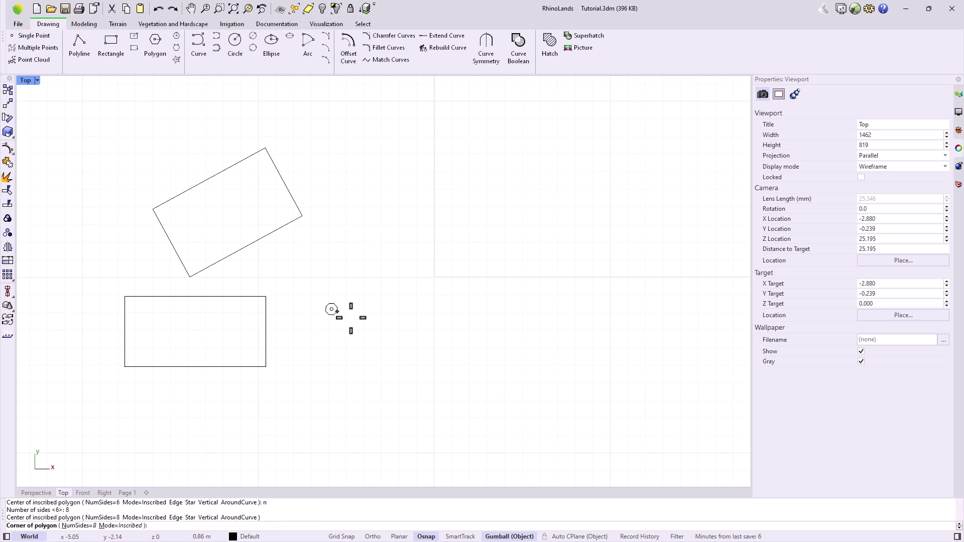
pyautogui.click(367, 343)
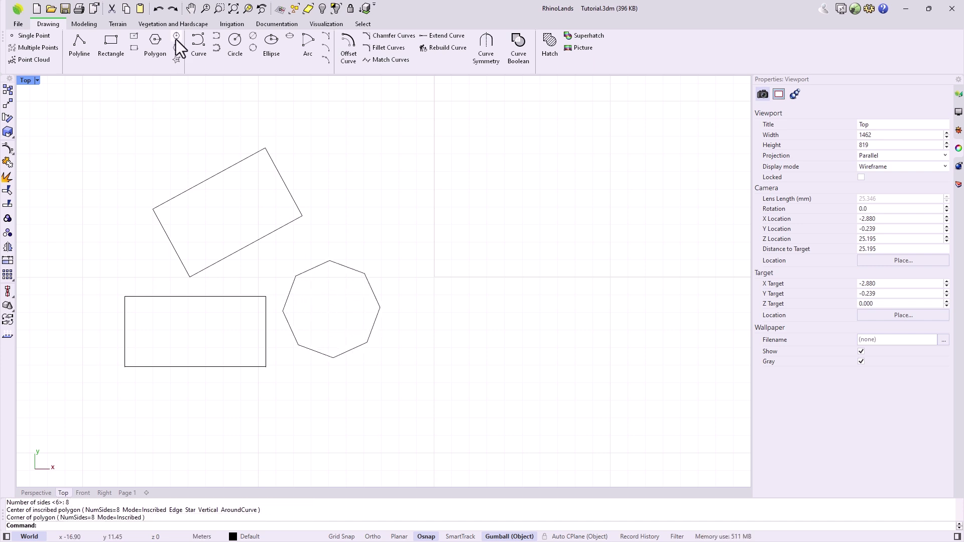
# Step: Draw a ten-point star, then window-select all four shapes and delete them
pyautogui.click(176, 59)
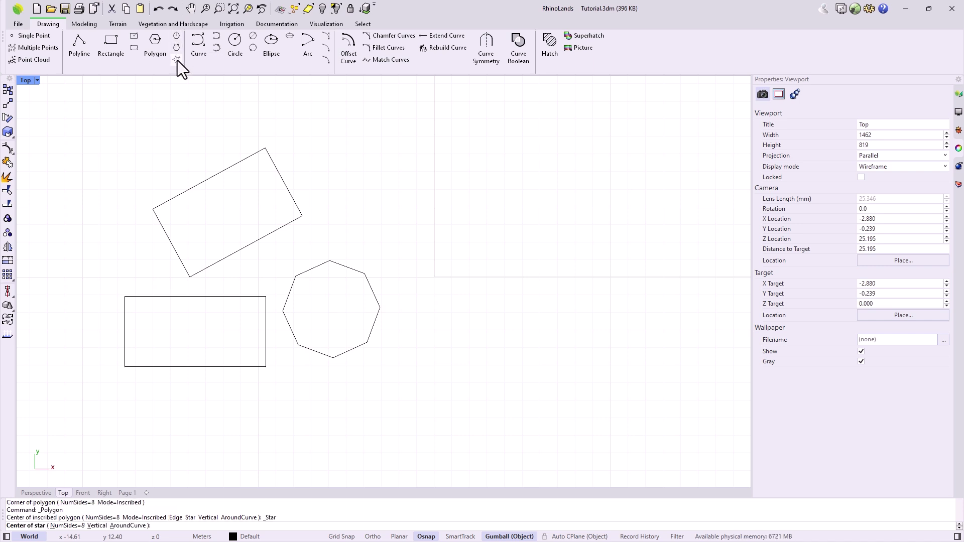
pyautogui.click(460, 235)
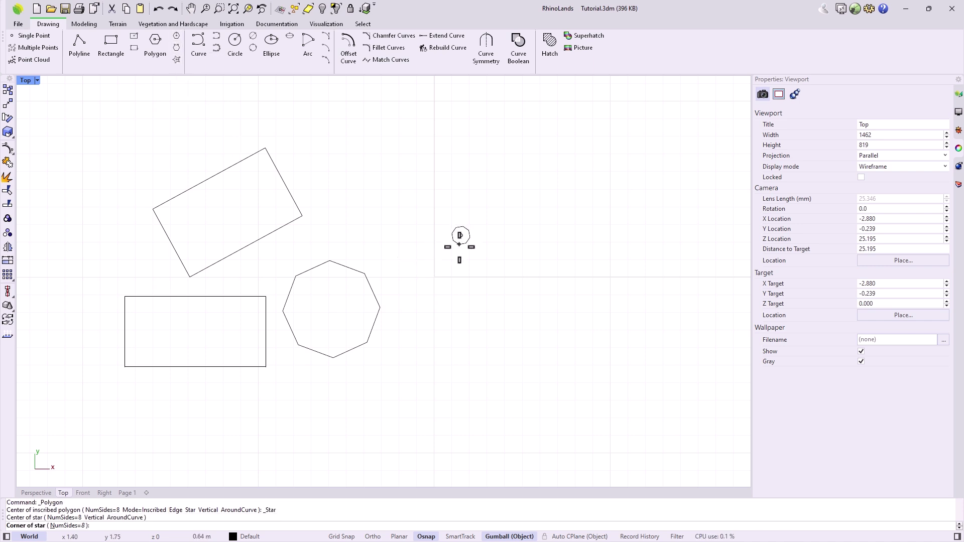
pyautogui.click(459, 293)
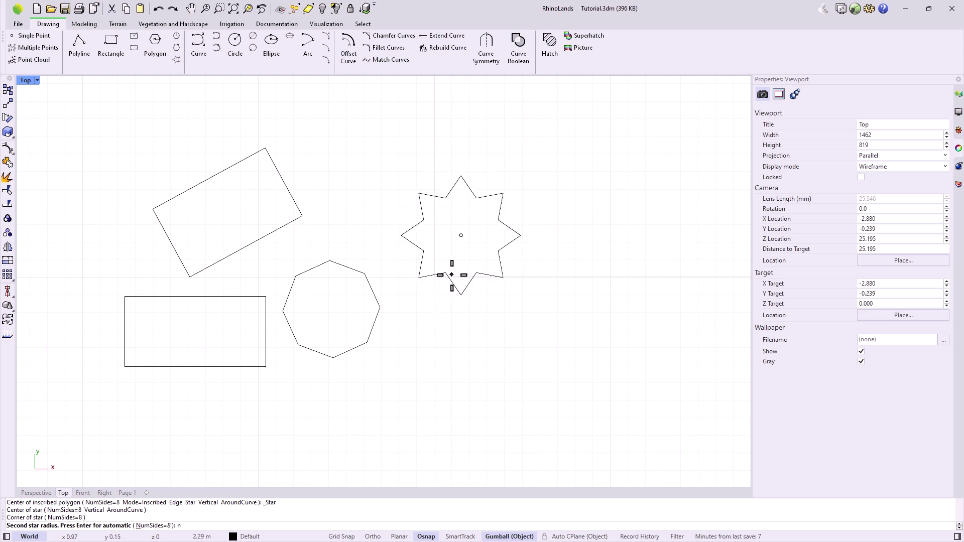
pyautogui.press('Return')
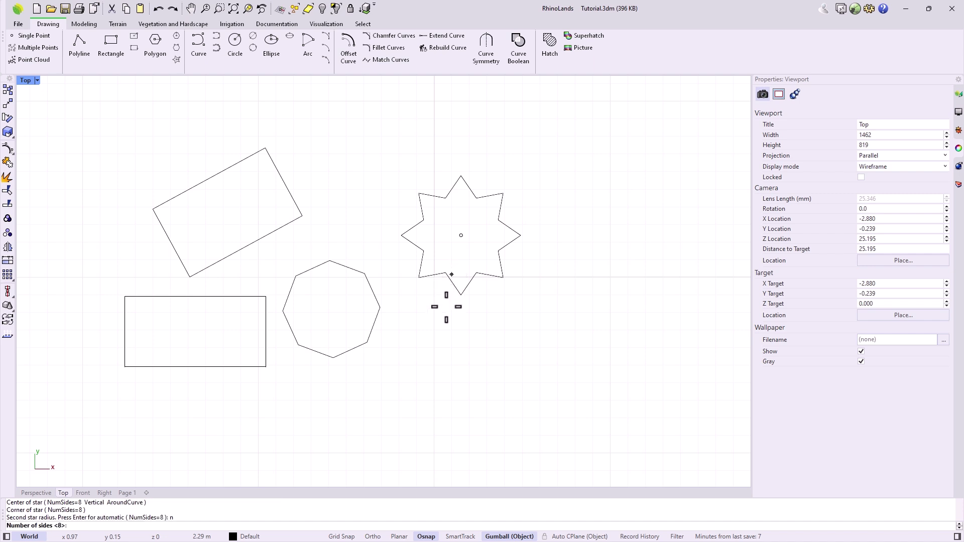
pyautogui.write('10')
pyautogui.press('Return')
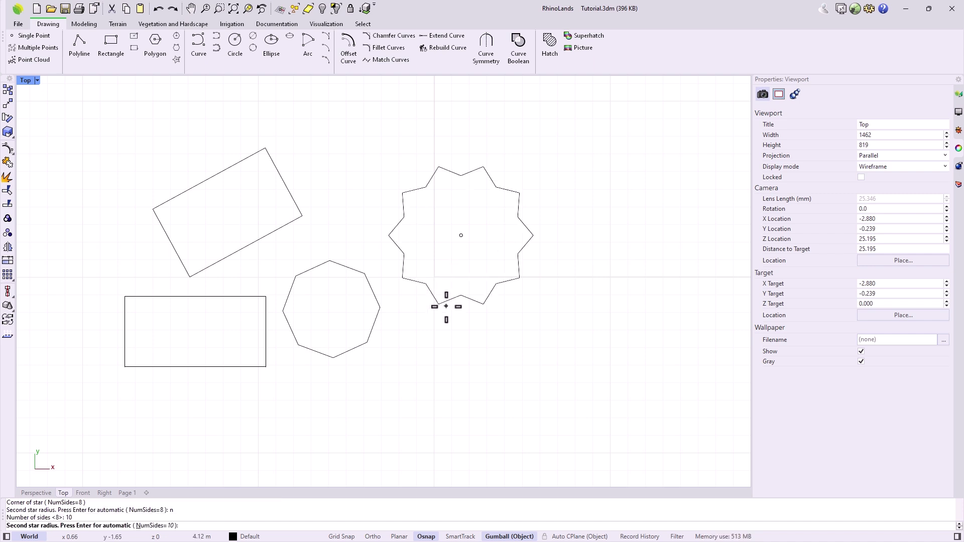
pyautogui.click(446, 307)
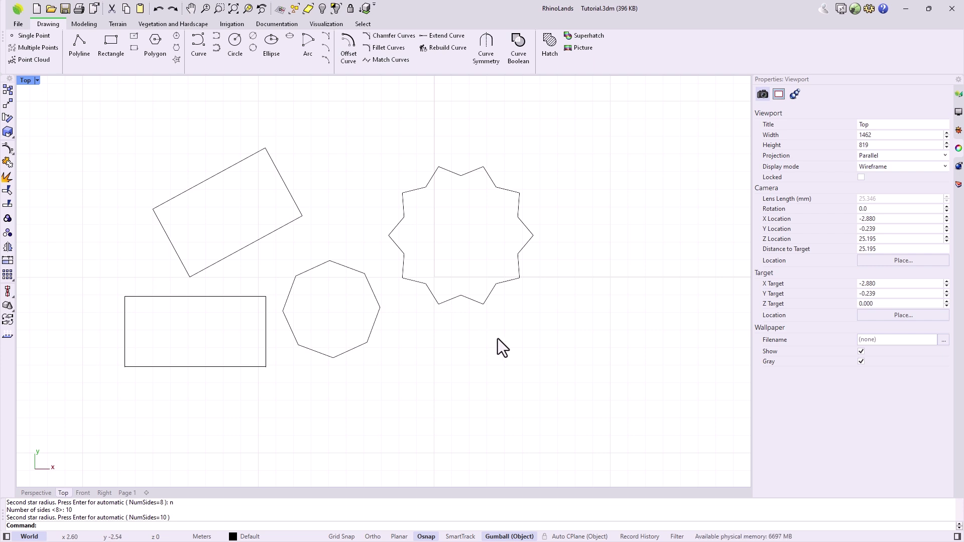
pyautogui.moveTo(514, 397); pyautogui.dragTo(137, 150)
pyautogui.press('Delete')
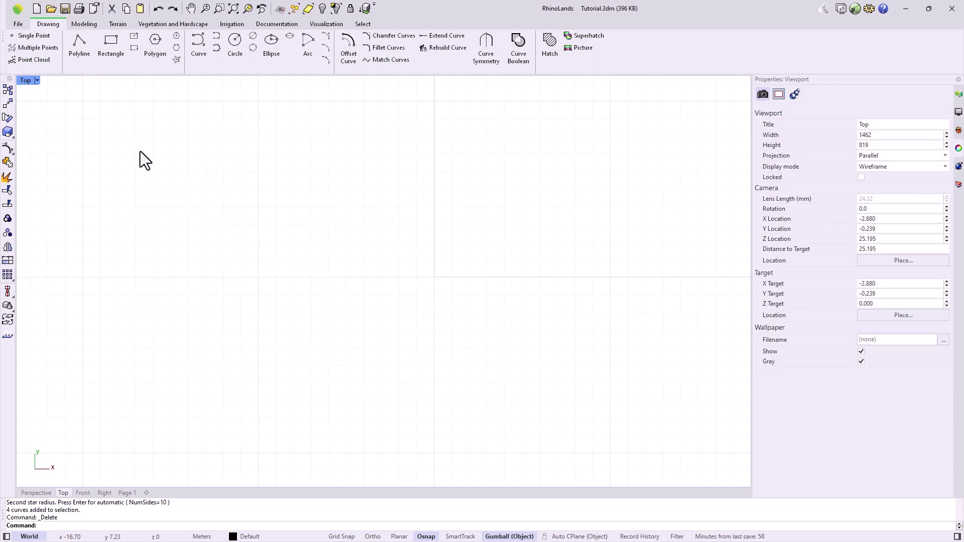
# Step: Draw a five-point control-point curve across the plan and drag its lower-right control point to reshape the dip
pyautogui.click(196, 51)
pyautogui.click(236, 236)
pyautogui.click(291, 197)
pyautogui.click(360, 273)
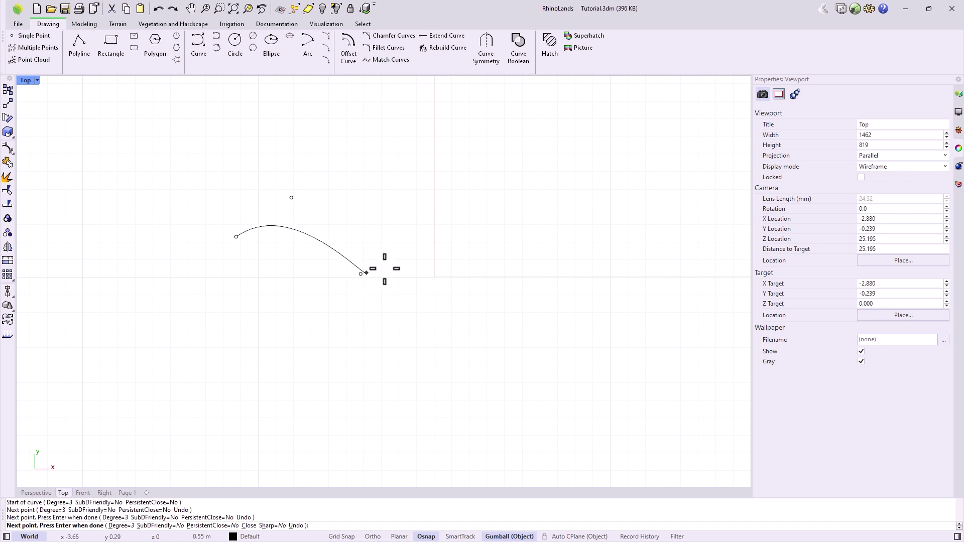
pyautogui.click(416, 273)
pyautogui.click(477, 212)
pyautogui.press('Return')
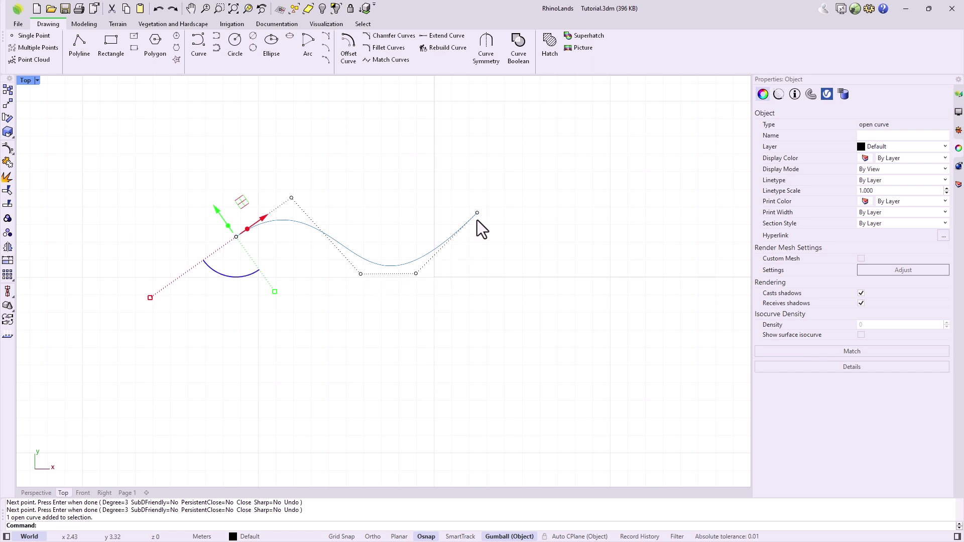
pyautogui.click(416, 274)
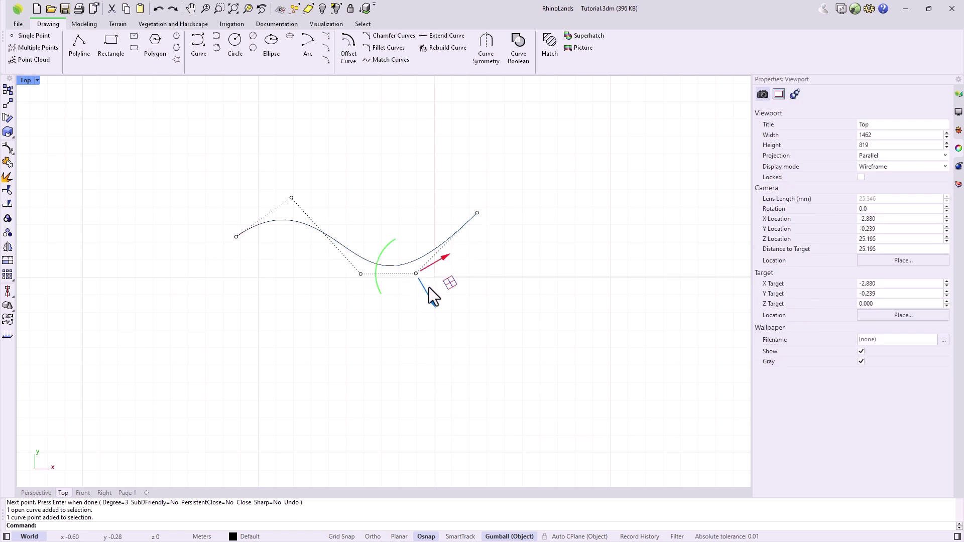
pyautogui.moveTo(429, 299); pyautogui.dragTo(470, 264)
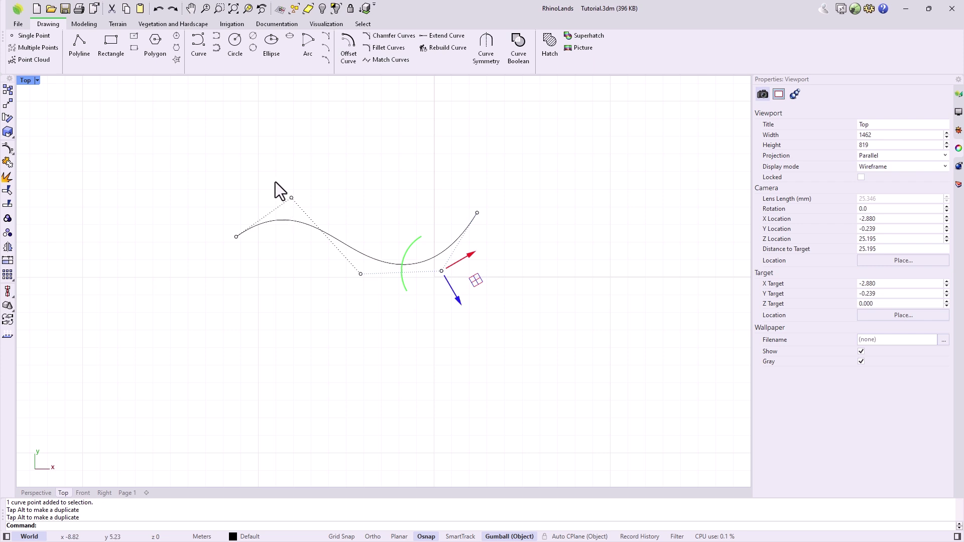
# Step: Draw an interpolated curve through five points below the first curve
pyautogui.click(216, 37)
pyautogui.click(239, 335)
pyautogui.click(295, 301)
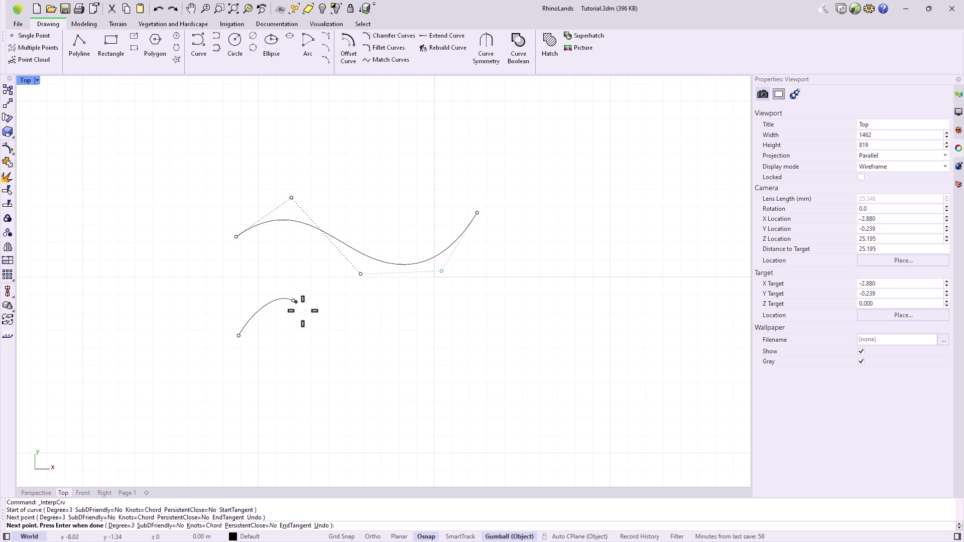
pyautogui.click(387, 357)
pyautogui.click(446, 356)
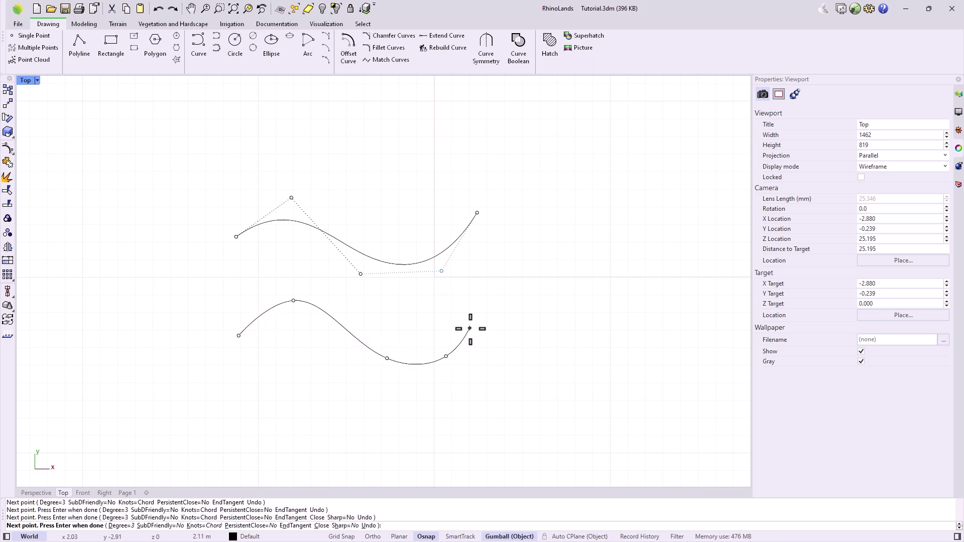
pyautogui.click(479, 317)
pyautogui.press('Return')
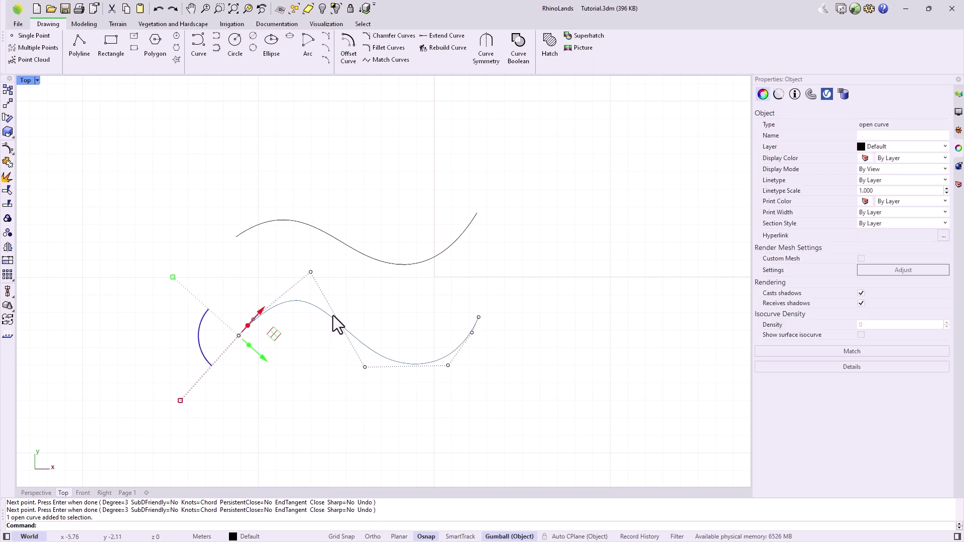
# Step: Turn on edit points for both curves, then deselect and hide them again
pyautogui.click(13, 153)
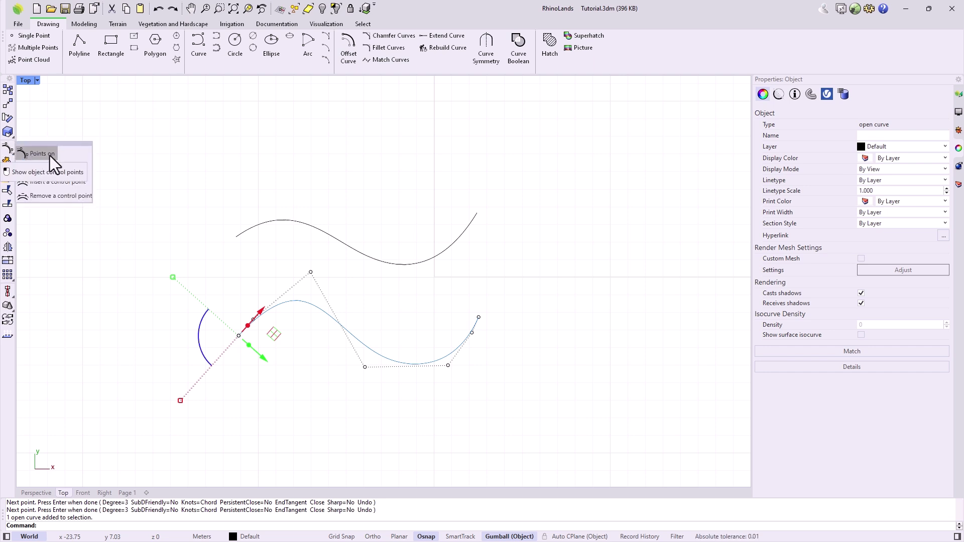
pyautogui.click(75, 170)
pyautogui.click(284, 230)
pyautogui.press('Return')
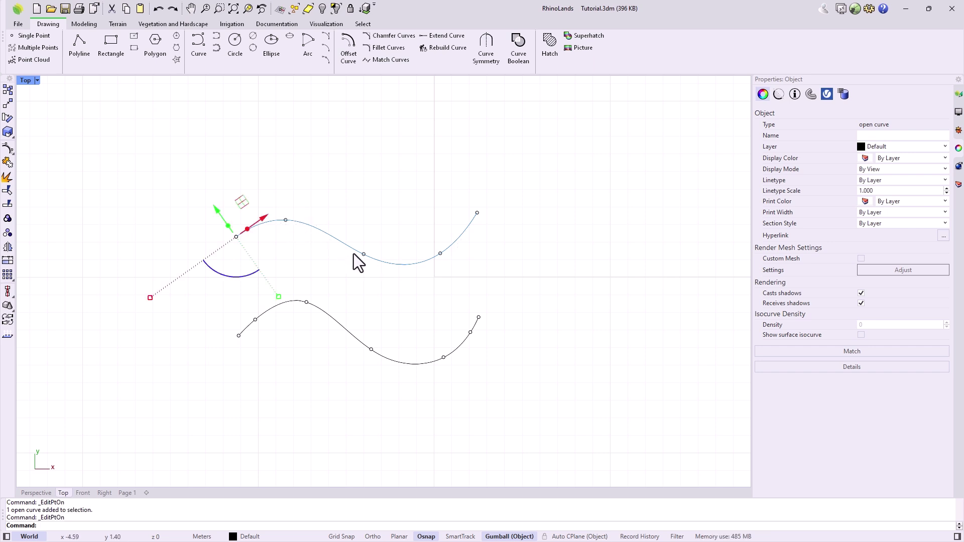
pyautogui.press('Escape')
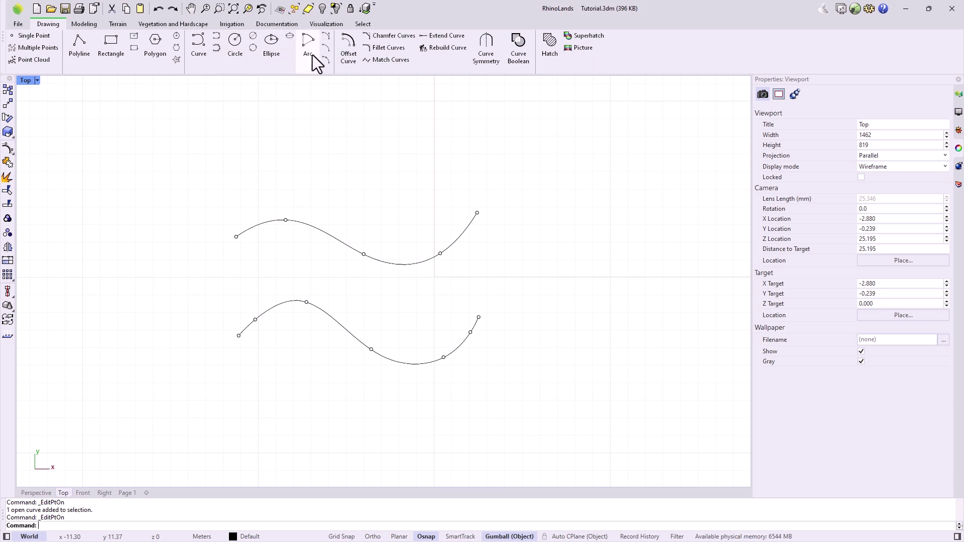
pyautogui.press('Escape')
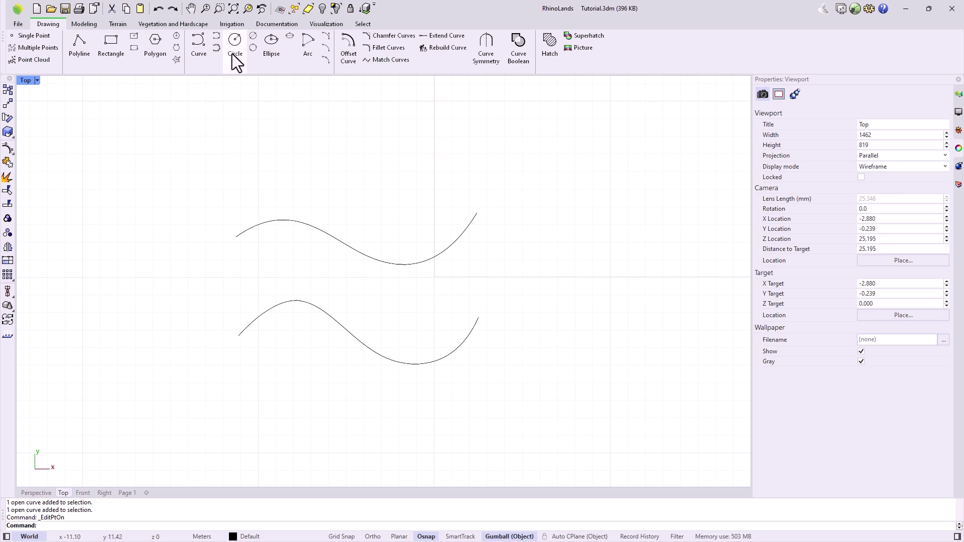
# Step: Draw a radius-3.01 circle centred in the upper left of the plan, above the two curves
pyautogui.click(235, 46)
pyautogui.click(204, 146)
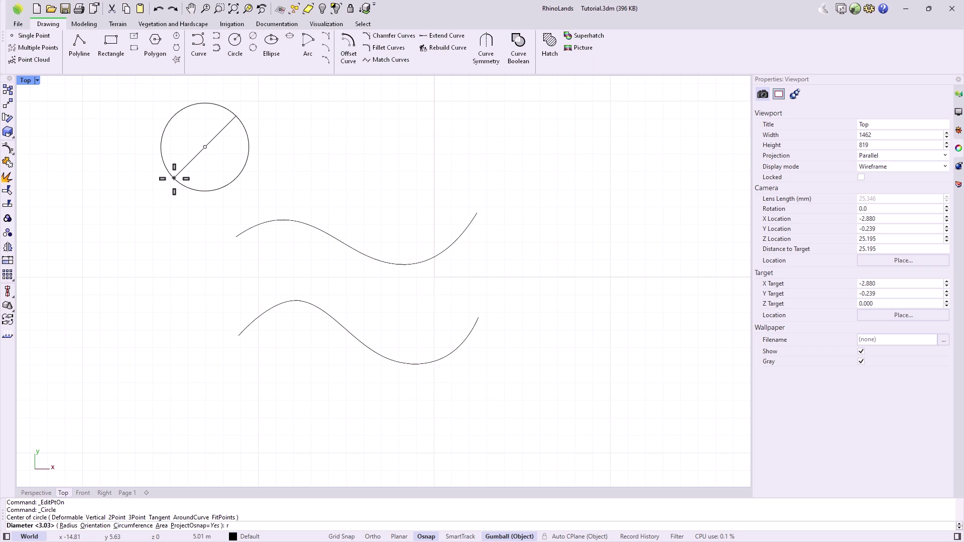
pyautogui.write('r')
pyautogui.press('Return')
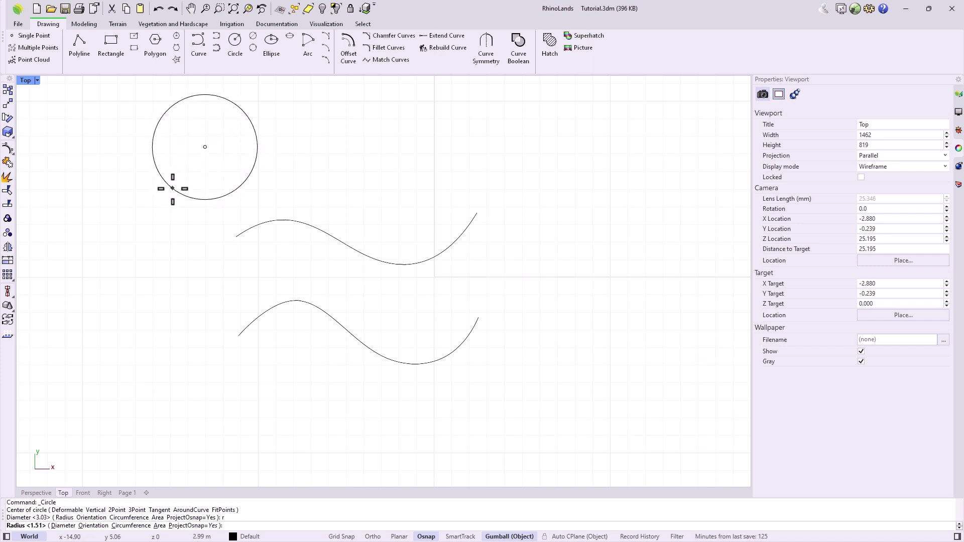
pyautogui.write('r')
pyautogui.press('Return')
pyautogui.click(172, 188)
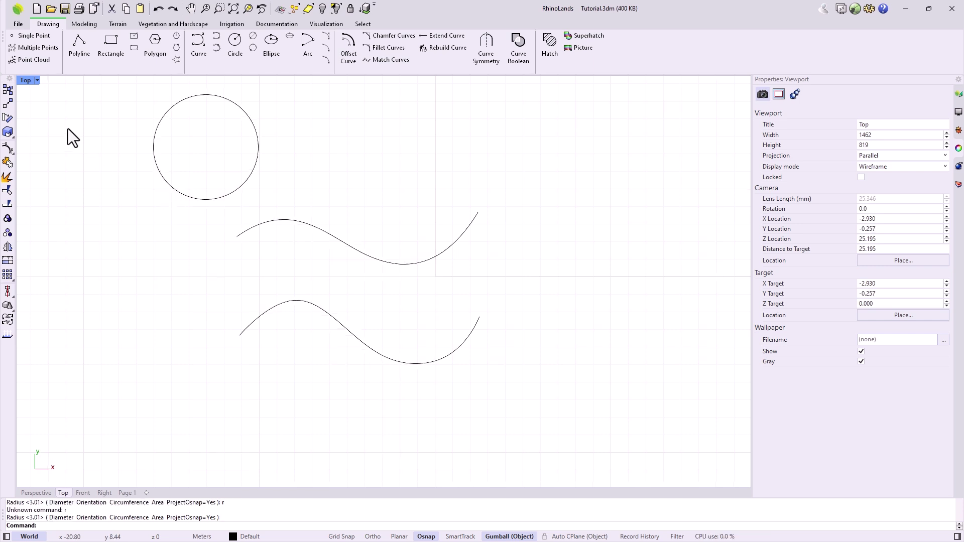
pyautogui.doubleClick(26, 81)
# Step: Delete the three old curves and draw a 31 × 10 rectangle from the origin
pyautogui.moveTo(103, 359); pyautogui.dragTo(235, 396)
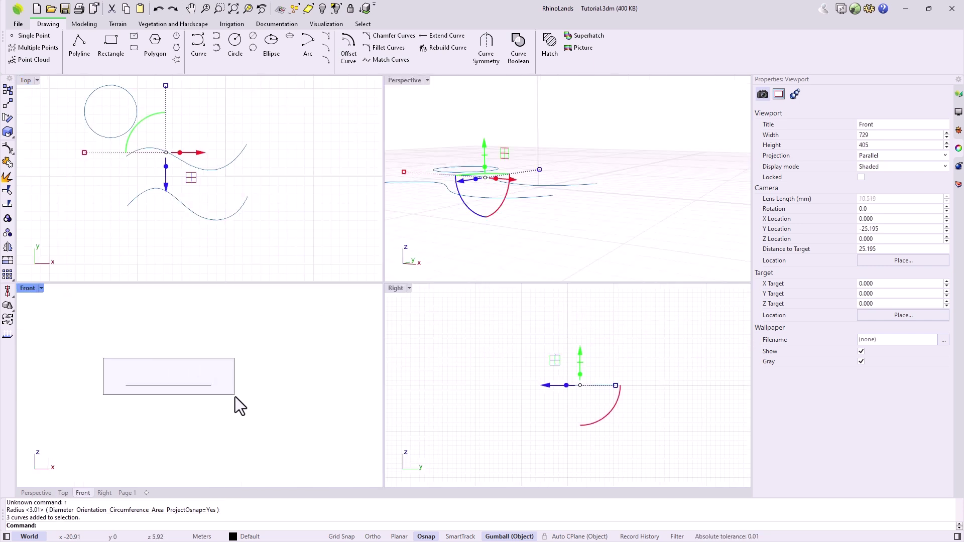
pyautogui.press('Delete')
pyautogui.click(104, 58)
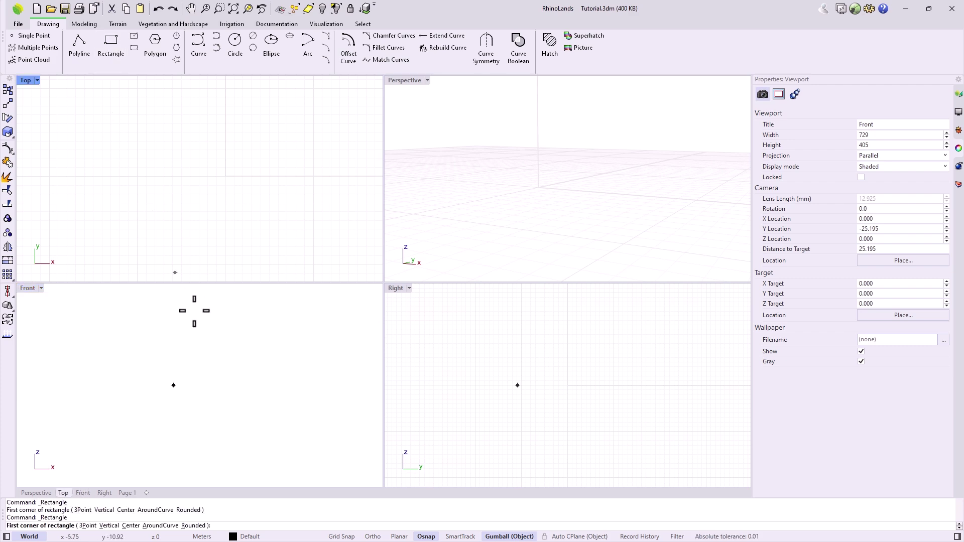
pyautogui.write('0')
pyautogui.press('Return')
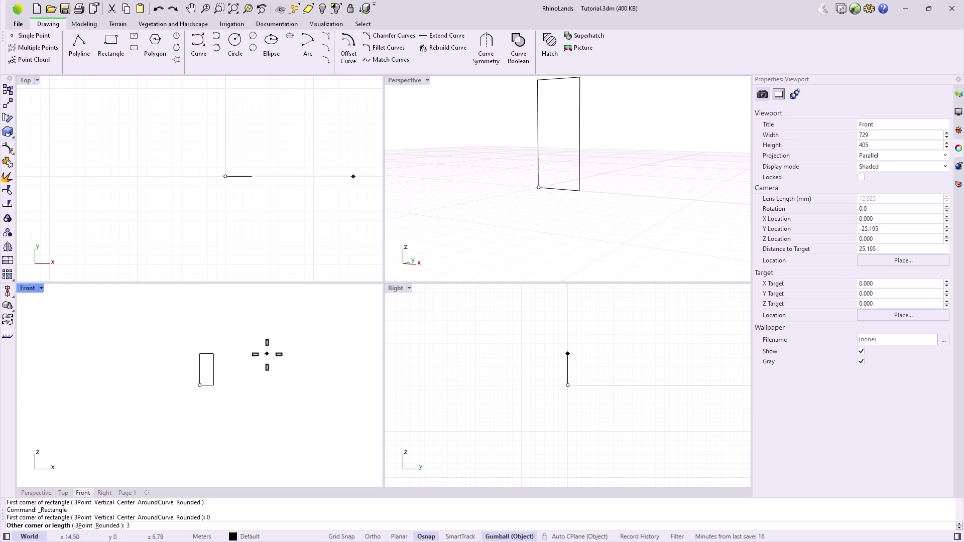
pyautogui.write('31')
pyautogui.press('Return')
pyautogui.write('10')
pyautogui.press('Return')
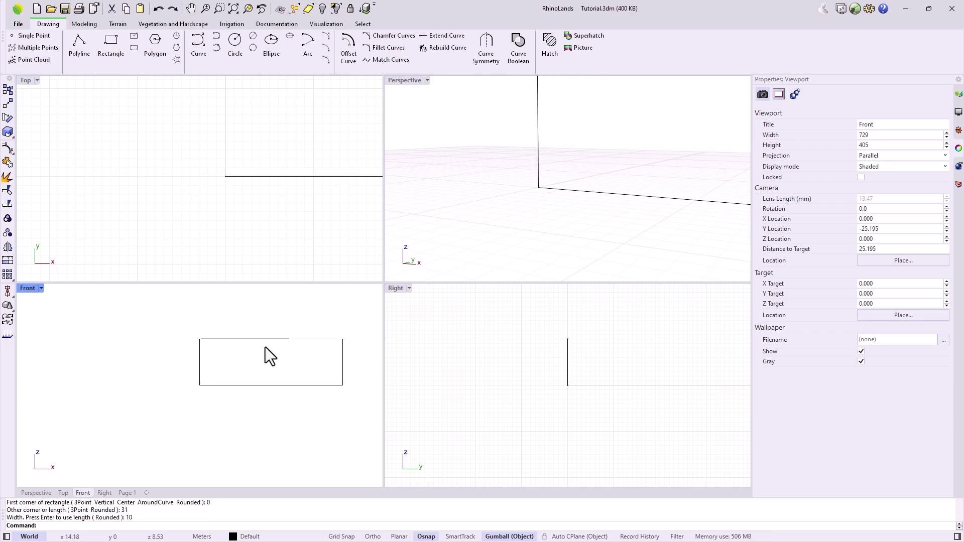
pyautogui.rightClick(233, 9)
# Step: Draw a vertical 5-unit line up from the wall's bottom-left corner
pyautogui.click(79, 45)
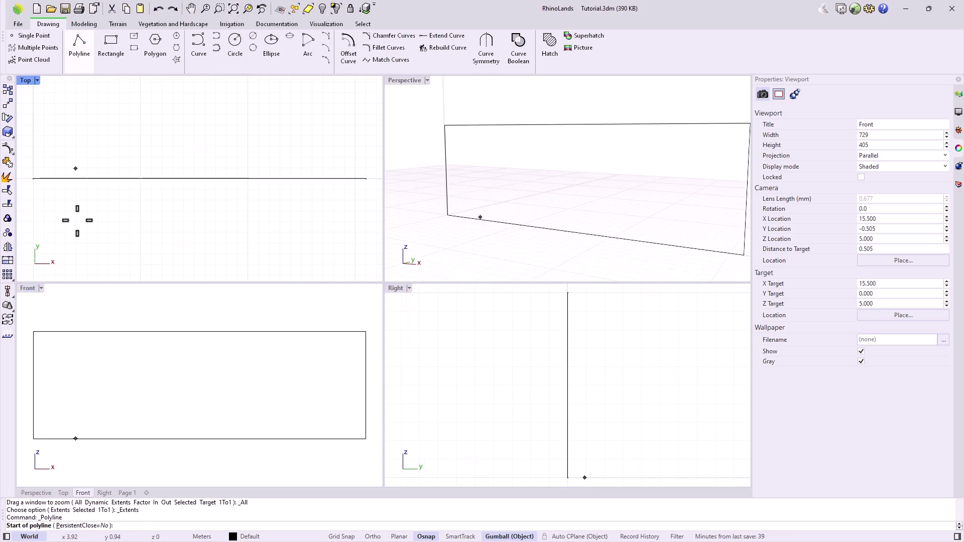
pyautogui.click(34, 437)
pyautogui.write('5')
pyautogui.press('Return')
pyautogui.click(30, 385)
pyautogui.press('Return')
# Step: Move the line 4 units right, then copy the posts along the wall into six
pyautogui.scroll(-3, 69, 442)
pyautogui.click(40, 415)
pyautogui.write('4')
pyautogui.press('Return')
pyautogui.click(59, 415)
pyautogui.write('5')
pyautogui.press('Return')
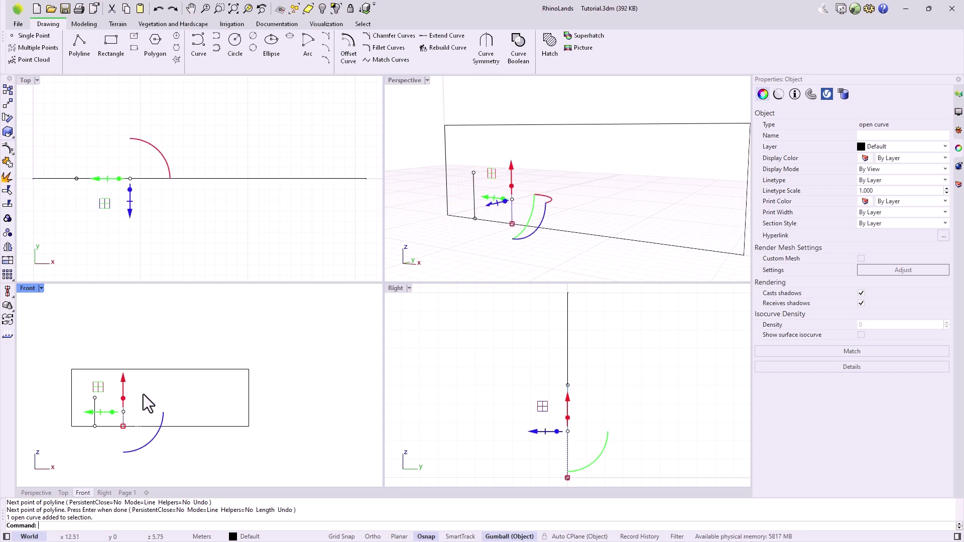
pyautogui.hotkey('ctrl', 'z')
pyautogui.hotkey('ctrl', 'z')
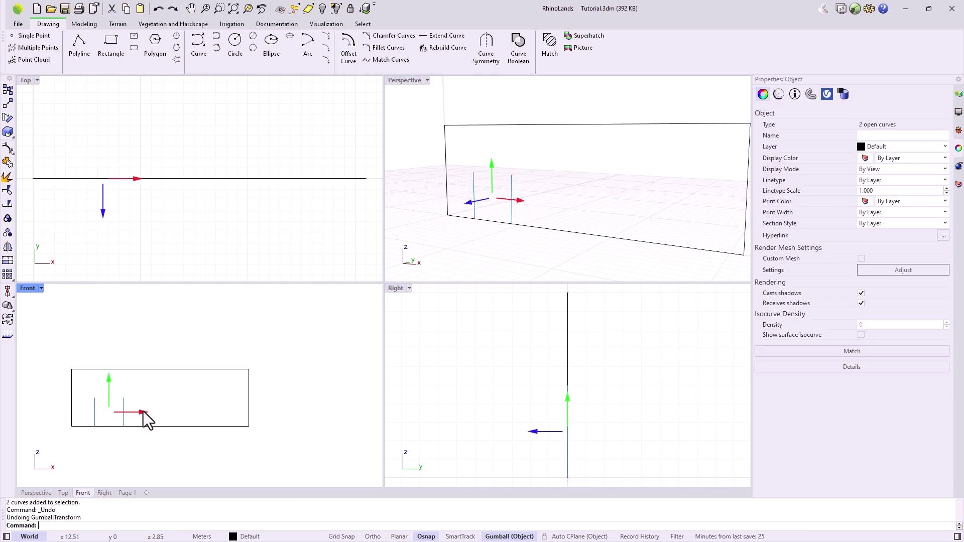
pyautogui.keyDown('alt'); pyautogui.moveTo(148, 419); pyautogui.dragTo(192, 415); pyautogui.keyUp('alt')
pyautogui.click(191, 414)
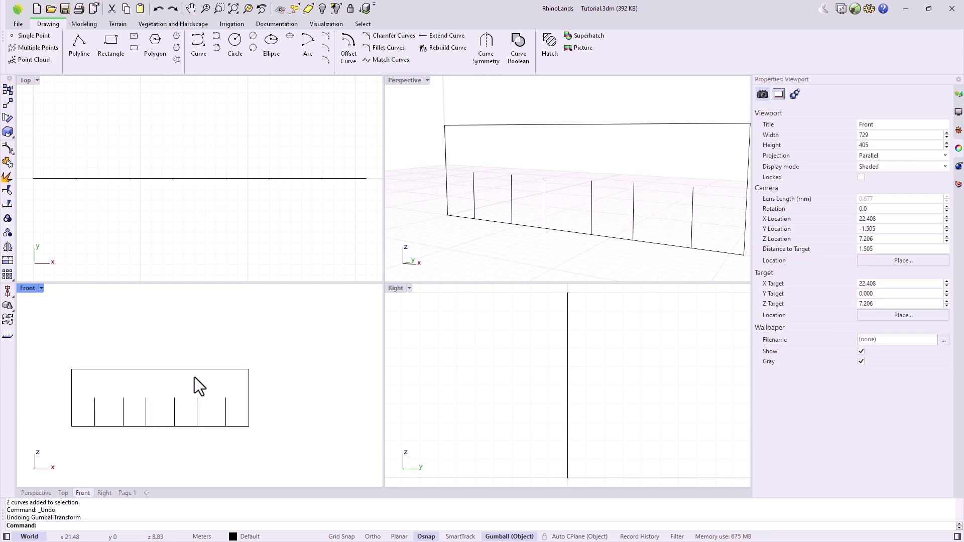
# Step: Turn on the Int object snap and cap the first pair of posts with a centre-point arc
pyautogui.click(309, 44)
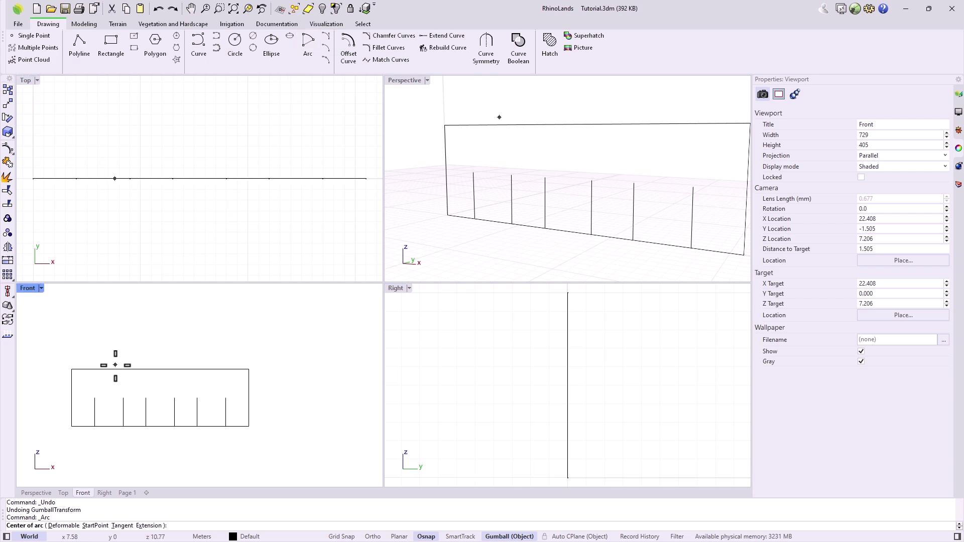
pyautogui.scroll(5, 94, 402)
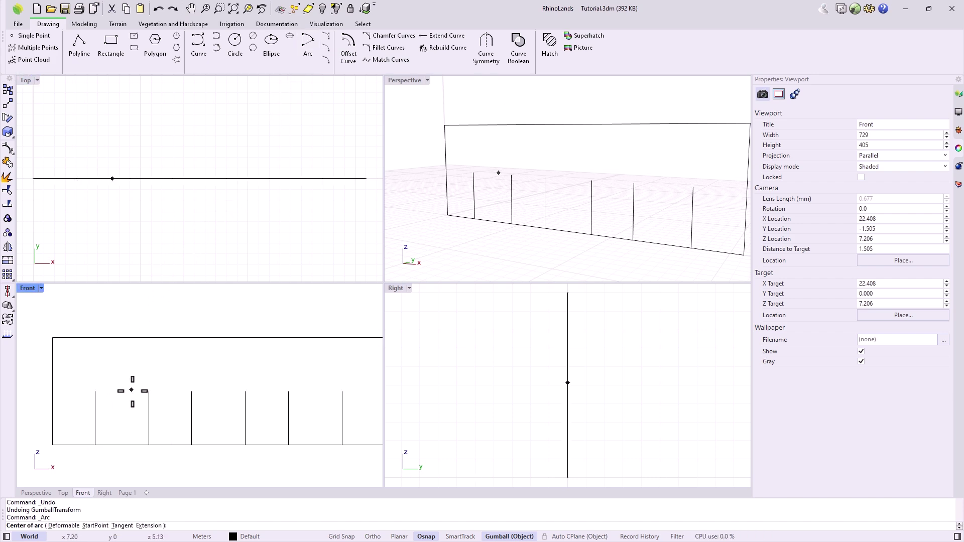
pyautogui.click(425, 537)
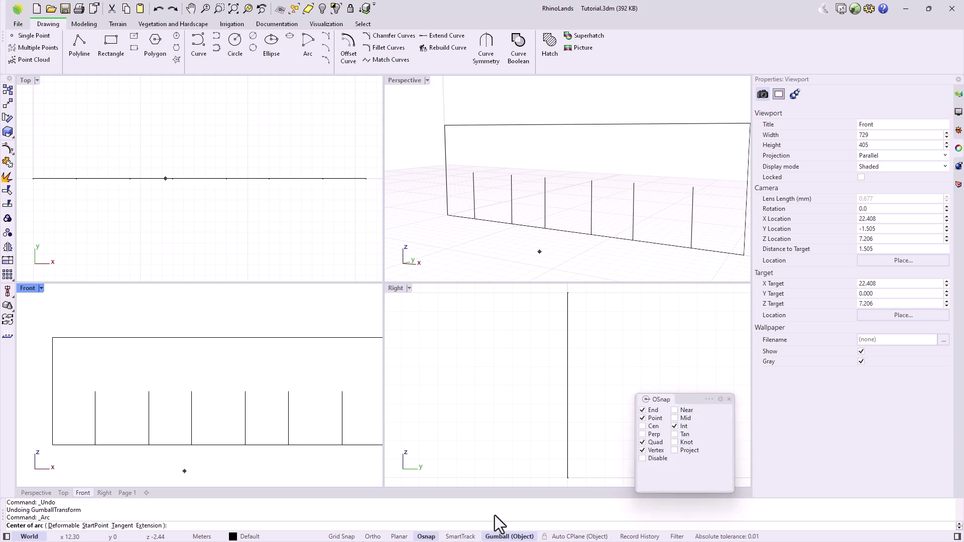
pyautogui.click(675, 426)
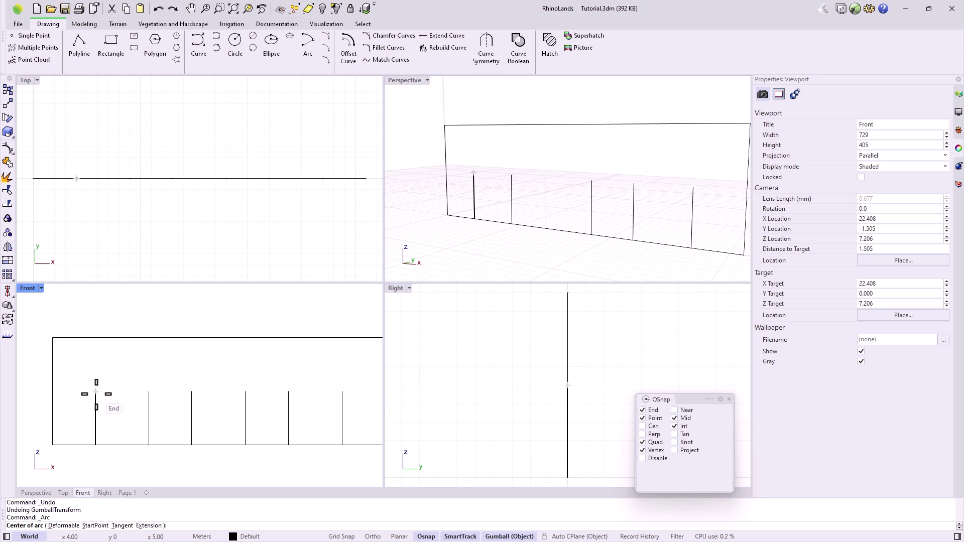
pyautogui.moveTo(96, 395)
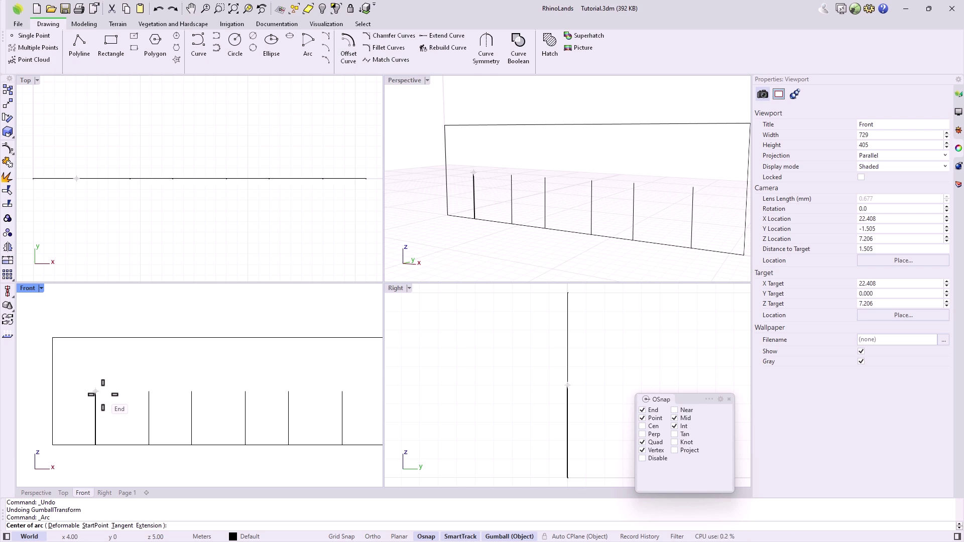
pyautogui.click(122, 392)
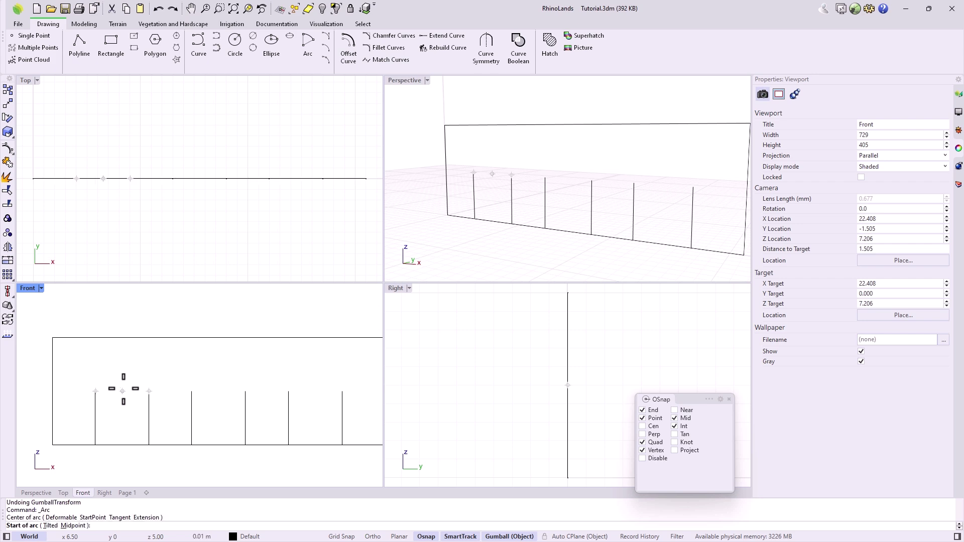
pyautogui.click(95, 391)
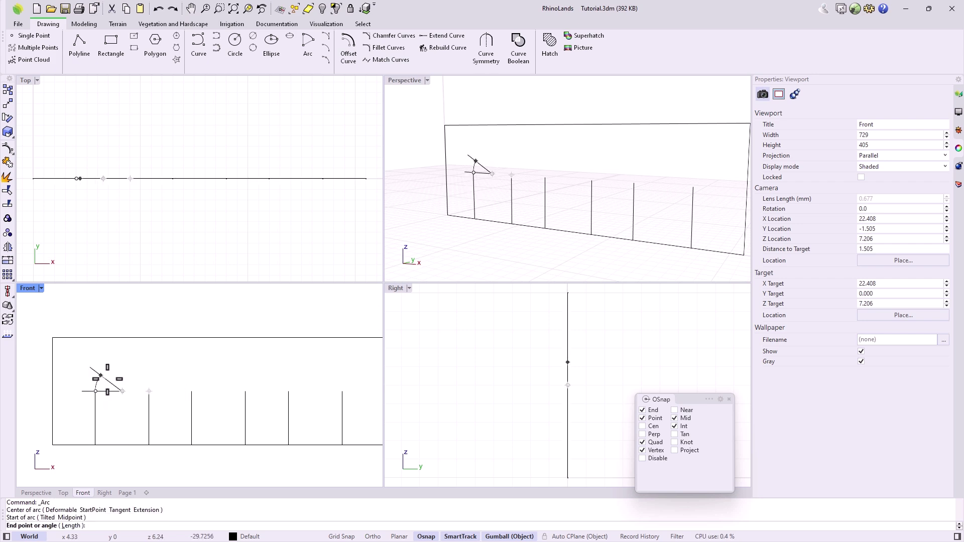
pyautogui.click(149, 391)
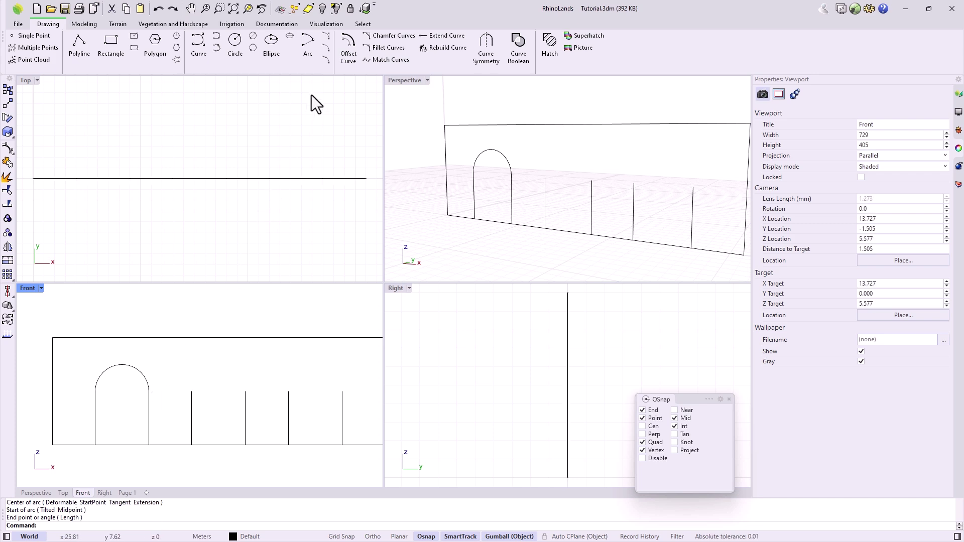
# Step: Cap the second and third post pairs with a start-end-direction arc and a three-point arc
pyautogui.click(327, 36)
pyautogui.click(193, 389)
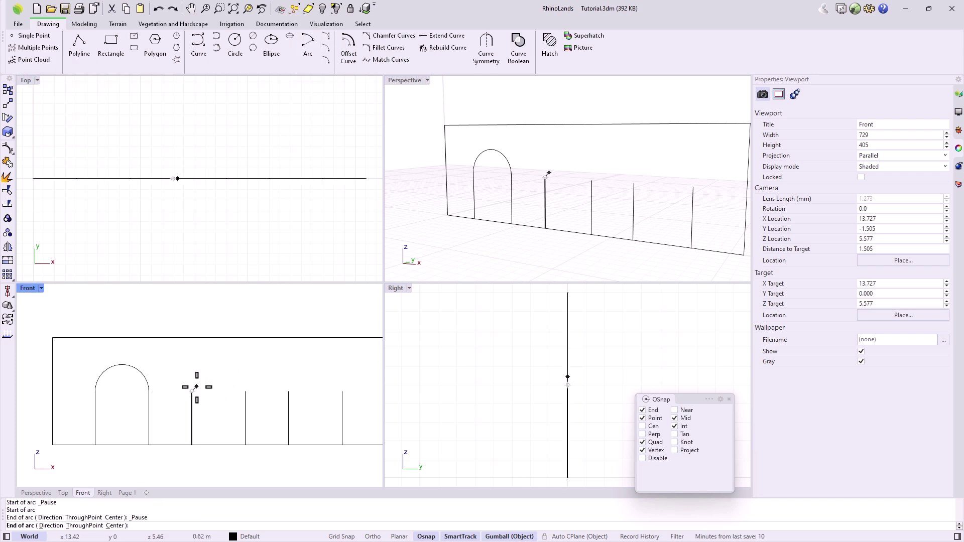
pyautogui.click(245, 390)
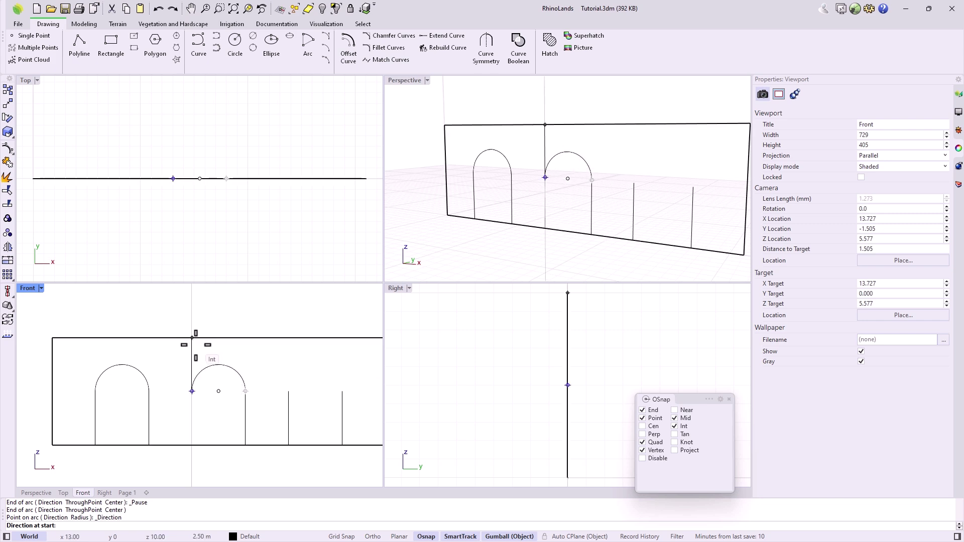
pyautogui.click(195, 344)
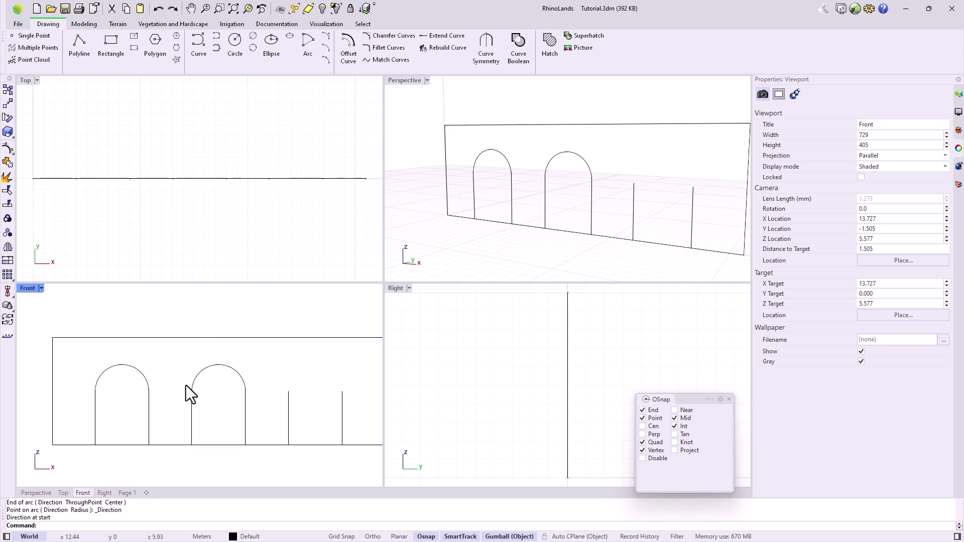
pyautogui.click(325, 59)
pyautogui.click(288, 390)
pyautogui.click(314, 365)
pyautogui.click(342, 390)
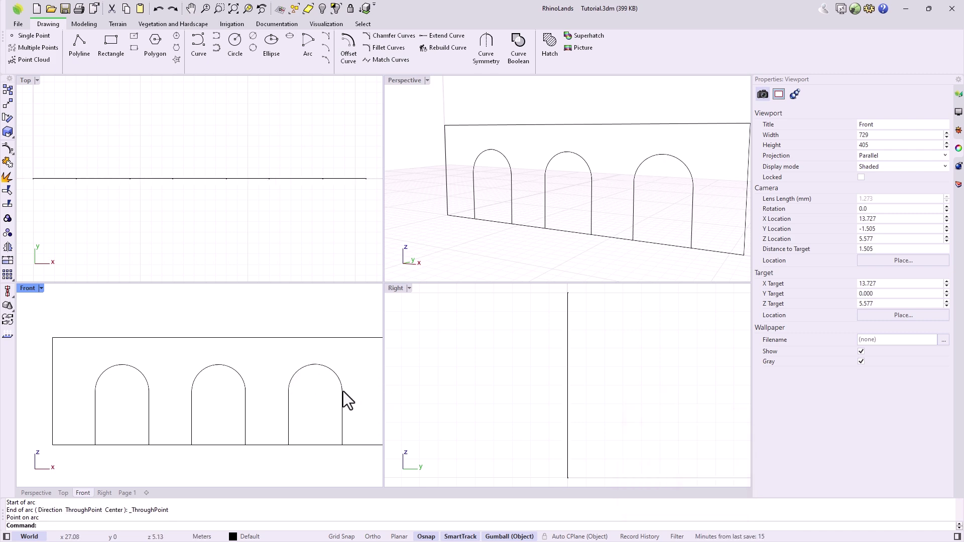
# Step: Maximize the Perspective view and draw a 31 by -21 ground rectangle from the wall's corner
pyautogui.doubleClick(402, 81)
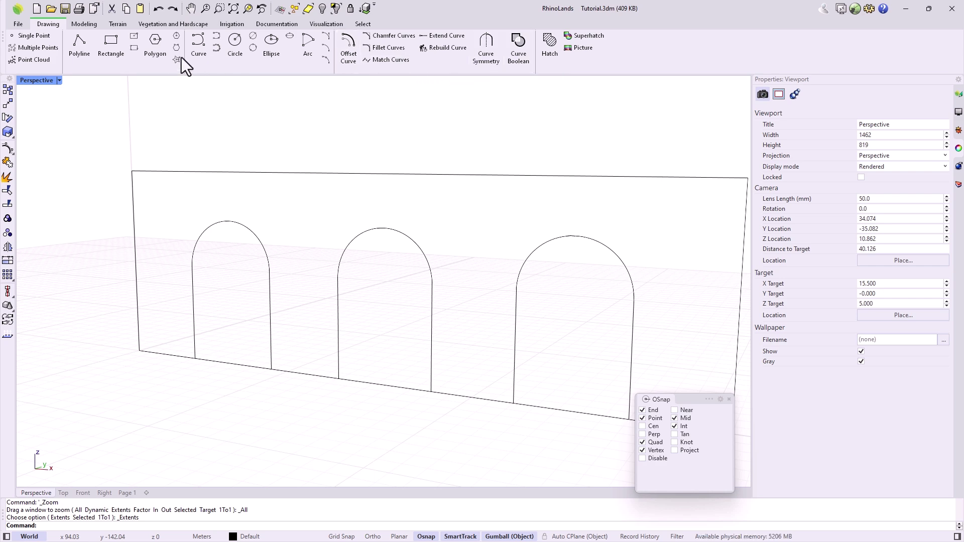
pyautogui.click(120, 49)
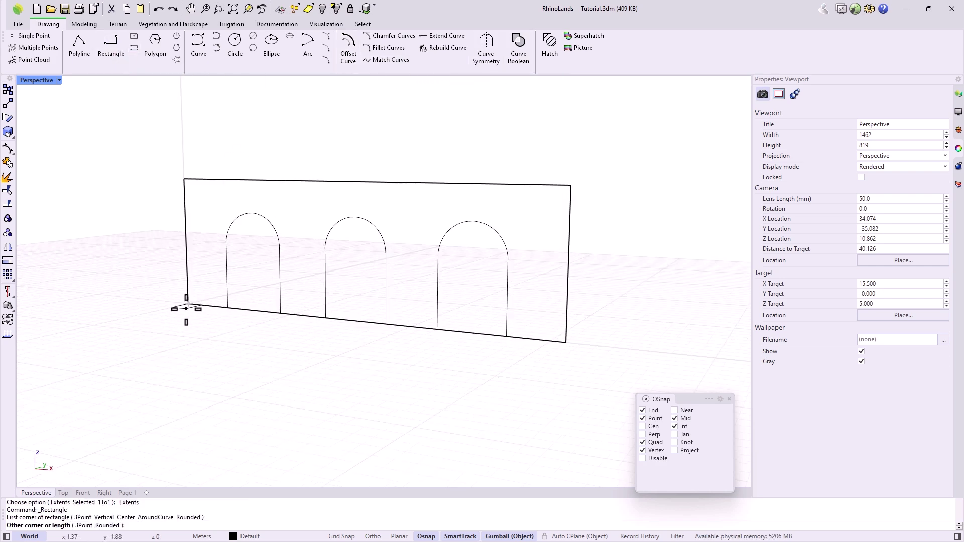
pyautogui.write('31')
pyautogui.press('Return')
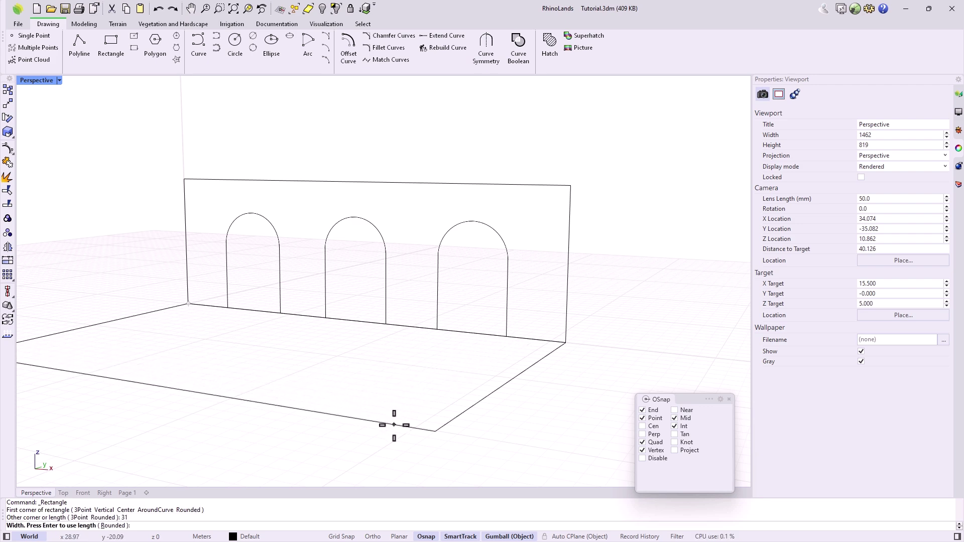
pyautogui.write('-21')
pyautogui.press('Return')
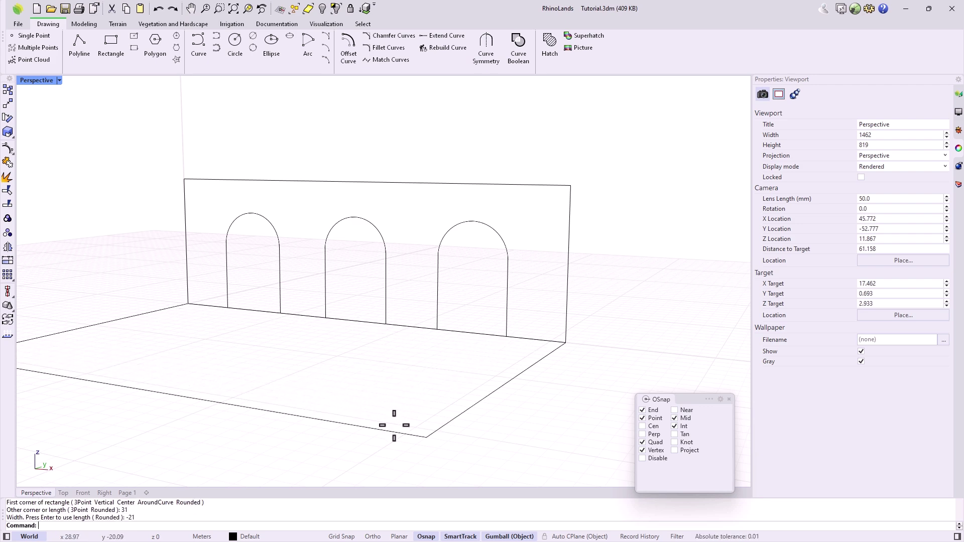
pyautogui.scroll(-3, 380, 376)
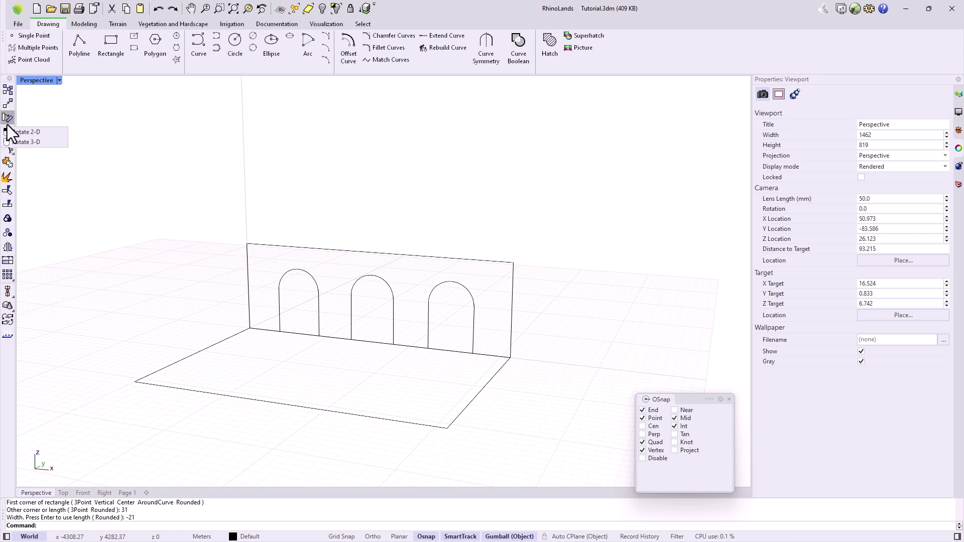
# Step: Draw a small 4 by 4 rectangle starting at the wall's corner
pyautogui.click(111, 46)
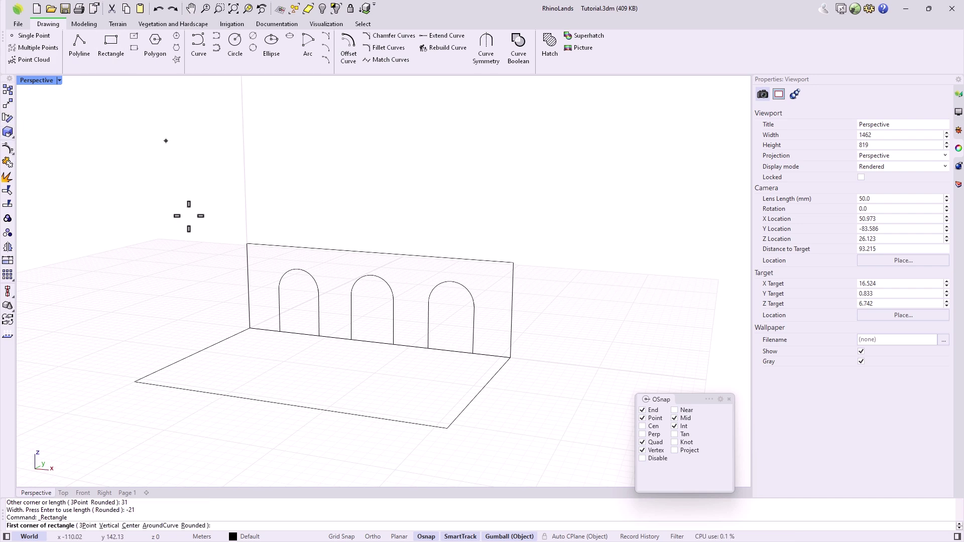
pyautogui.click(251, 331)
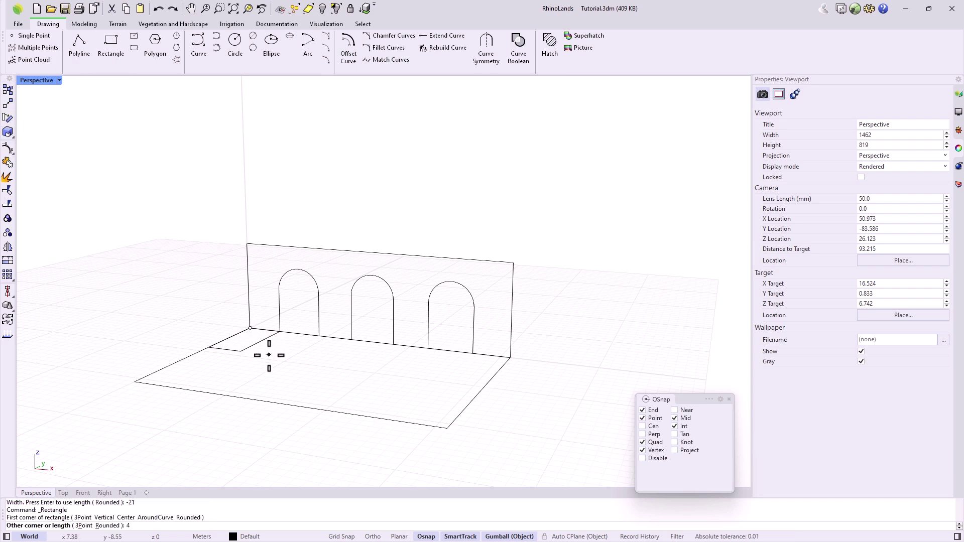
pyautogui.write('4')
pyautogui.press('Return')
pyautogui.write('-4')
pyautogui.press('Return')
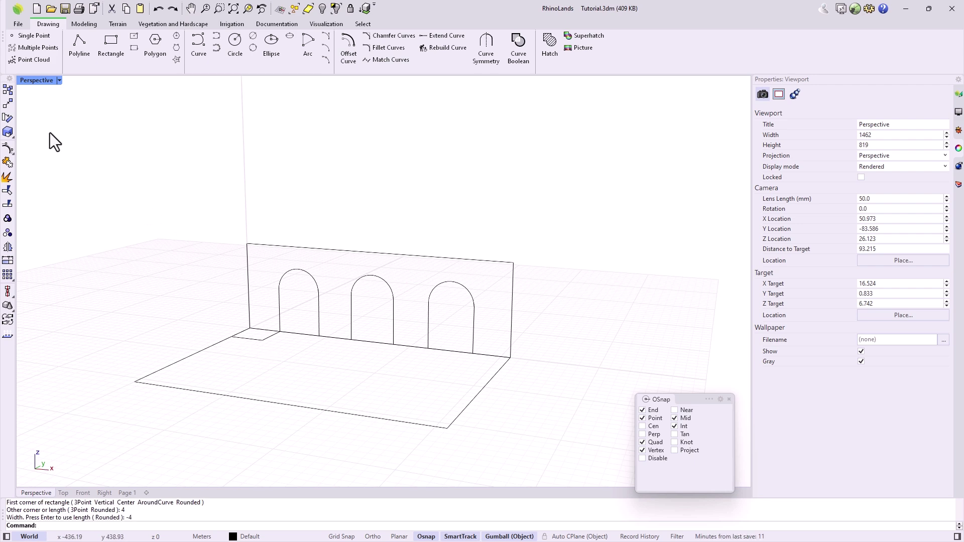
# Step: Move the small rectangle from its corner onto the ground plan in front of the arches
pyautogui.click(8, 116)
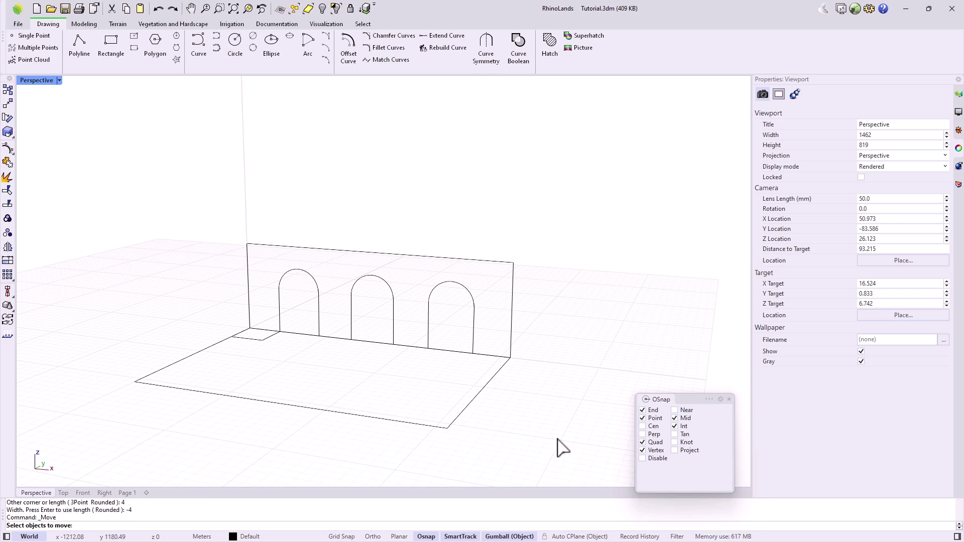
pyautogui.click(642, 426)
pyautogui.press('Escape')
pyautogui.click(260, 340)
pyautogui.press('Return')
pyautogui.scroll(3, 254, 342)
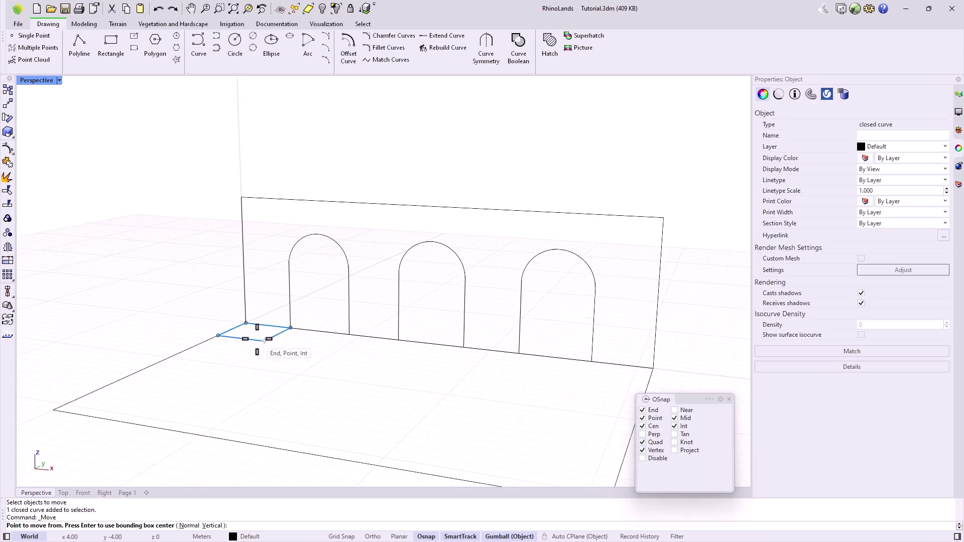
pyautogui.click(255, 333)
pyautogui.click(351, 396)
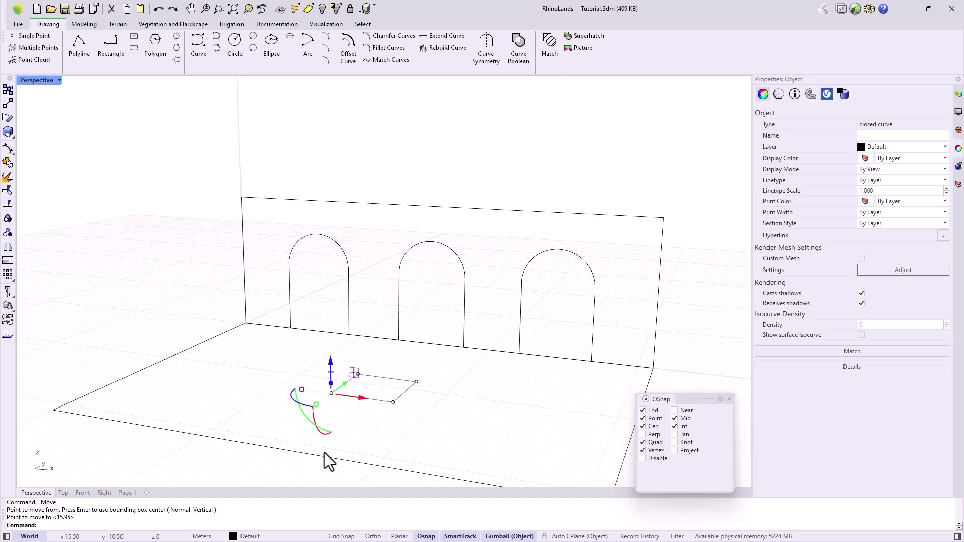
pyautogui.moveTo(365, 459); pyautogui.dragTo(387, 413, button='right')
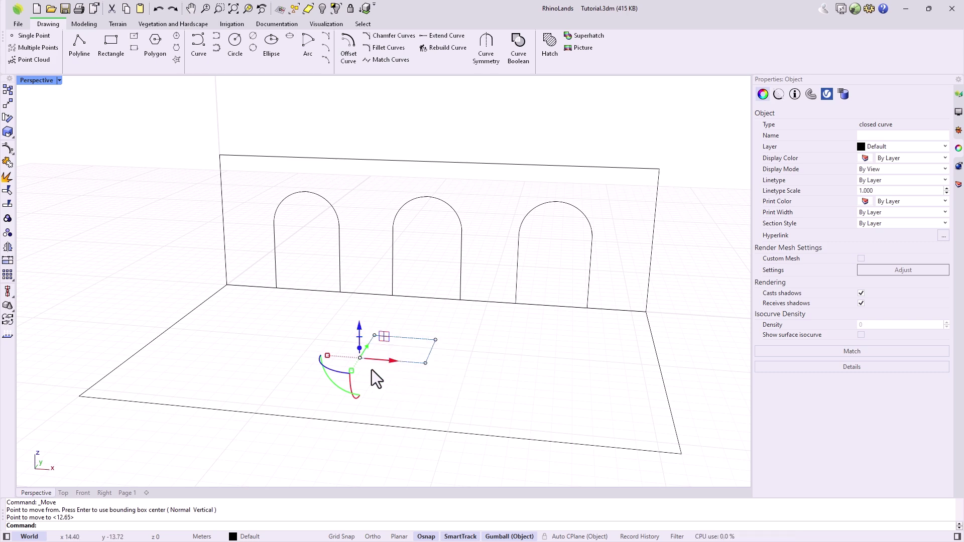
pyautogui.moveTo(396, 371); pyautogui.dragTo(493, 351)
pyautogui.press('Escape')
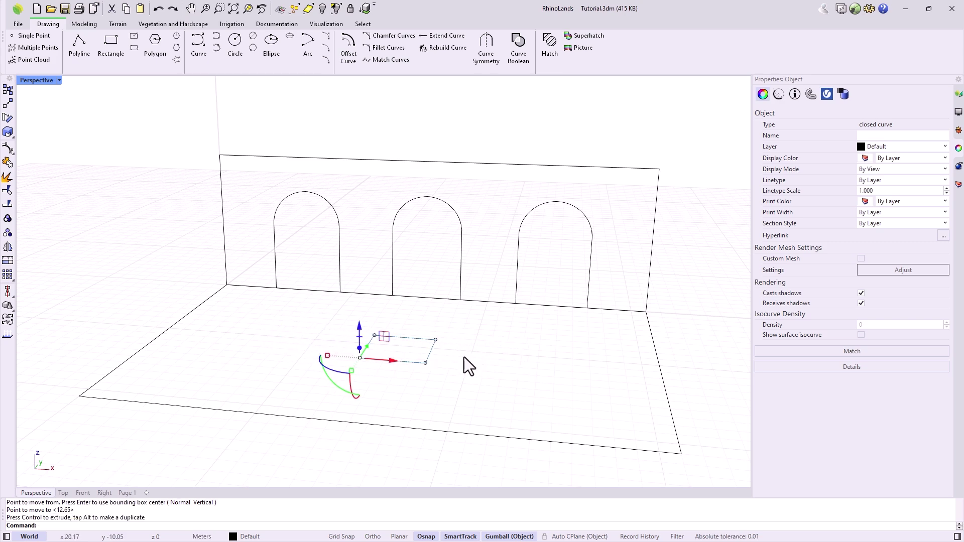
# Step: Place two copies of the rectangle, each 5 units further left along X
pyautogui.click(396, 372)
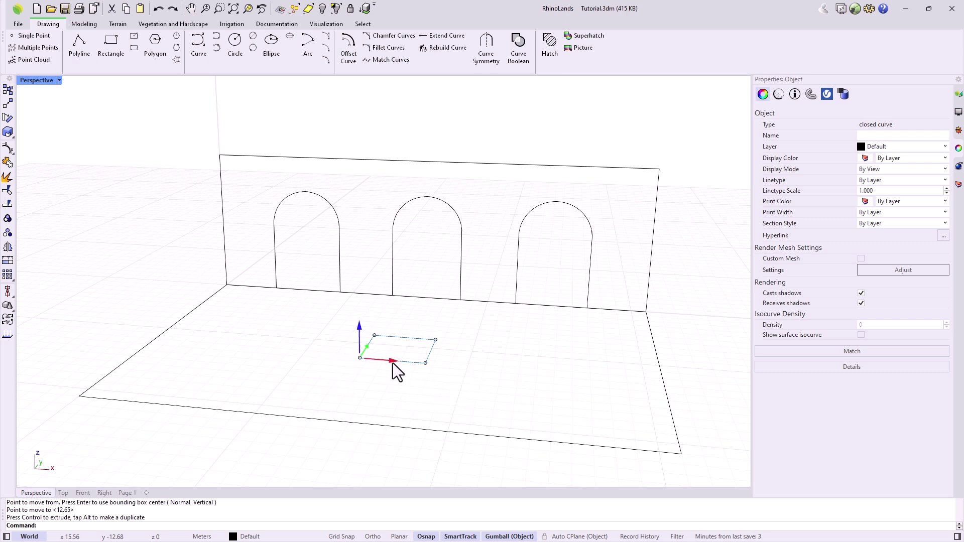
pyautogui.press('Return')
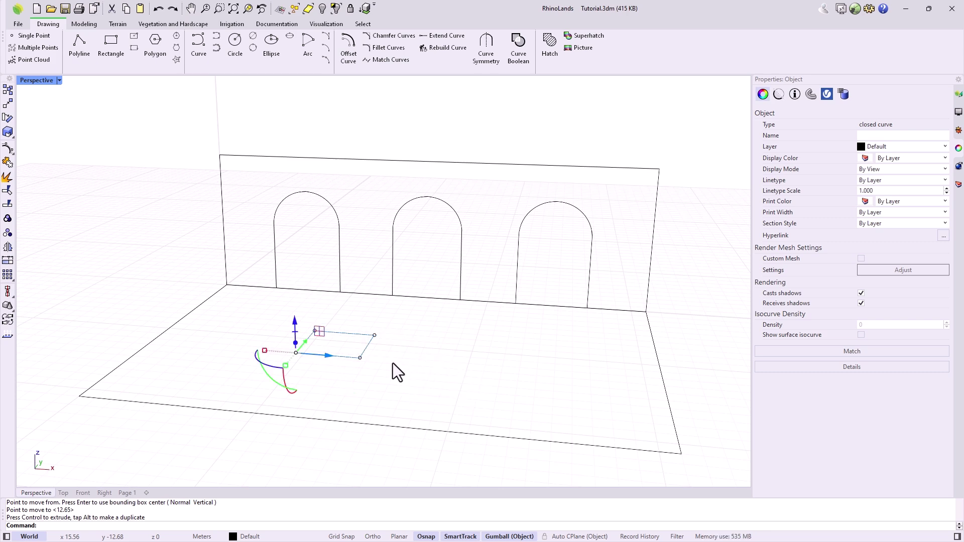
pyautogui.hotkey('ctrl', 'z')
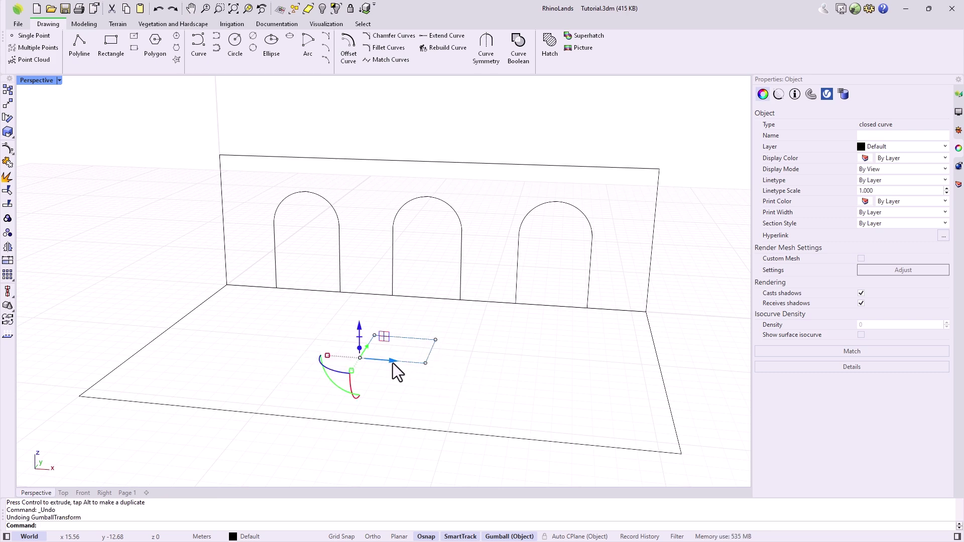
pyautogui.click(396, 371)
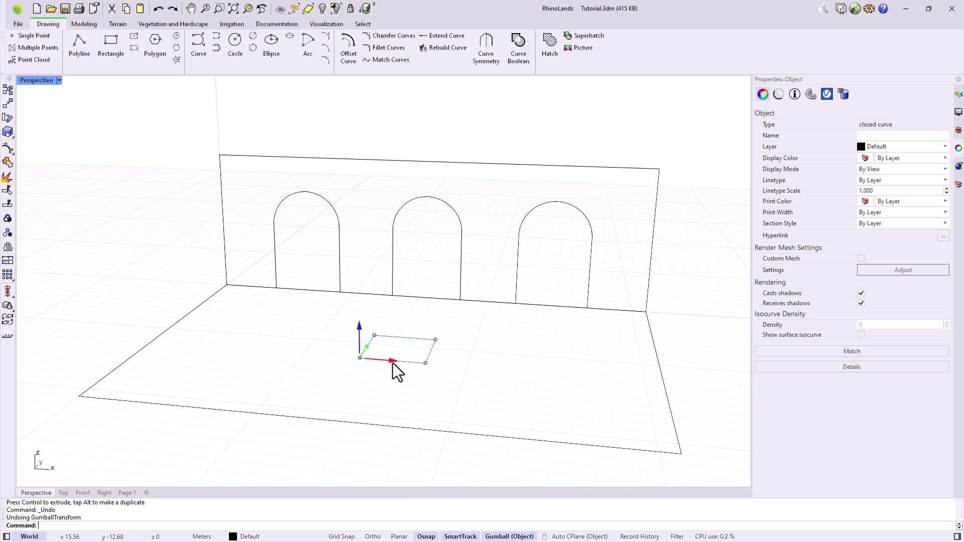
pyautogui.press('Return')
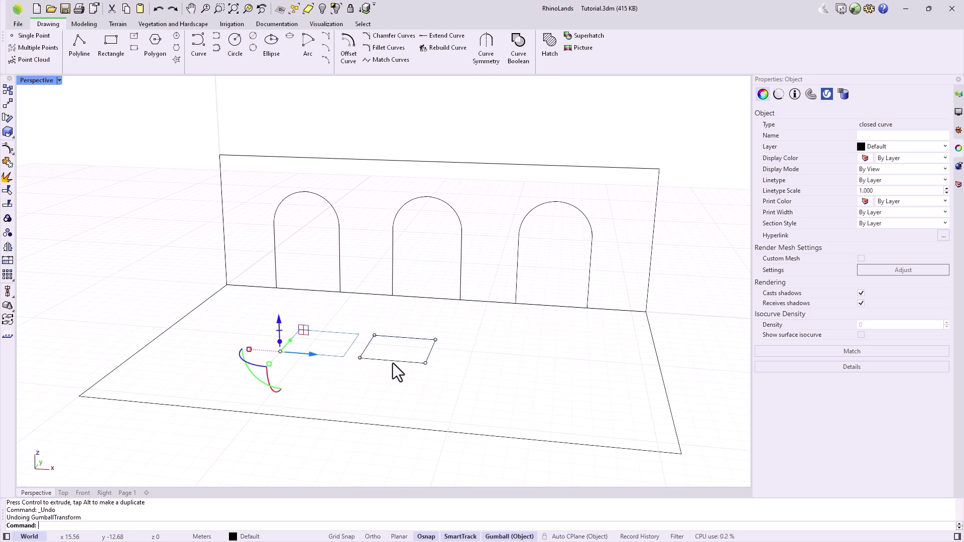
pyautogui.click(314, 358)
pyautogui.press('Return')
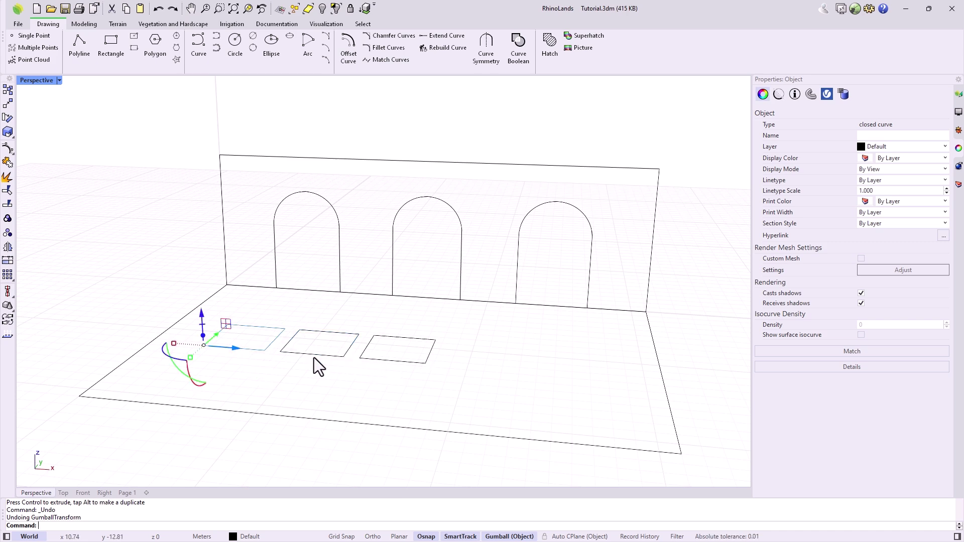
# Step: Test-rotate the rightmost rectangle and undo the rotation
pyautogui.click(374, 367)
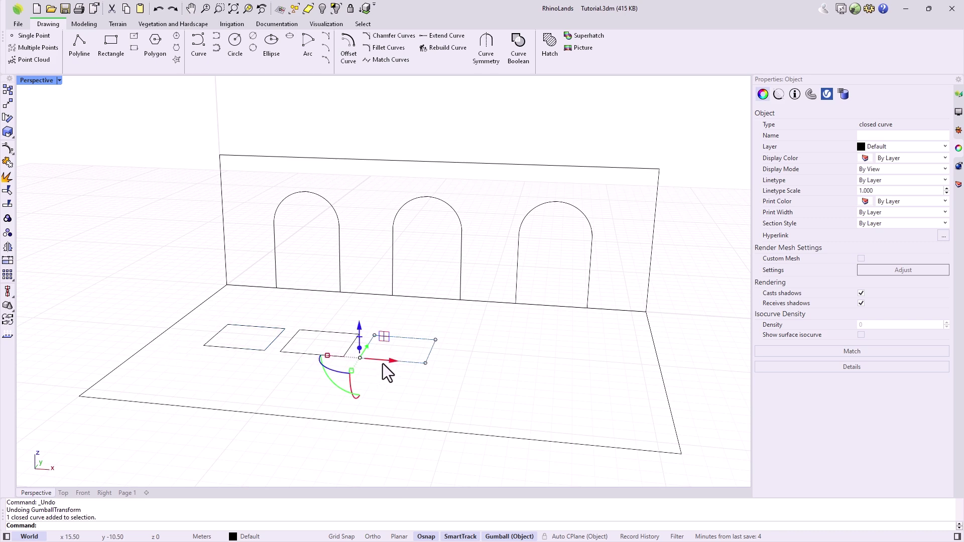
pyautogui.moveTo(326, 366); pyautogui.dragTo(338, 368)
pyautogui.hotkey('ctrl', 'z')
pyautogui.click(336, 372)
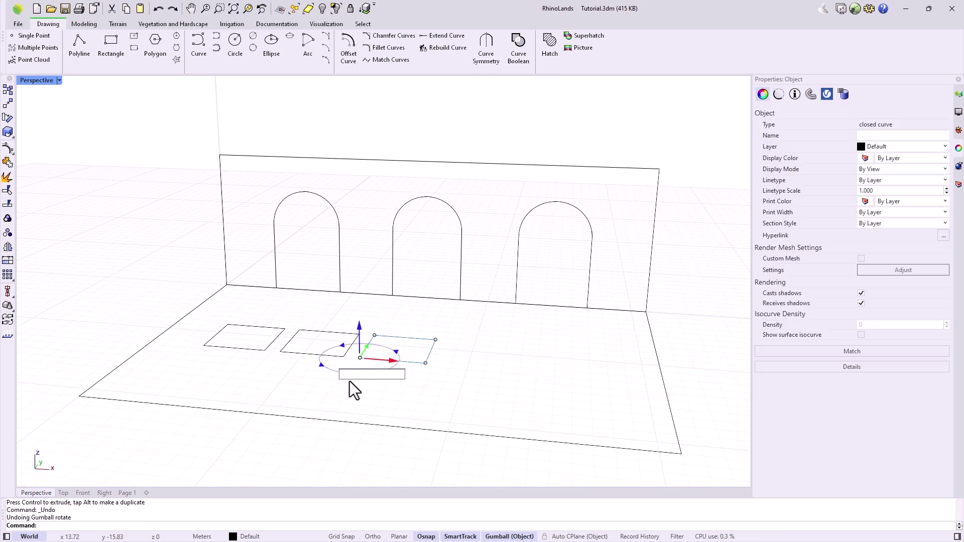
pyautogui.moveTo(347, 378); pyautogui.dragTo(353, 404)
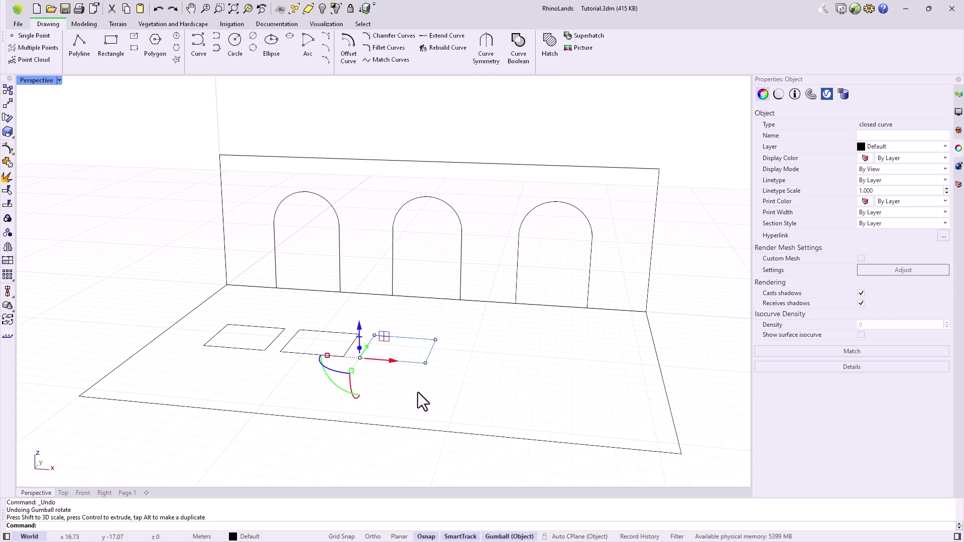
# Step: Draw a short two-point test polyline on the ground
pyautogui.press('Escape')
pyautogui.click(88, 53)
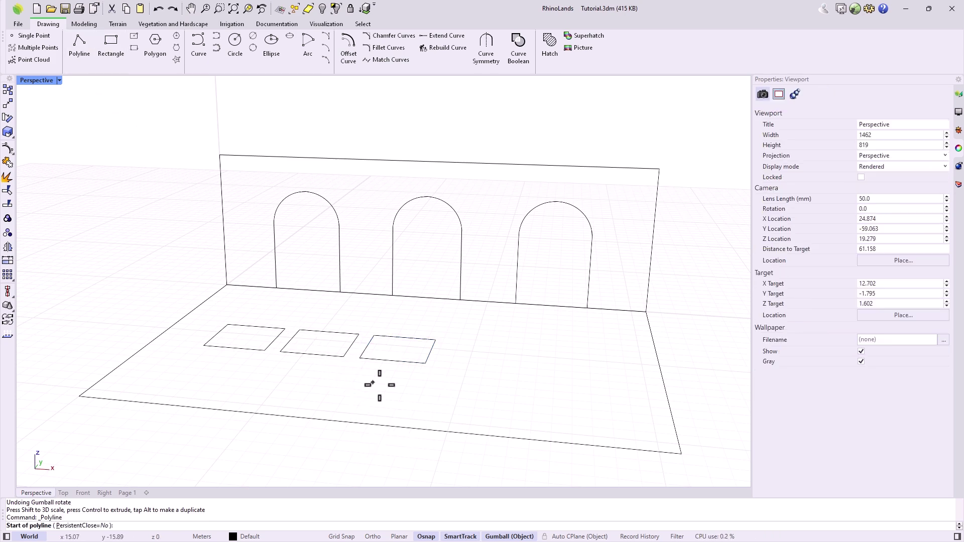
pyautogui.click(476, 370)
pyautogui.click(526, 345)
pyautogui.press('Return')
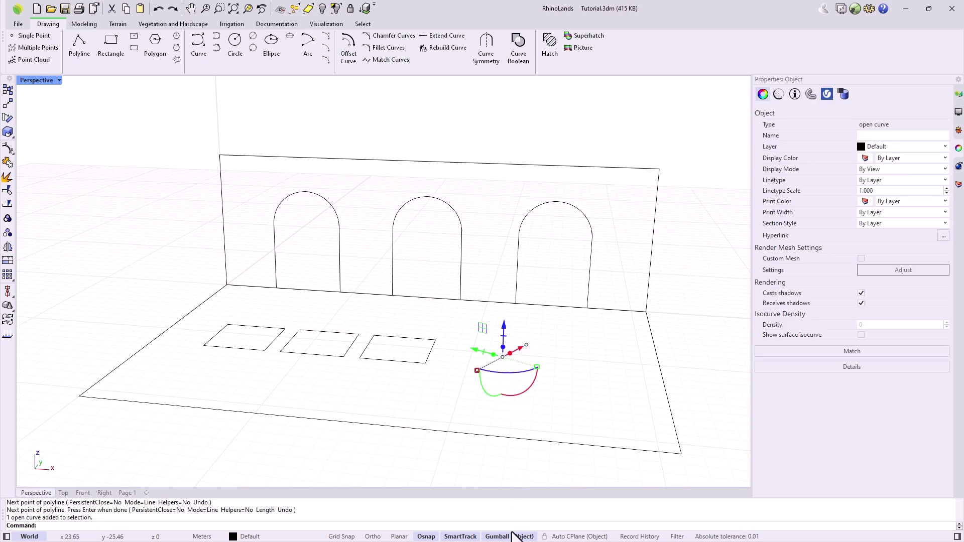
# Step: Align the gumball to World and delete the test line
pyautogui.rightClick(516, 536)
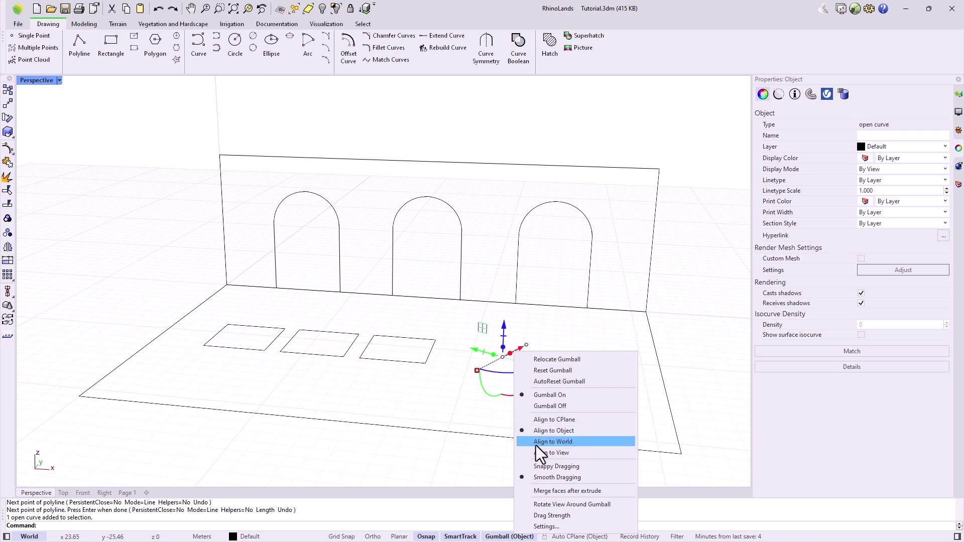
pyautogui.click(537, 444)
pyautogui.press('Delete')
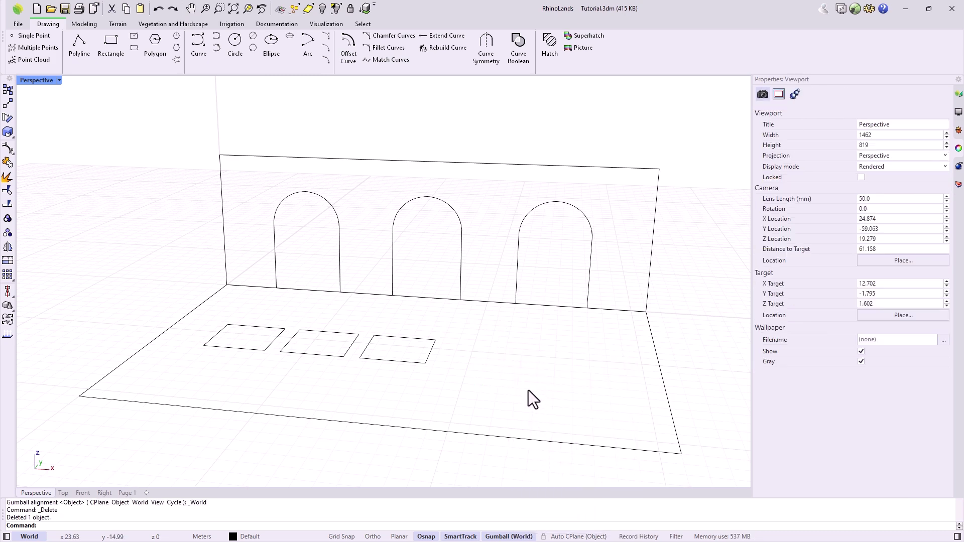
# Step: Join the first arch's left leg, top arc and right leg into one curve
pyautogui.click(275, 253)
pyautogui.click(332, 204)
pyautogui.click(340, 253)
pyautogui.moveTo(375, 187); pyautogui.dragTo(258, 269)
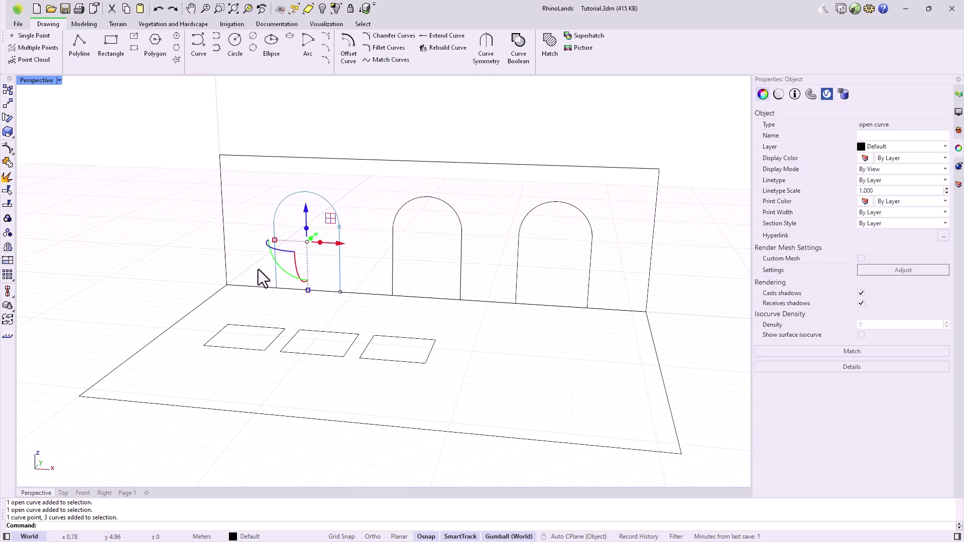
pyautogui.click(8, 163)
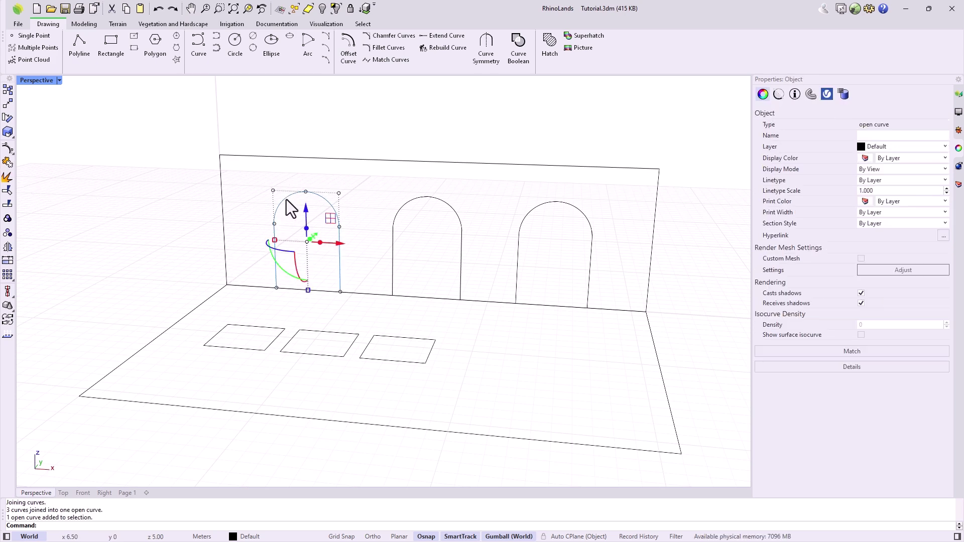
pyautogui.keyDown('shift'); pyautogui.click(348, 159); pyautogui.keyUp('shift')
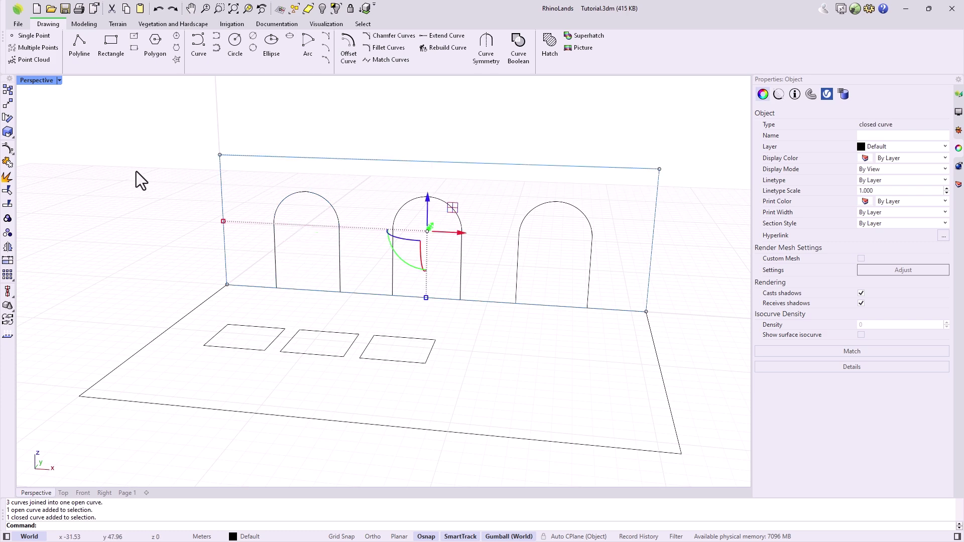
# Step: Explode the wall outline into separate edges and lower its top edge slightly
pyautogui.click(8, 177)
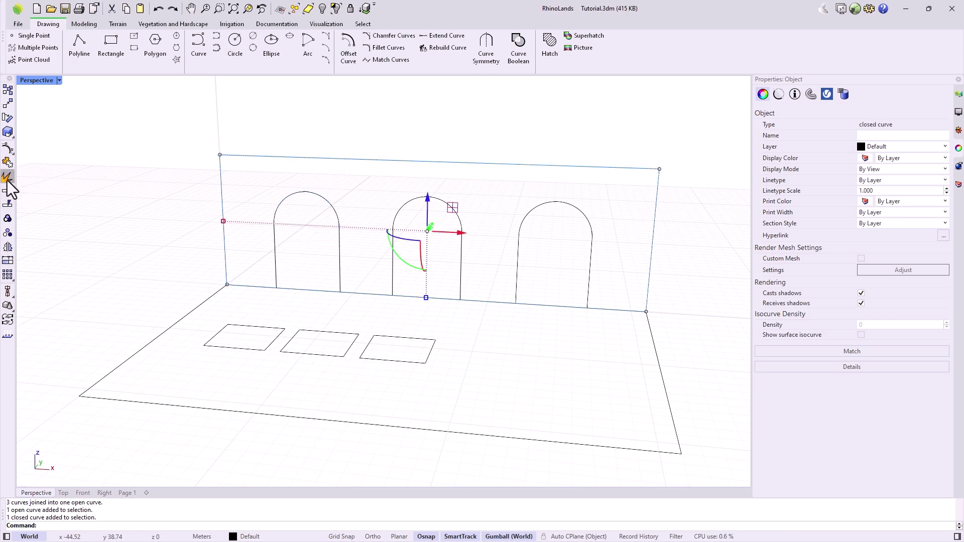
pyautogui.click(293, 175)
pyautogui.click(296, 159)
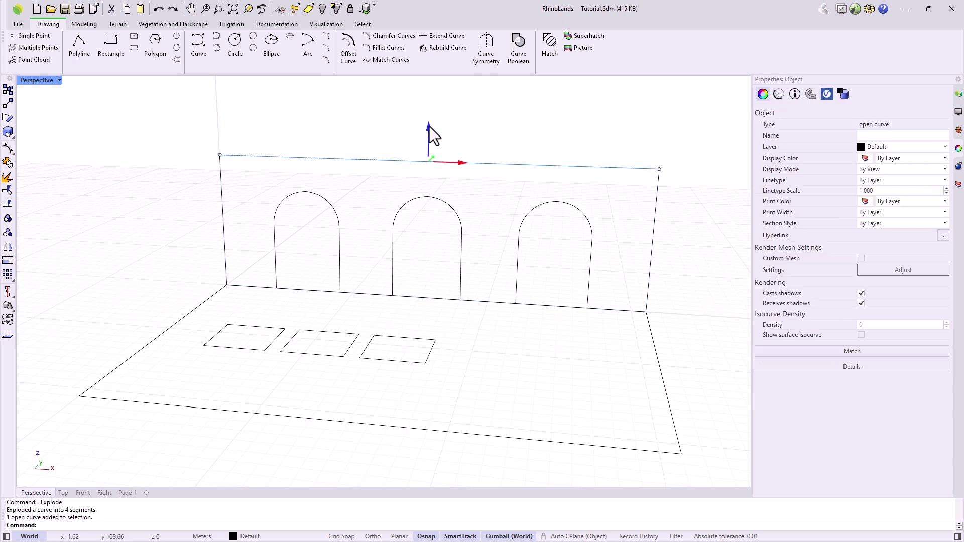
pyautogui.moveTo(428, 128); pyautogui.dragTo(386, 138)
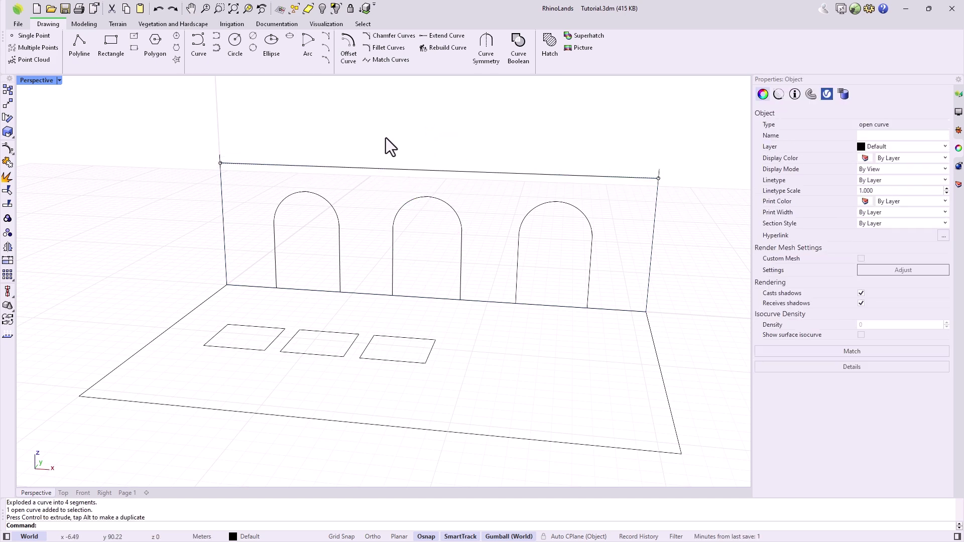
pyautogui.click(389, 145)
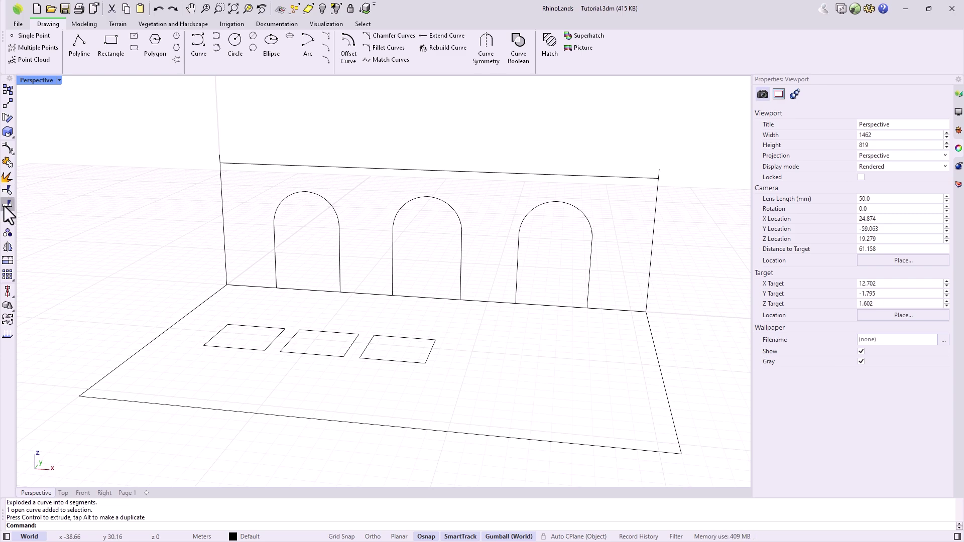
# Step: Move the top edge toward the viewer and switch to the four-viewport layout
pyautogui.click(346, 171)
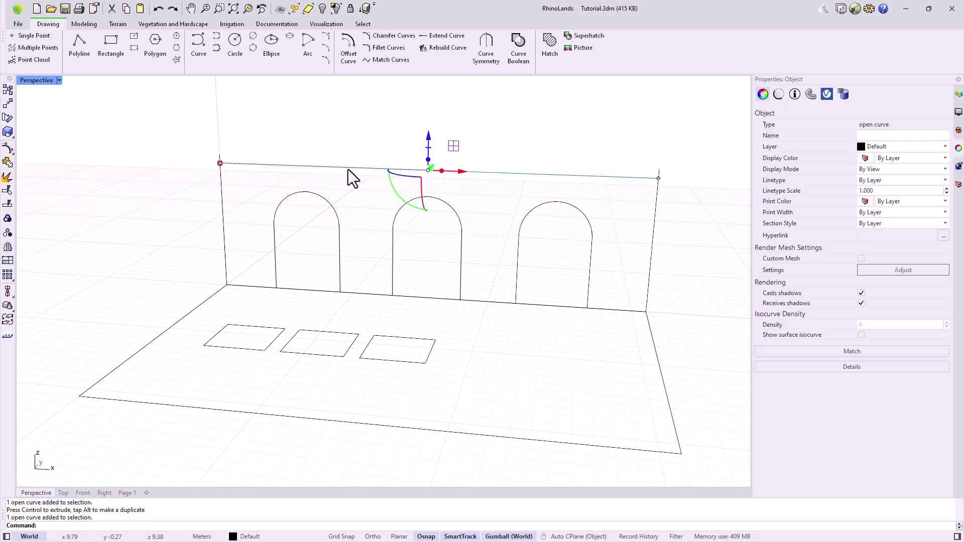
pyautogui.moveTo(348, 172); pyautogui.dragTo(459, 177, button='right')
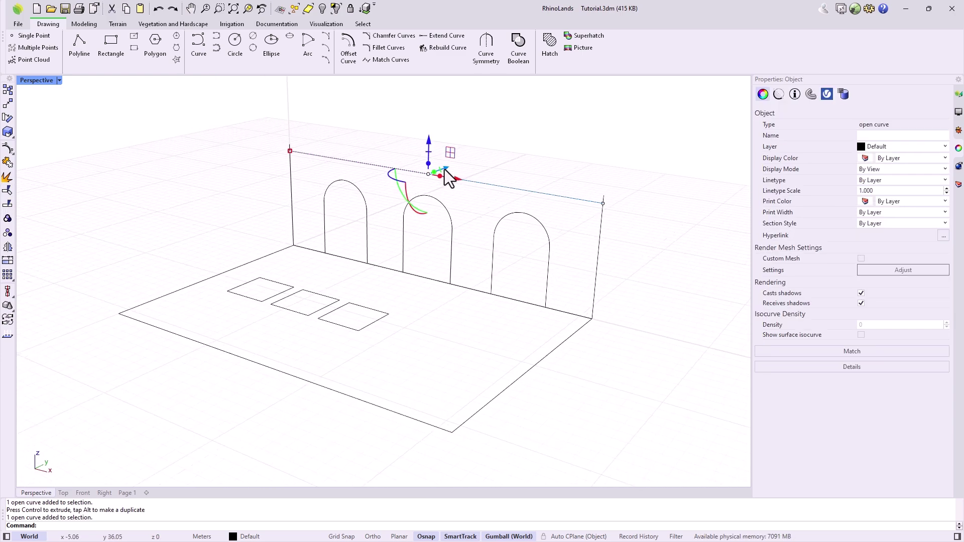
pyautogui.moveTo(448, 177); pyautogui.dragTo(209, 180)
pyautogui.click(180, 137)
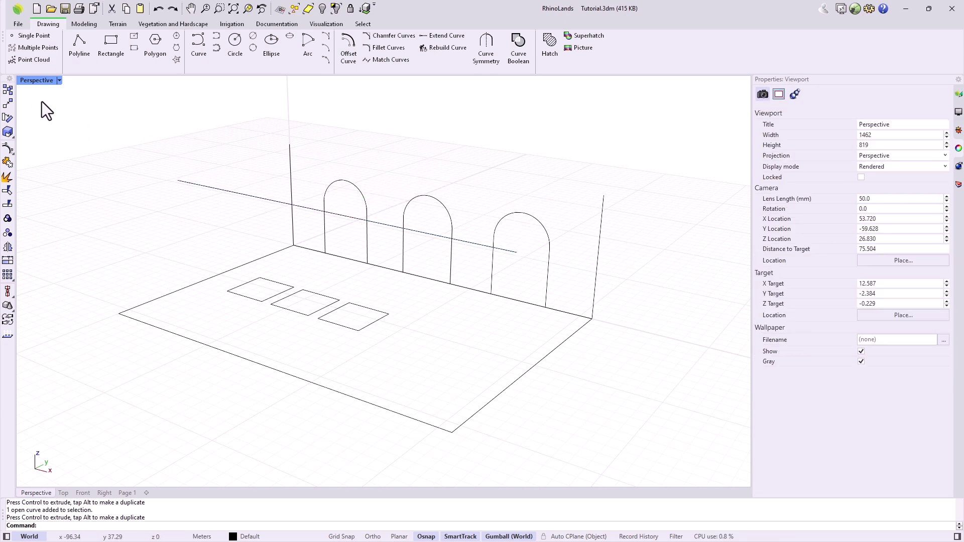
pyautogui.doubleClick(37, 81)
pyautogui.scroll(-2, 86, 382)
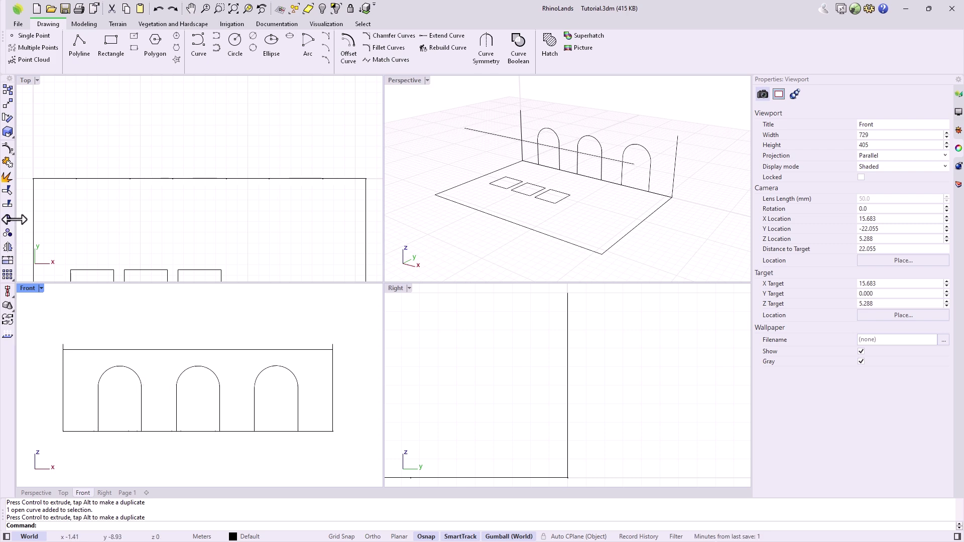
# Step: Trim both vertical stubs above the wall's top horizontal line
pyautogui.click(10, 191)
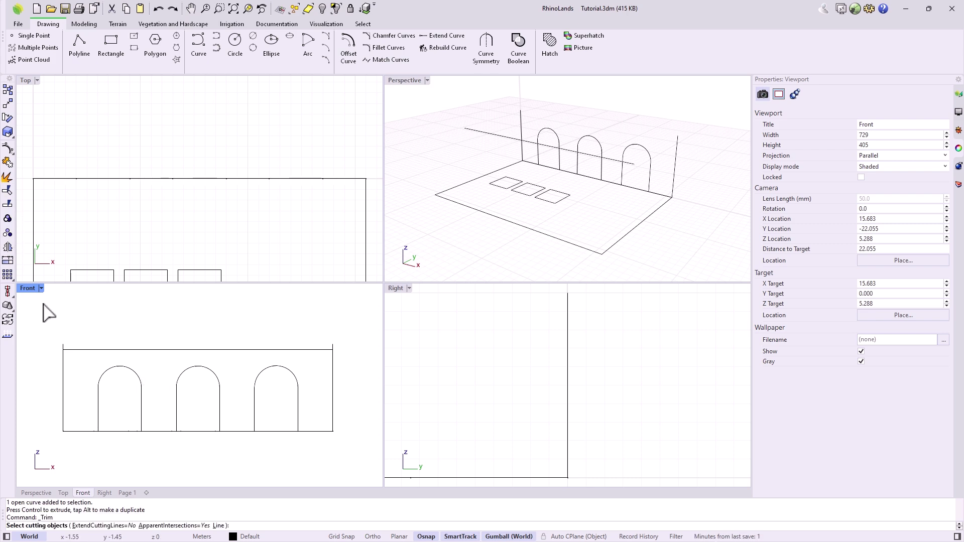
pyautogui.click(74, 349)
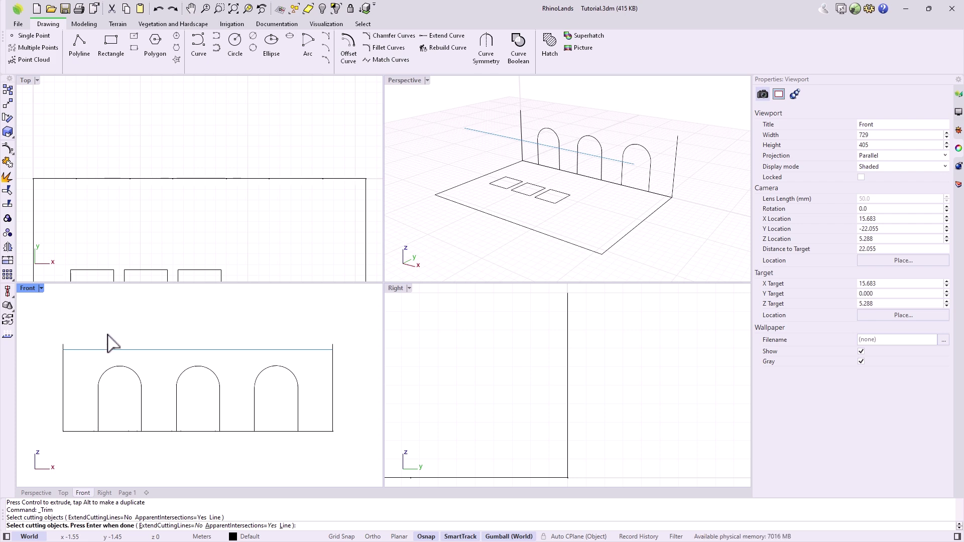
pyautogui.press('Return')
pyautogui.click(63, 346)
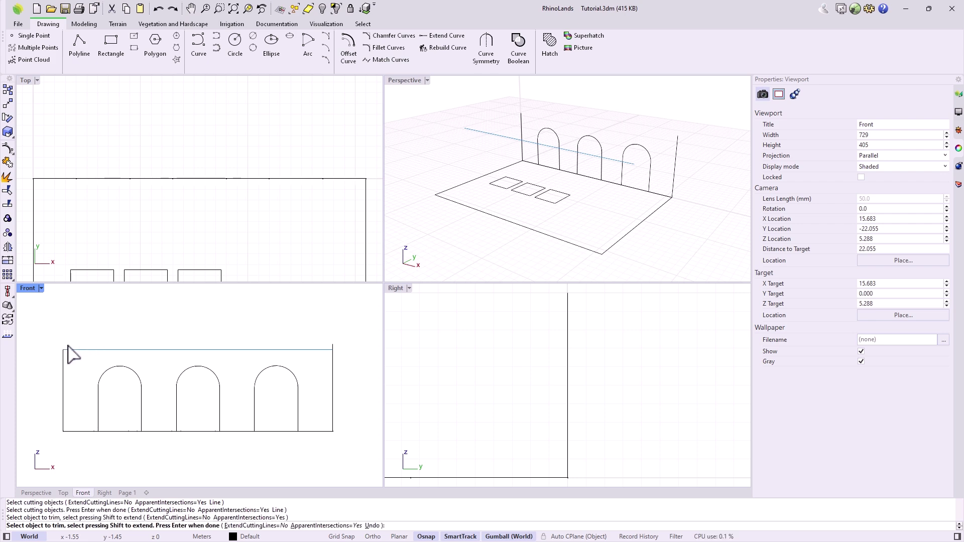
pyautogui.click(334, 346)
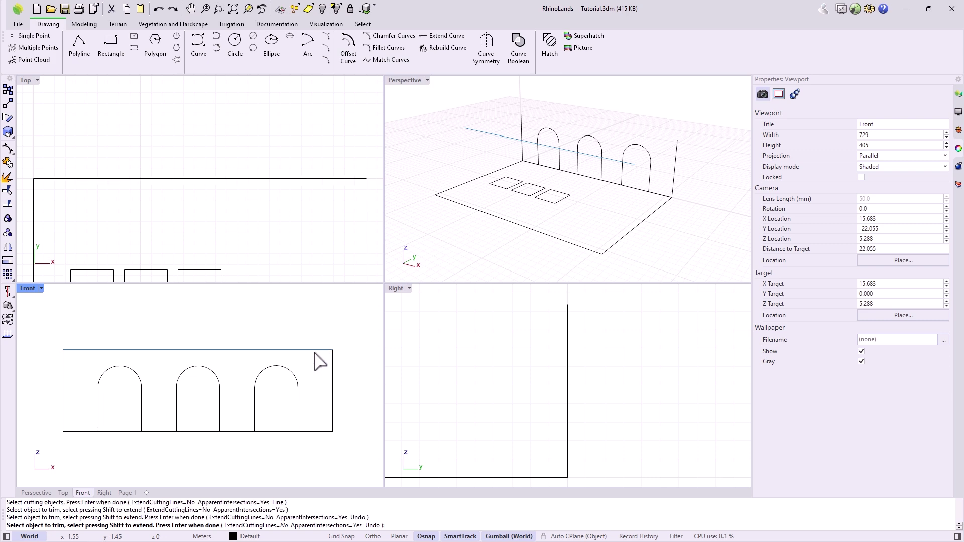
pyautogui.press('Return')
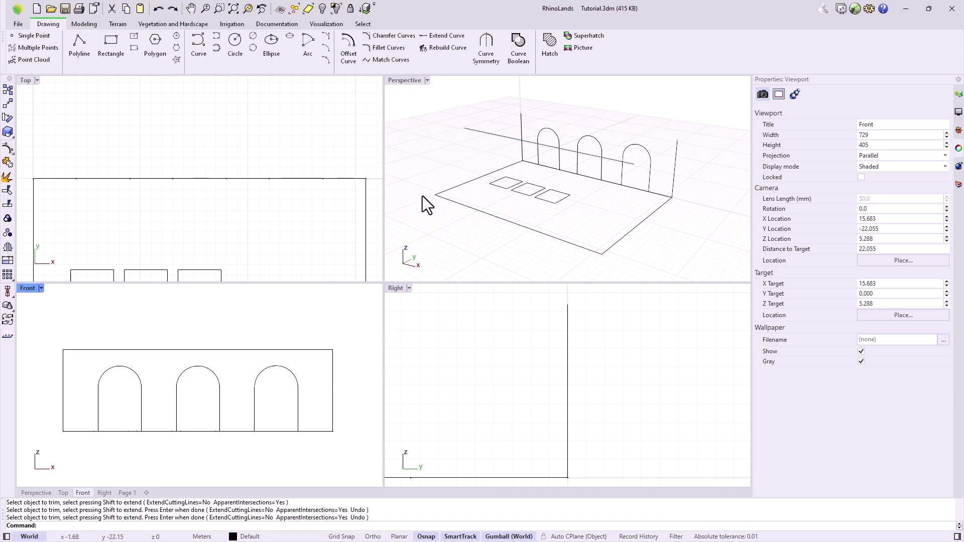
# Step: Move the top line from its endpoint onto the top corner of the wall
pyautogui.click(490, 134)
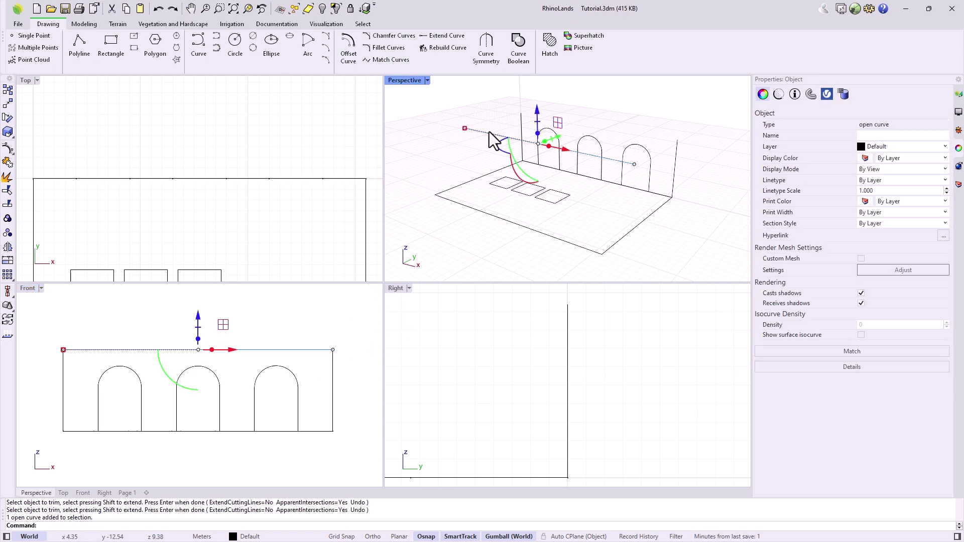
pyautogui.write('Move')
pyautogui.press('Return')
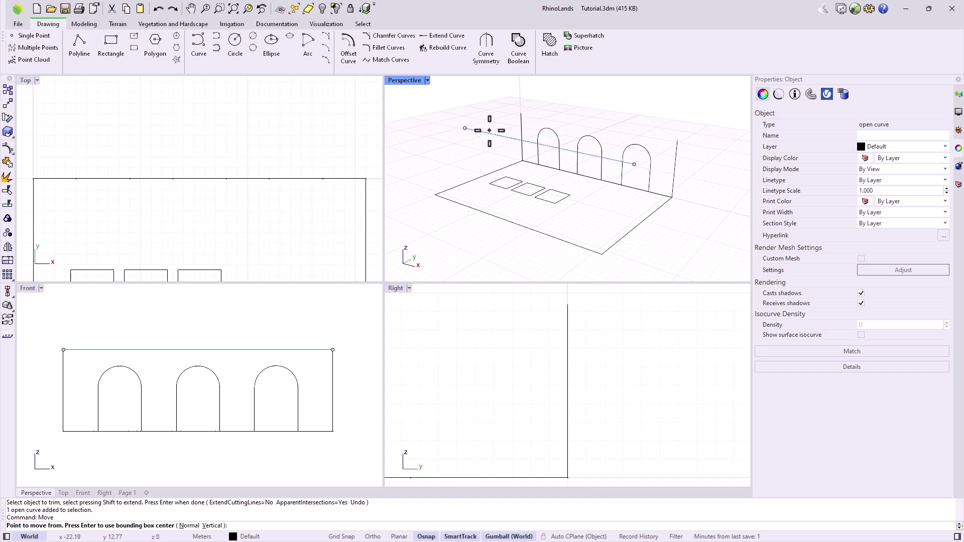
pyautogui.click(465, 128)
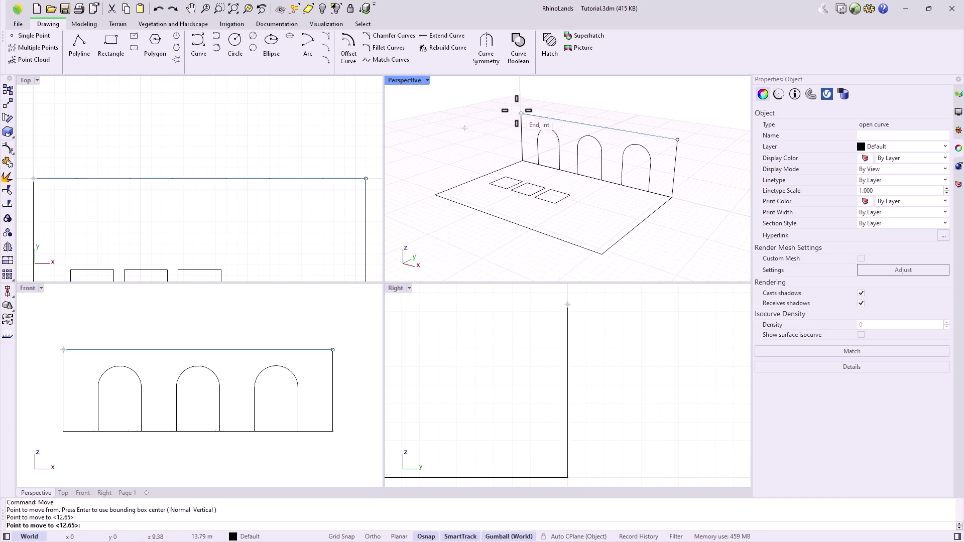
pyautogui.click(521, 116)
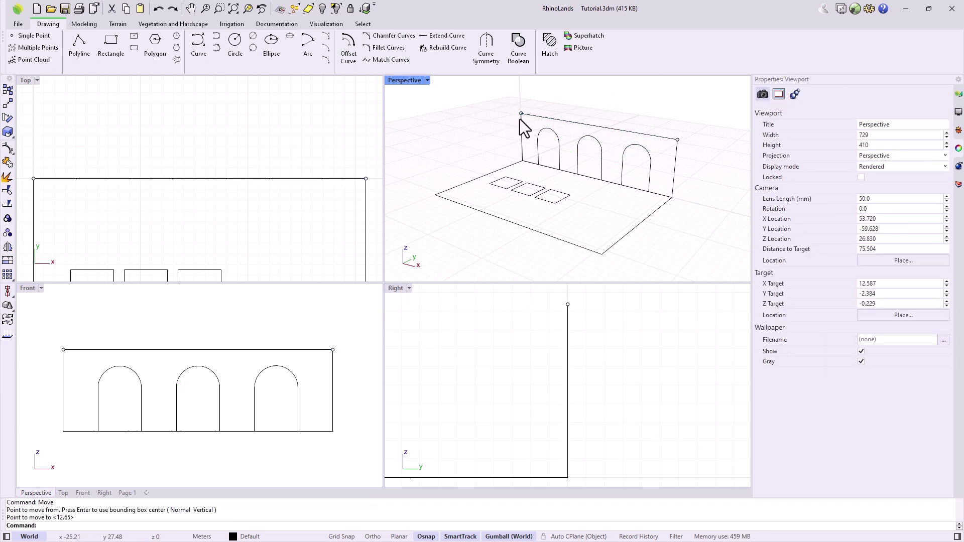
# Step: Maximize the Perspective view and group the two left ground rectangles
pyautogui.doubleClick(409, 84)
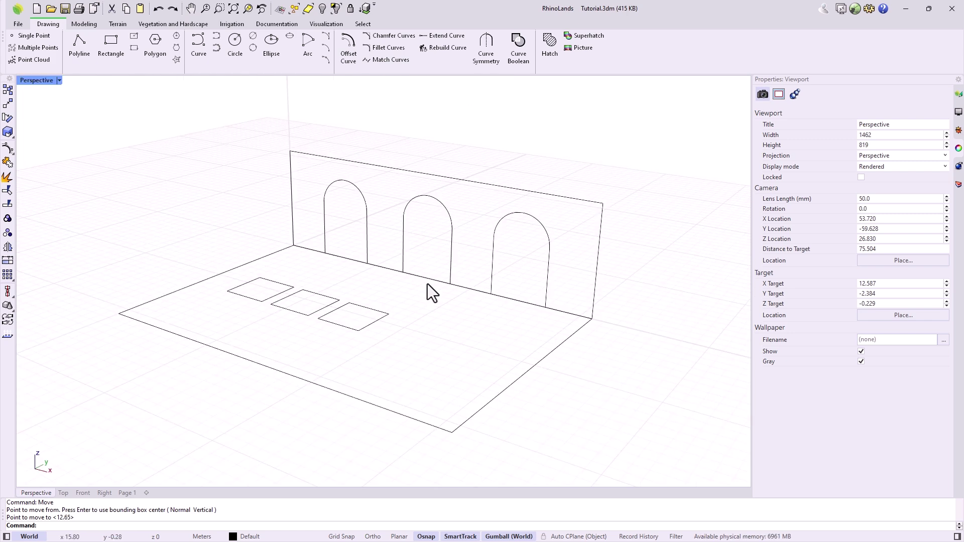
pyautogui.moveTo(313, 395); pyautogui.dragTo(331, 389, button='right')
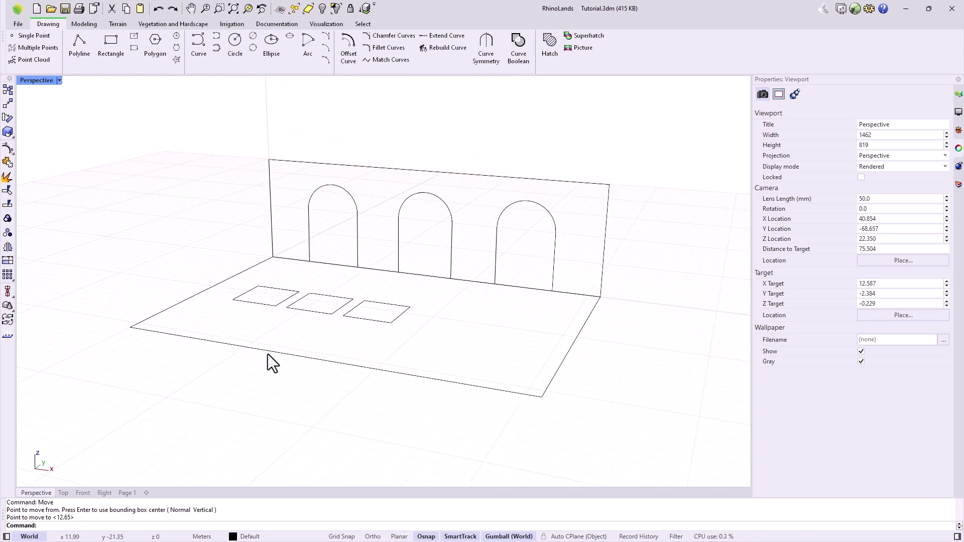
pyautogui.click(7, 219)
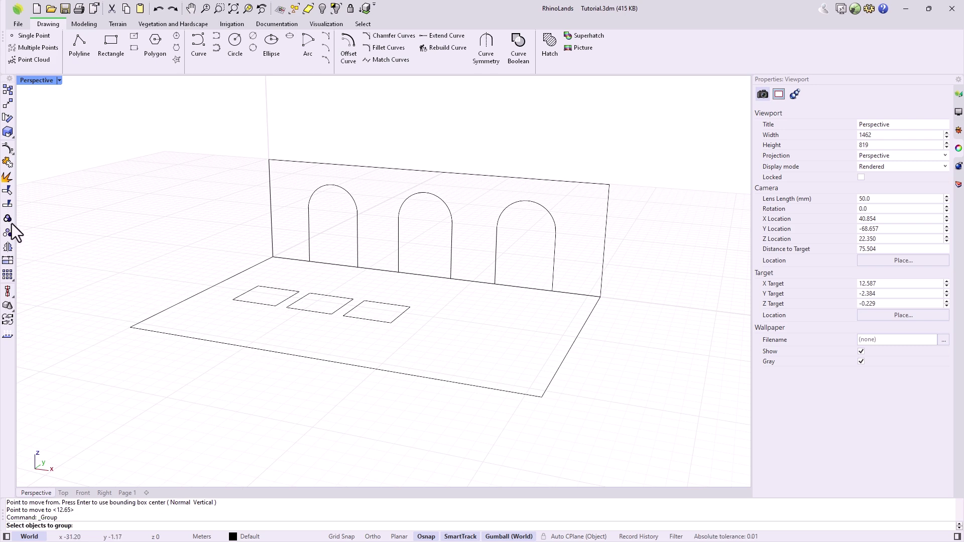
pyautogui.moveTo(329, 330); pyautogui.dragTo(264, 289)
pyautogui.press('Return')
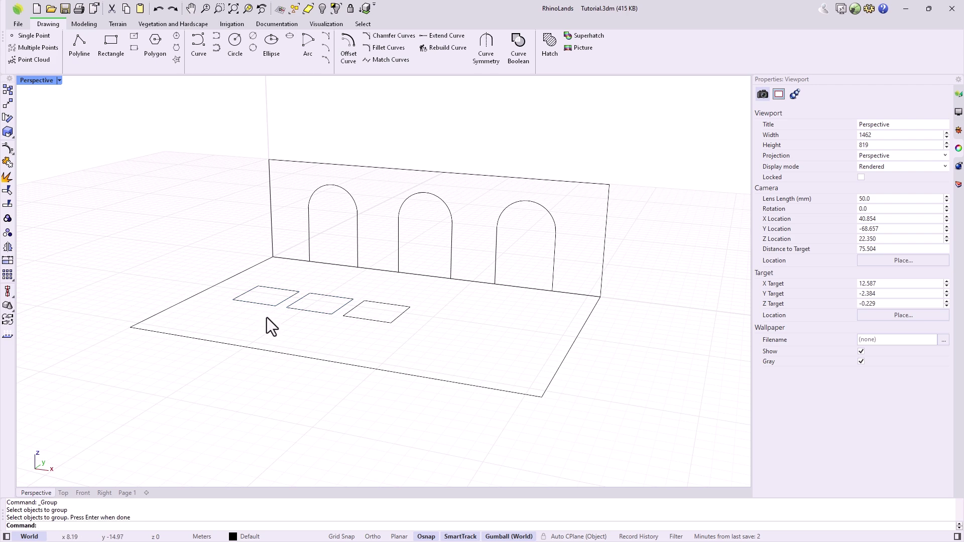
# Step: Test-move the grouped rectangles, then undo the move and deselect
pyautogui.click(265, 306)
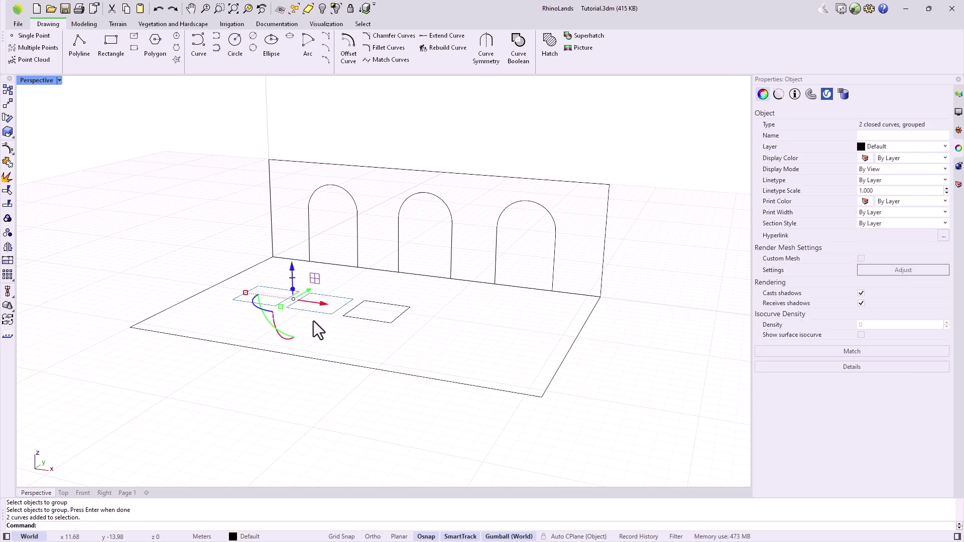
pyautogui.moveTo(316, 300); pyautogui.dragTo(280, 320)
pyautogui.hotkey('ctrl', 'z')
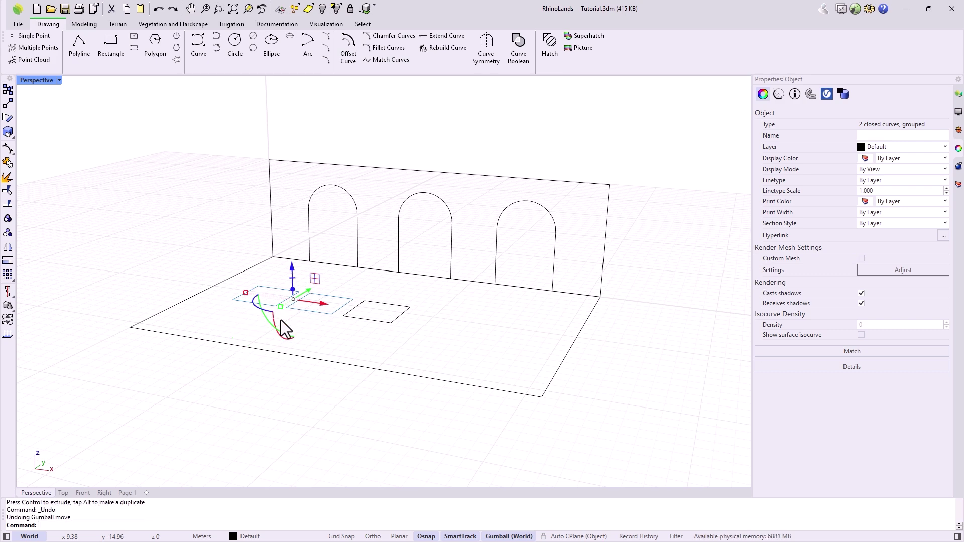
pyautogui.press('Escape')
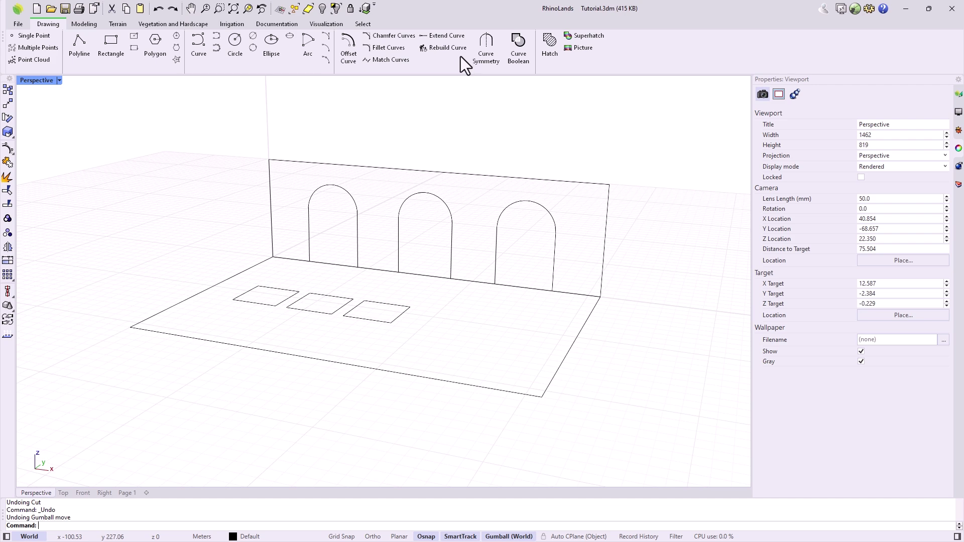
# Step: Offset the outer ground boundary inward by a distance of 2
pyautogui.click(350, 55)
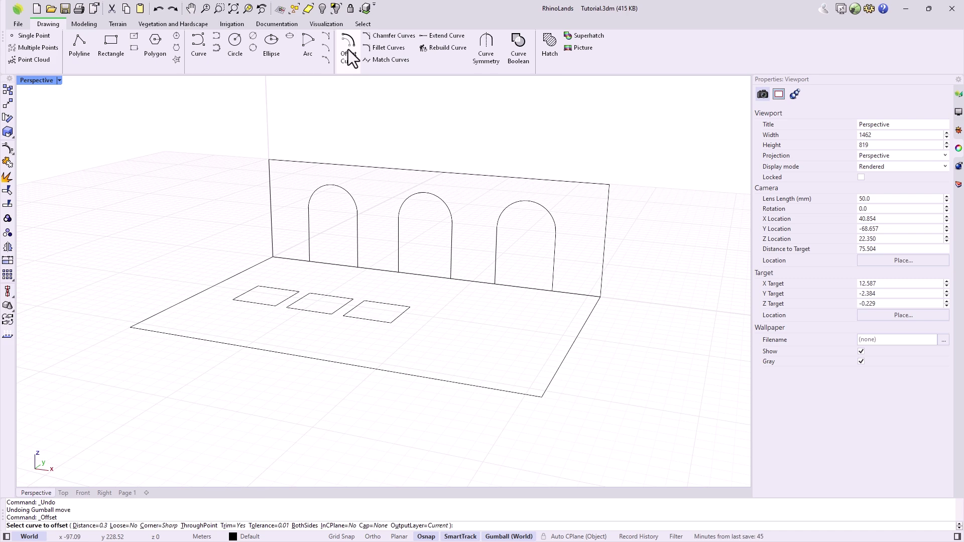
pyautogui.click(341, 364)
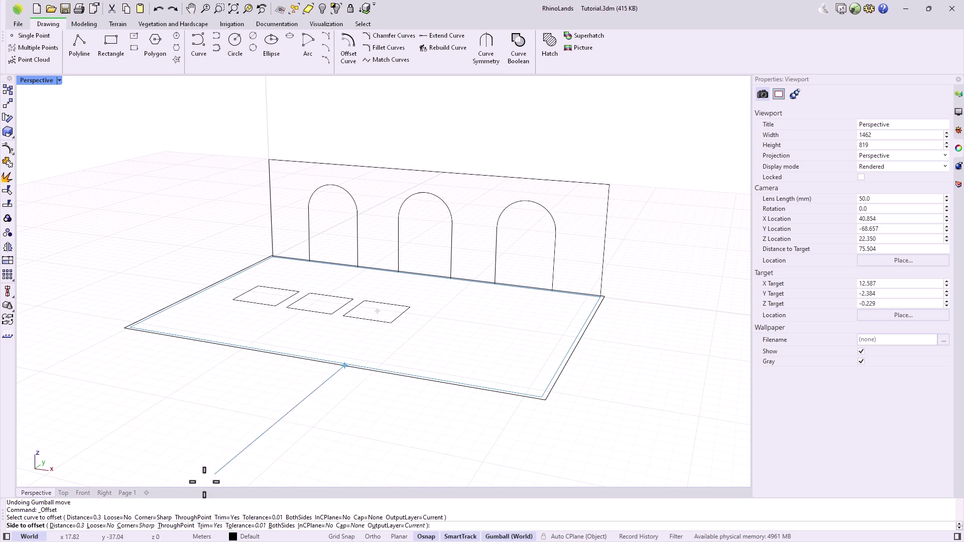
pyautogui.click(66, 526)
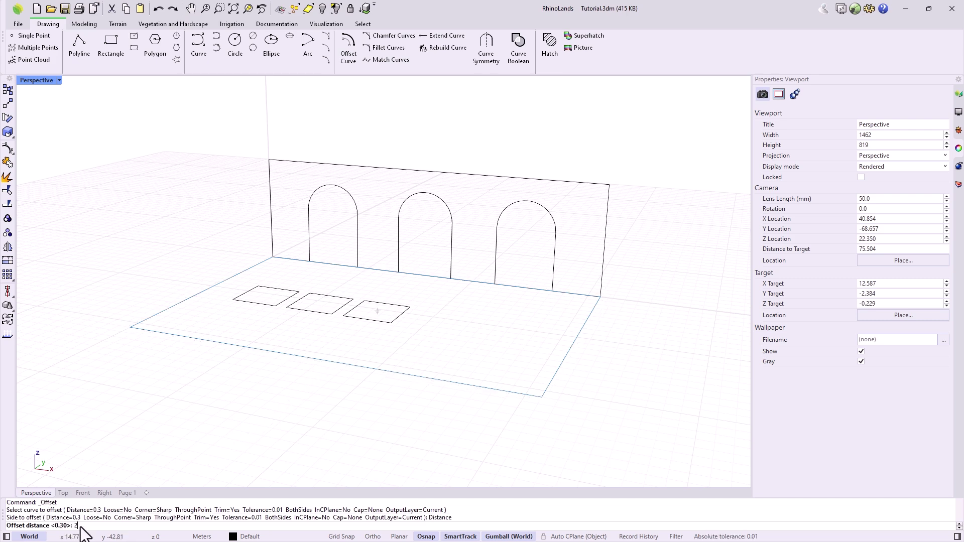
pyautogui.write('2')
pyautogui.press('Return')
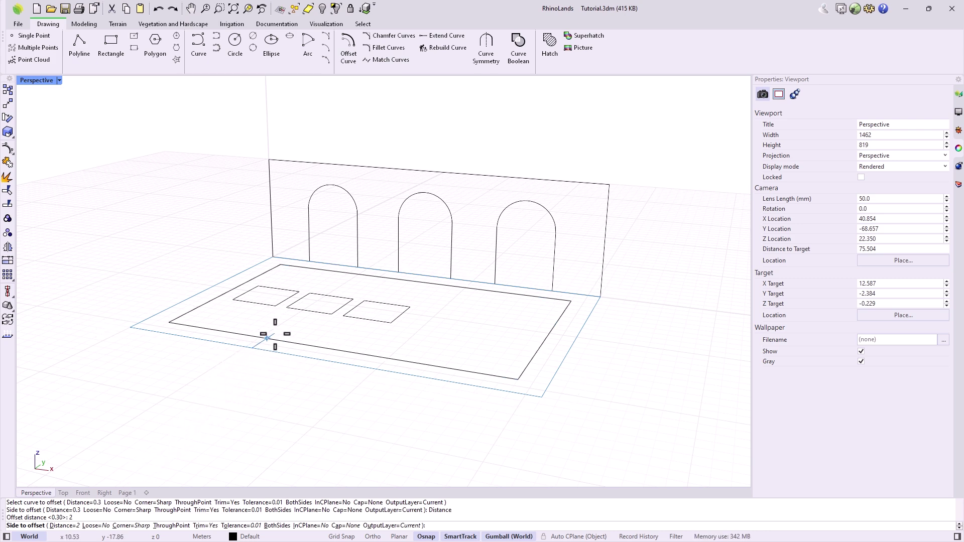
pyautogui.click(275, 334)
pyautogui.click(275, 333)
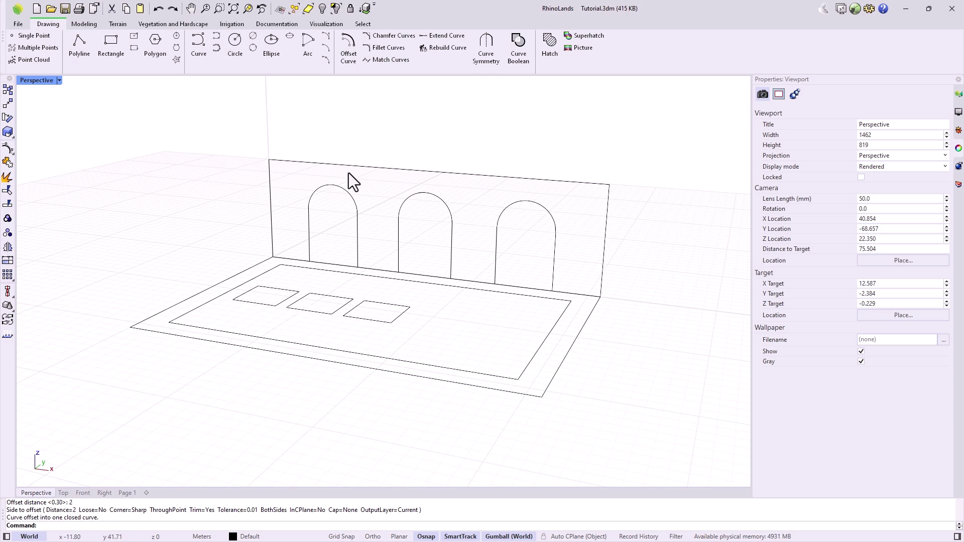
pyautogui.click(384, 47)
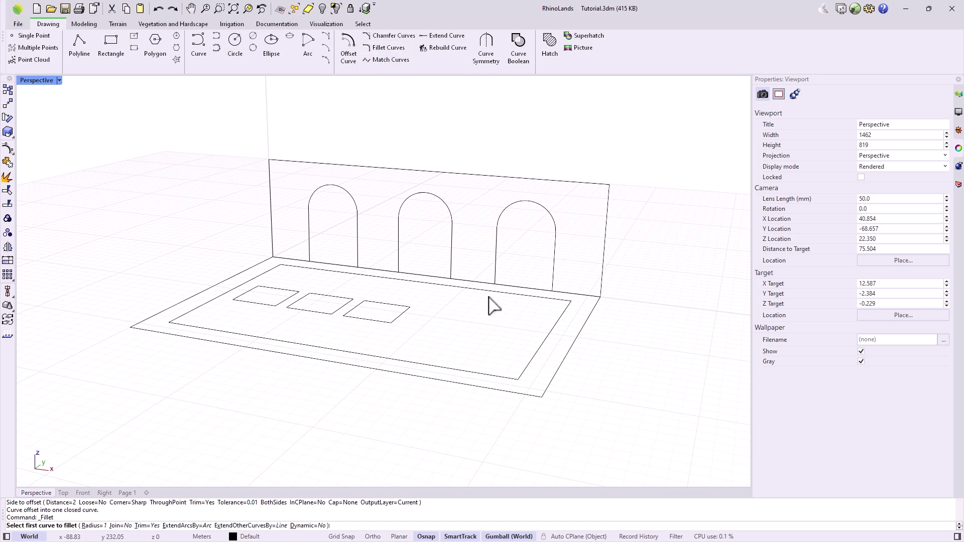
pyautogui.click(492, 375)
pyautogui.click(522, 379)
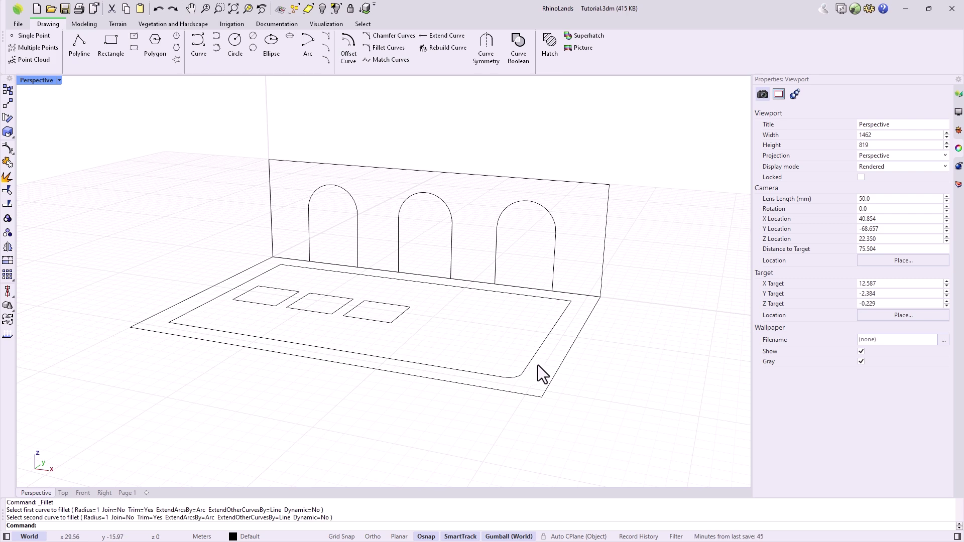
pyautogui.hotkey('ctrl', 'z')
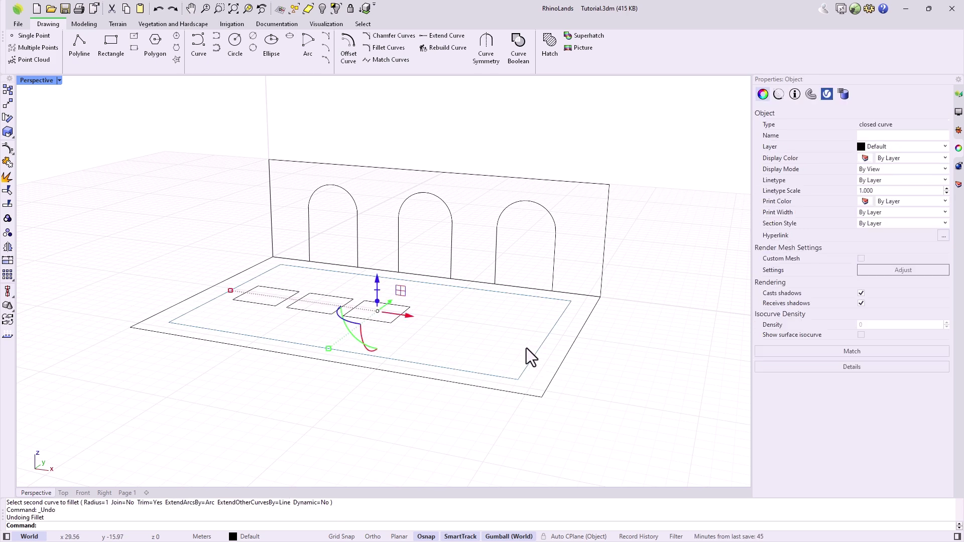
pyautogui.click(387, 36)
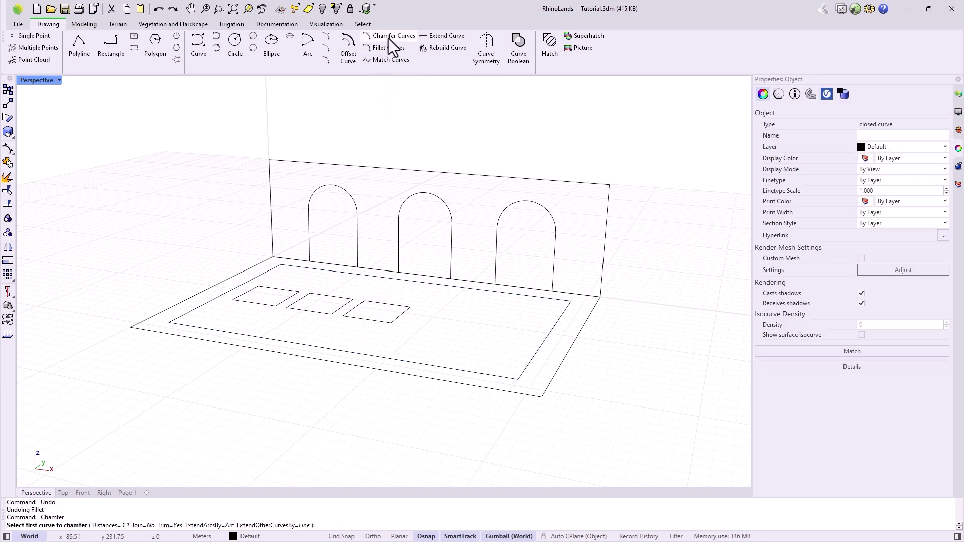
pyautogui.click(522, 392)
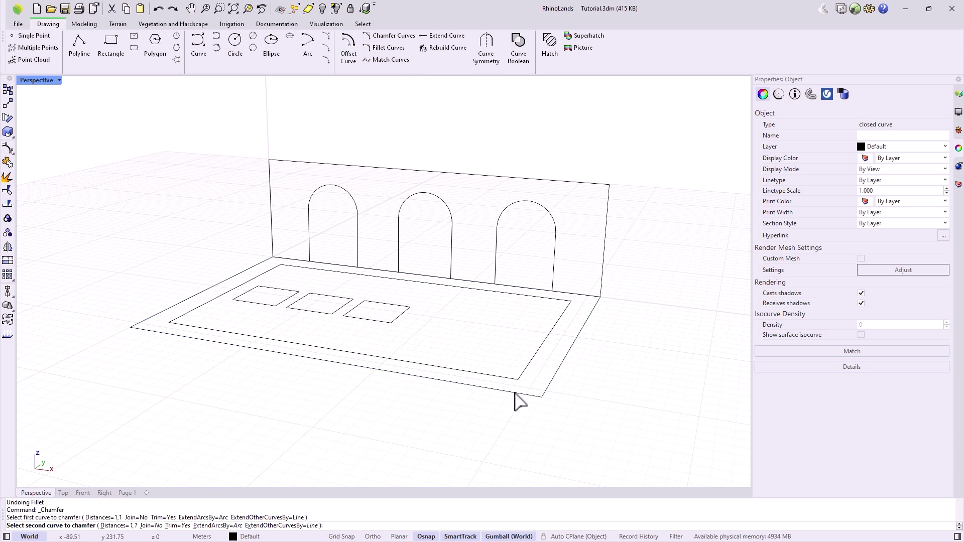
pyautogui.click(552, 381)
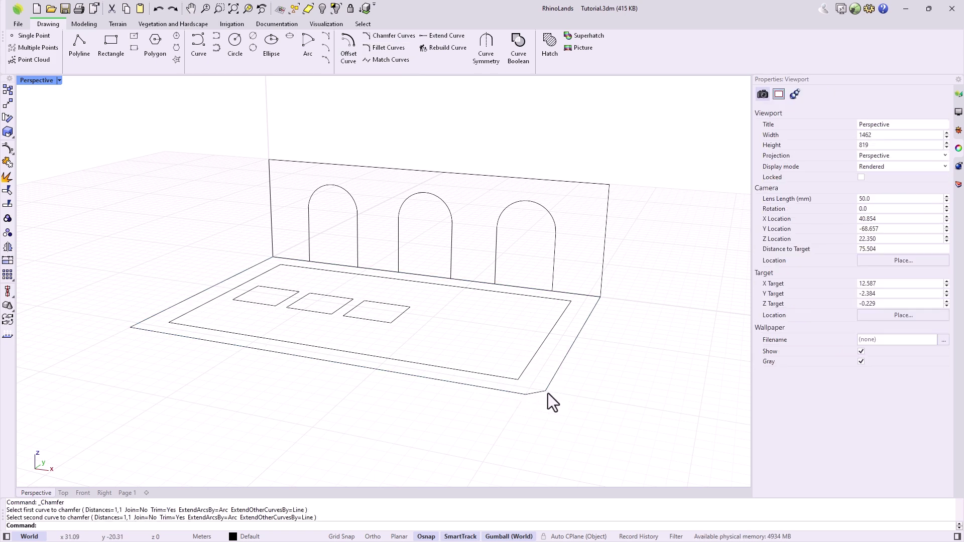
pyautogui.hotkey('ctrl', 'z')
pyautogui.press('Escape')
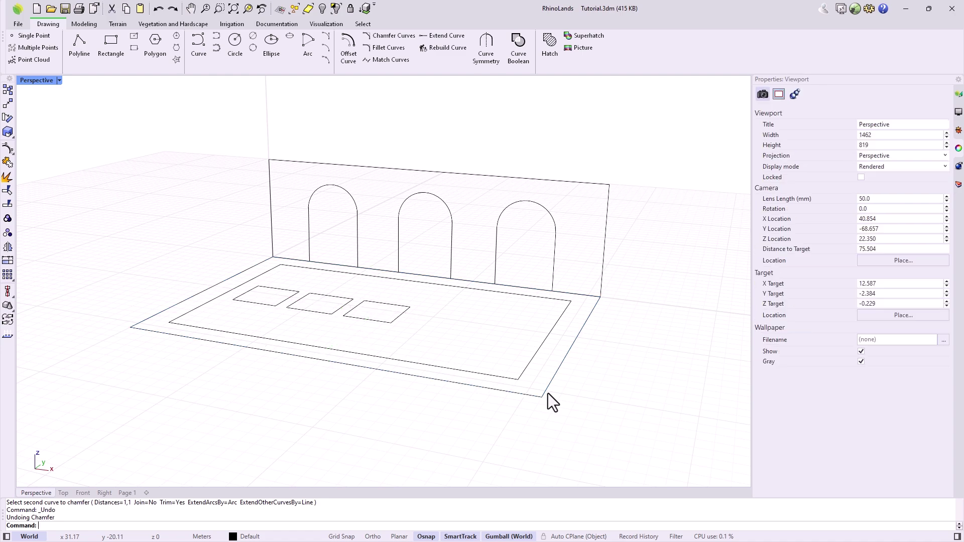
pyautogui.moveTo(547, 393); pyautogui.dragTo(396, 412, button='right')
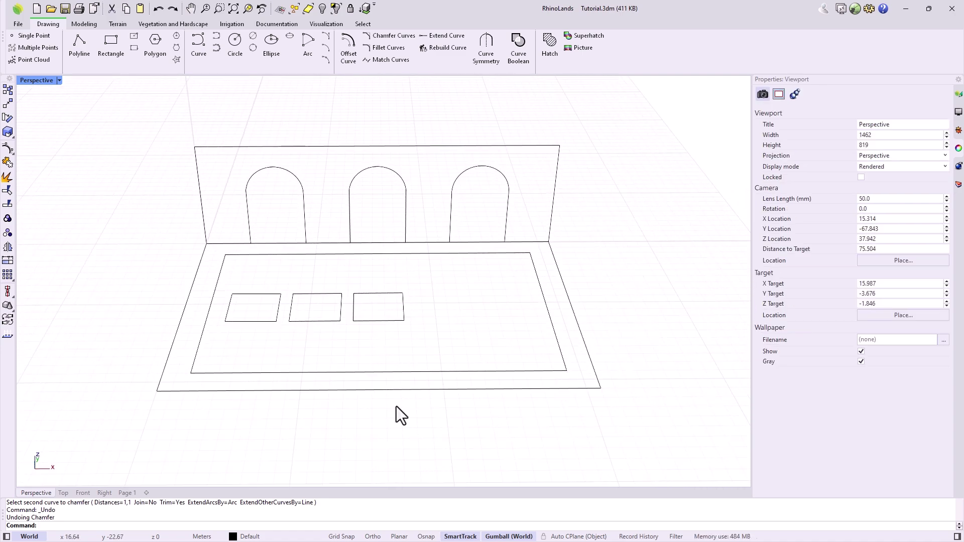
pyautogui.click(217, 36)
pyautogui.click(215, 291)
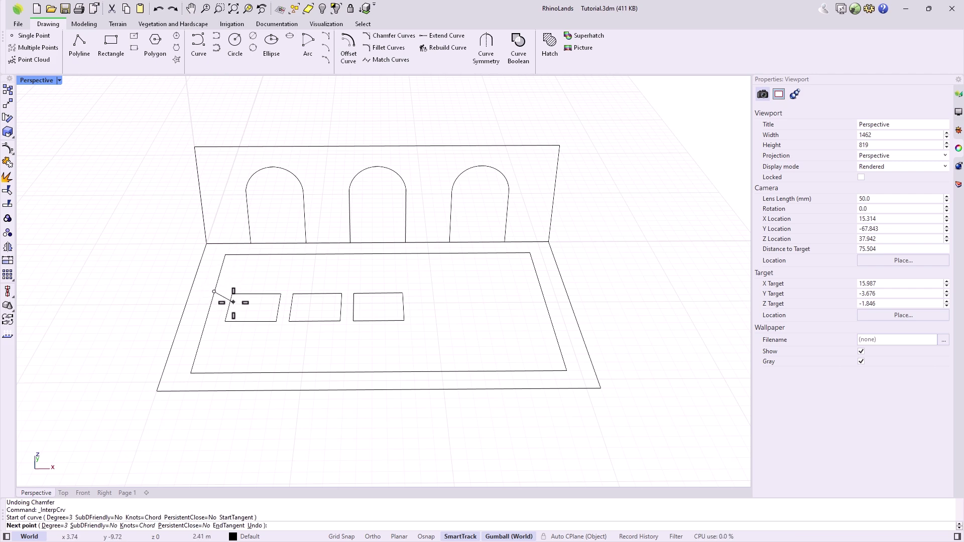
pyautogui.click(233, 301)
pyautogui.click(261, 308)
pyautogui.click(301, 310)
pyautogui.click(325, 294)
pyautogui.click(347, 279)
pyautogui.click(487, 304)
pyautogui.press('Return')
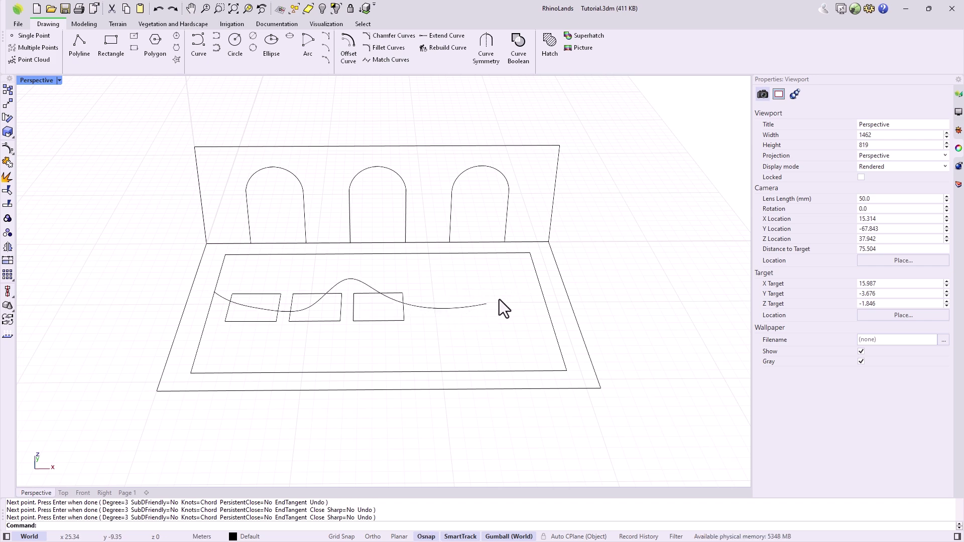
pyautogui.click(445, 40)
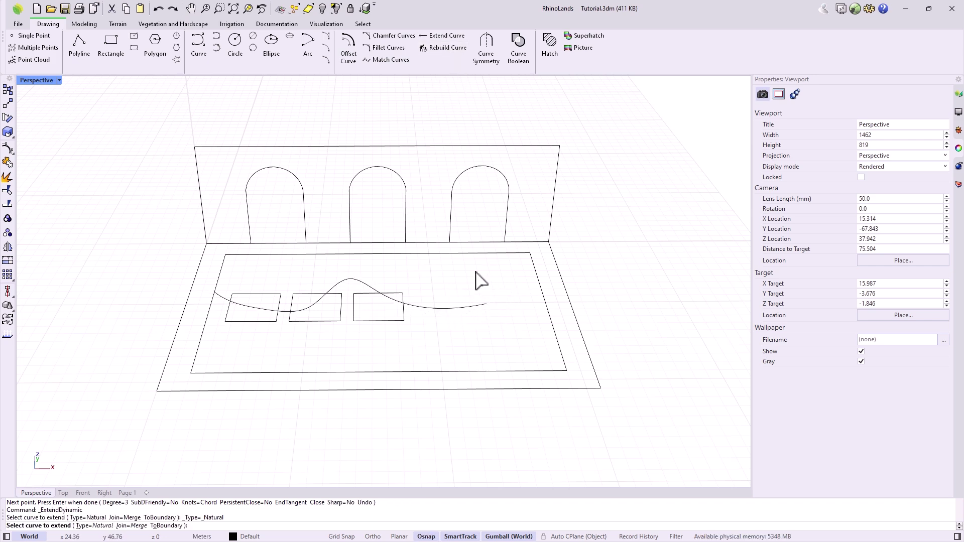
pyautogui.click(475, 306)
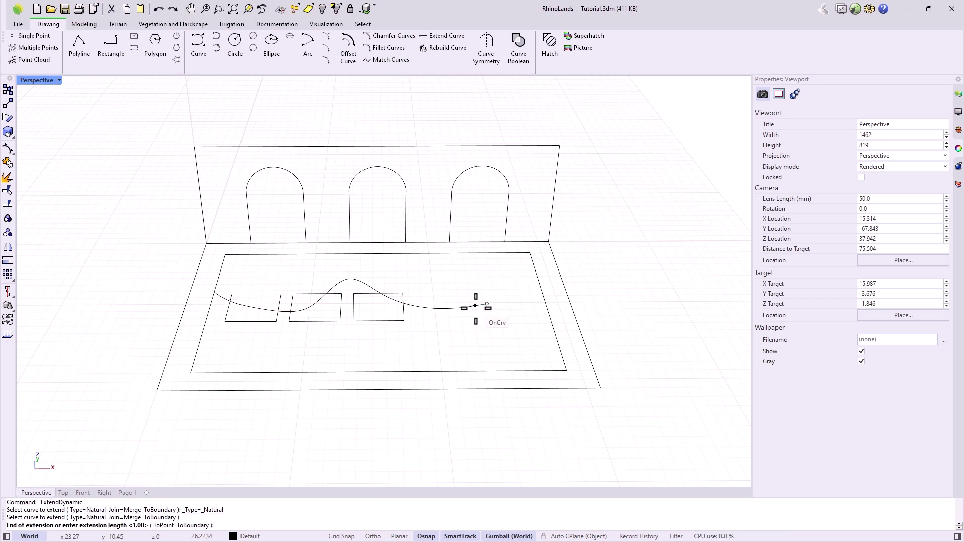
pyautogui.click(546, 286)
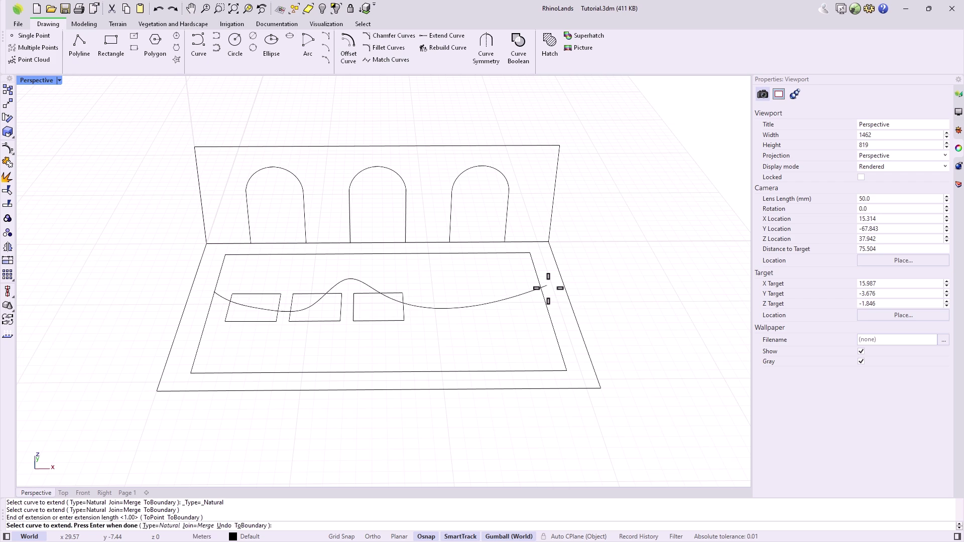
pyautogui.click(501, 300)
pyautogui.press('Escape')
pyautogui.click(502, 300)
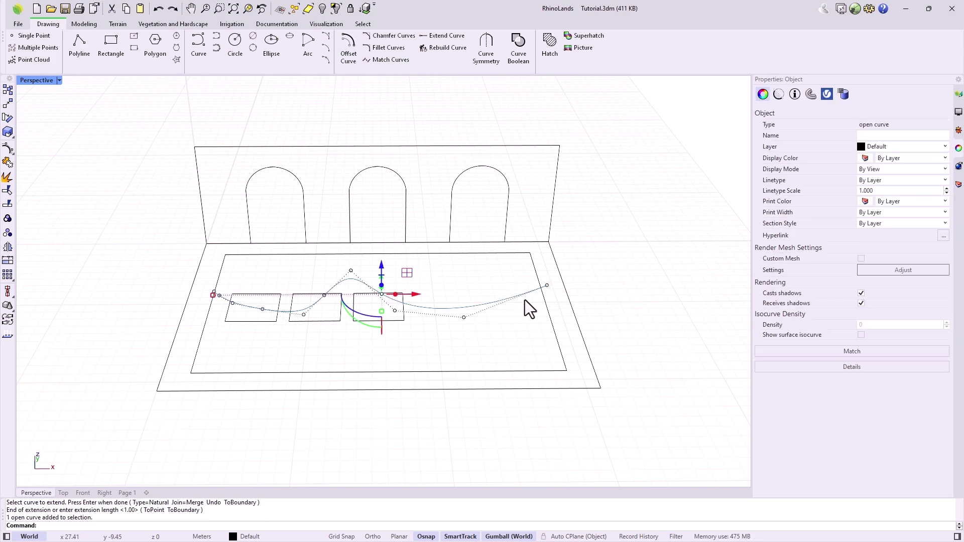
pyautogui.press('Escape')
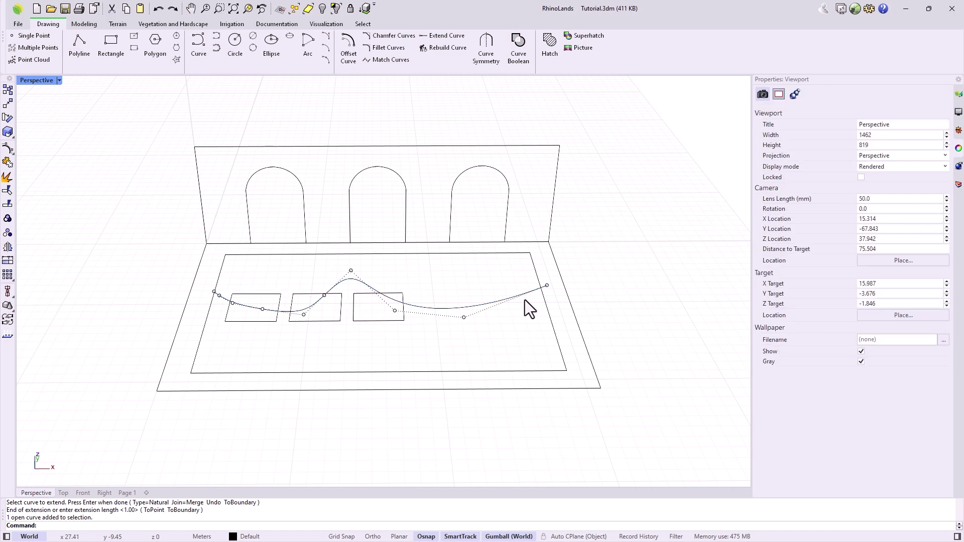
pyautogui.hotkey('ctrl', 'z')
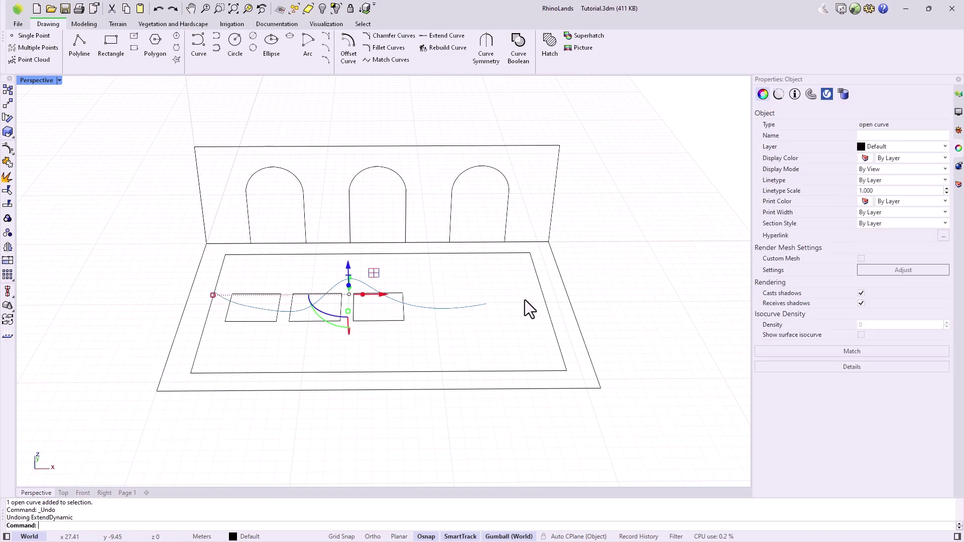
pyautogui.press('Return')
# Step: Draw a short line from the wavy path's end to the inner rectangle's right edge
pyautogui.click(80, 53)
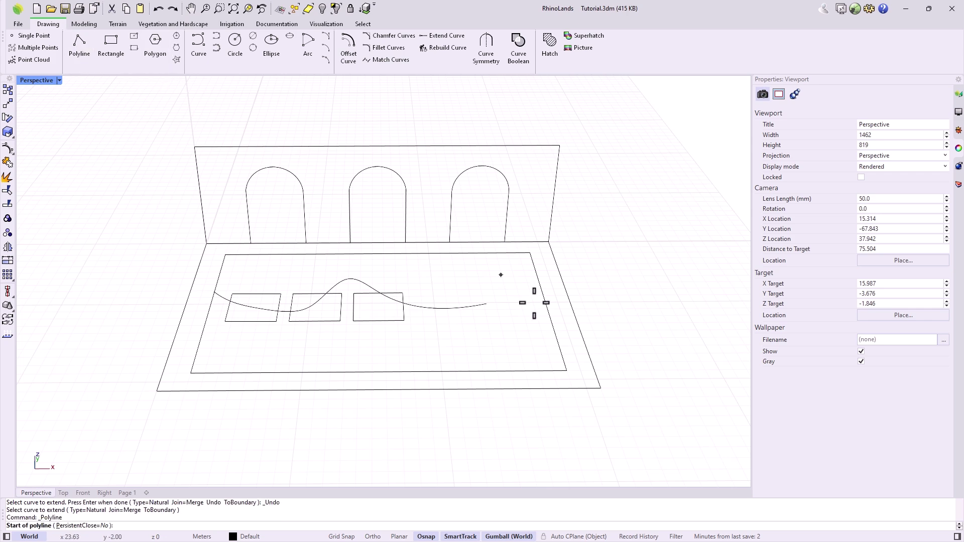
pyautogui.click(502, 301)
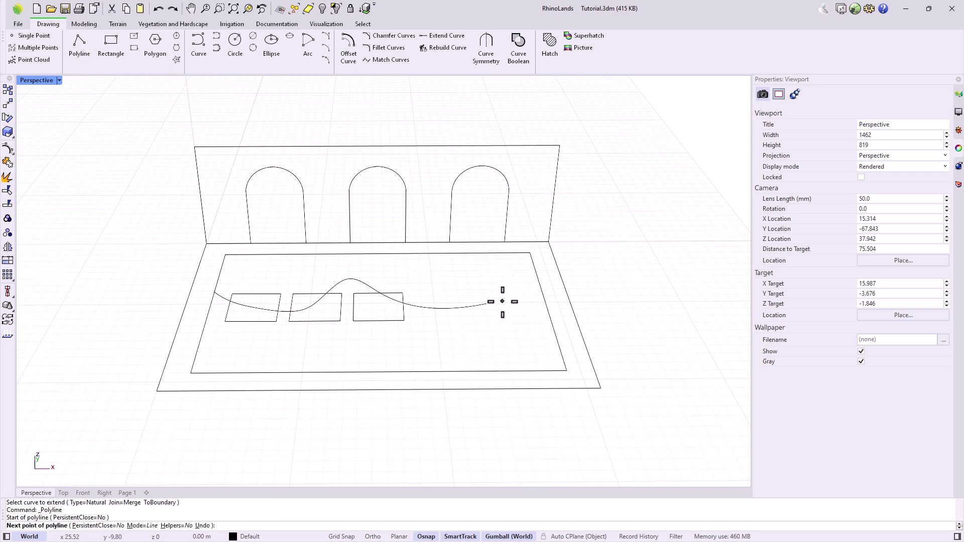
pyautogui.click(543, 292)
pyautogui.press('Return')
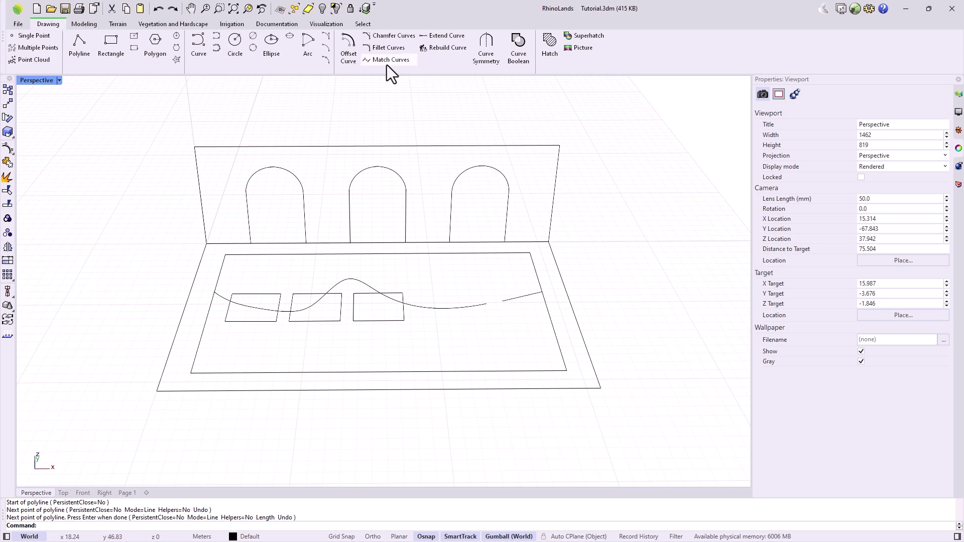
# Step: Match the line to the wavy path with curvature continuity and averaged curves
pyautogui.click(387, 62)
pyautogui.click(507, 302)
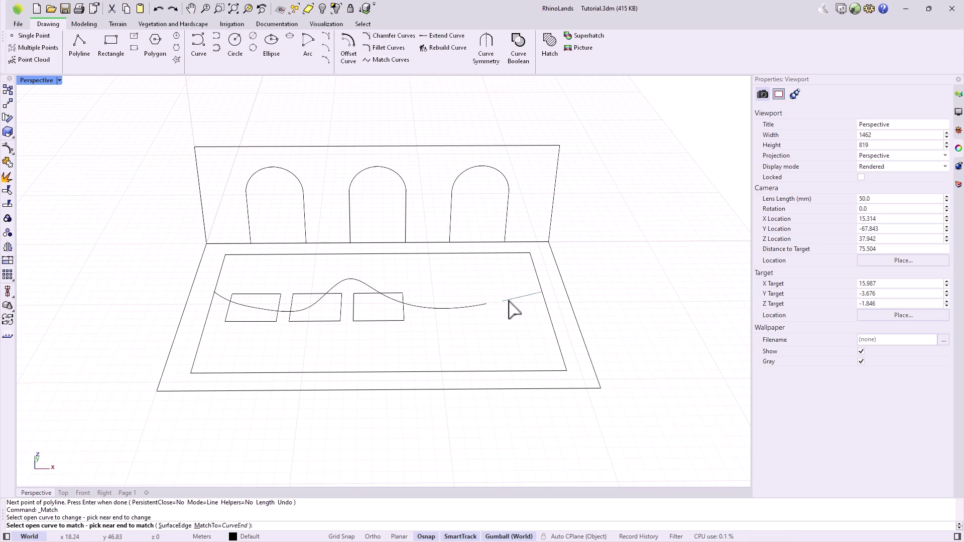
pyautogui.click(481, 305)
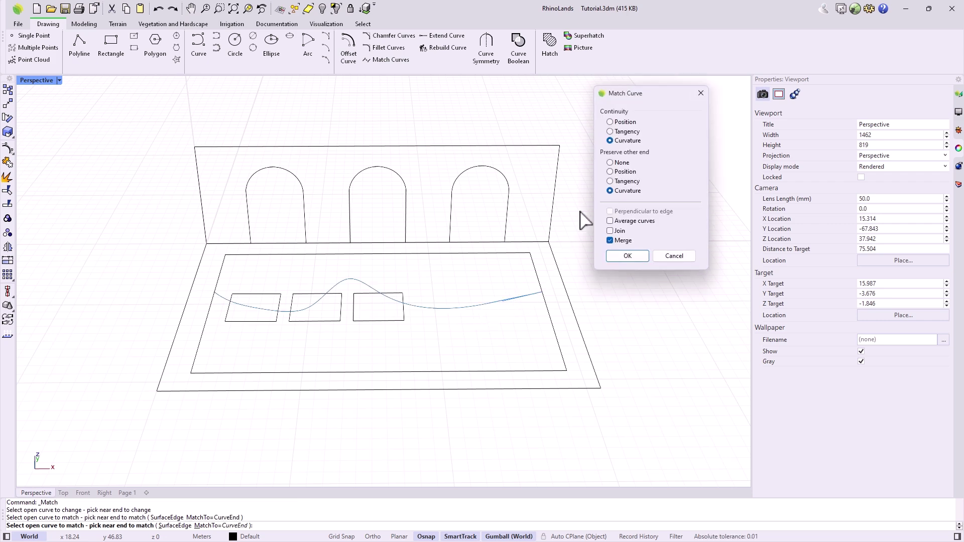
pyautogui.click(610, 122)
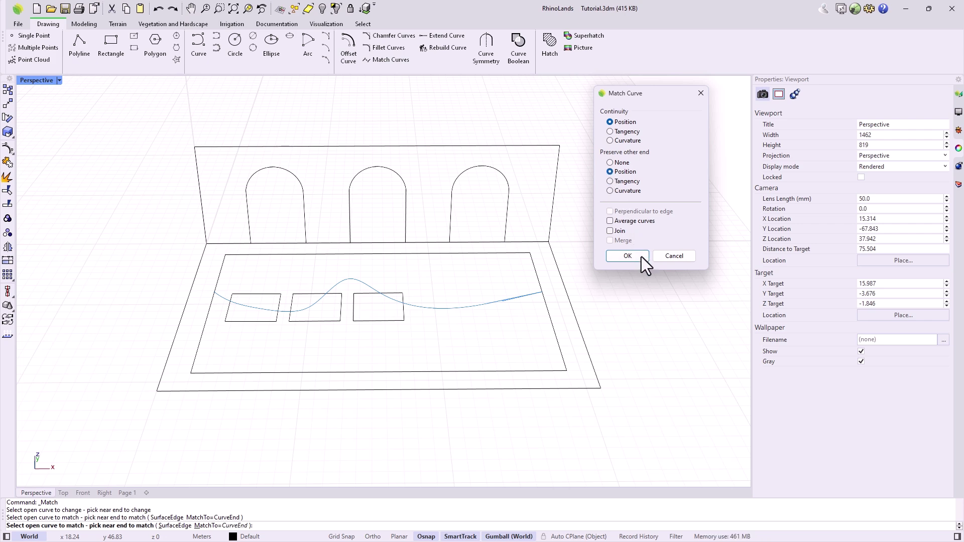
pyautogui.click(610, 141)
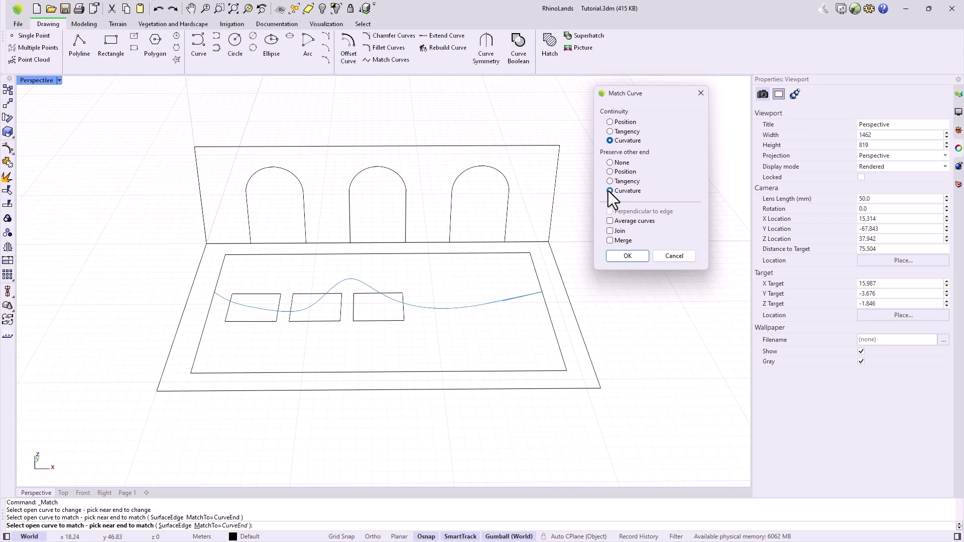
pyautogui.click(609, 221)
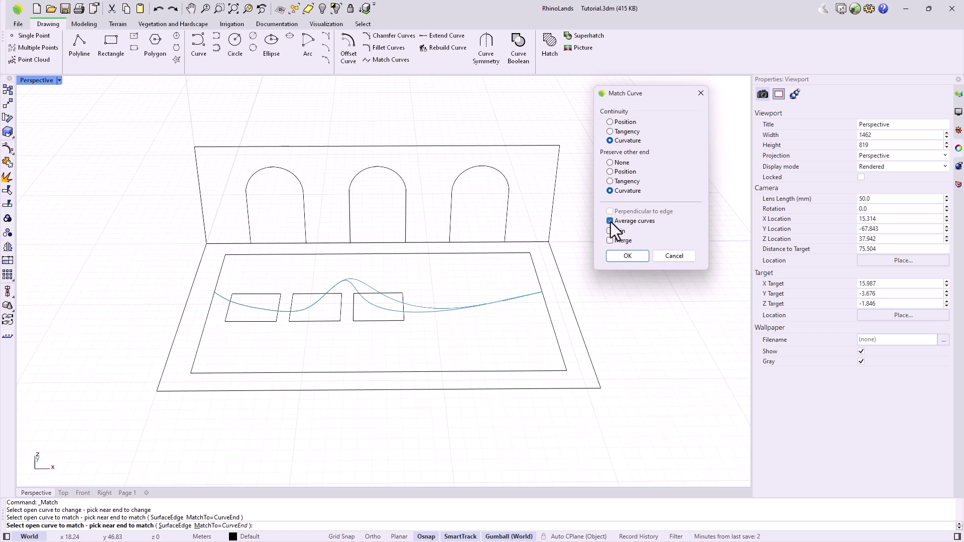
pyautogui.click(616, 255)
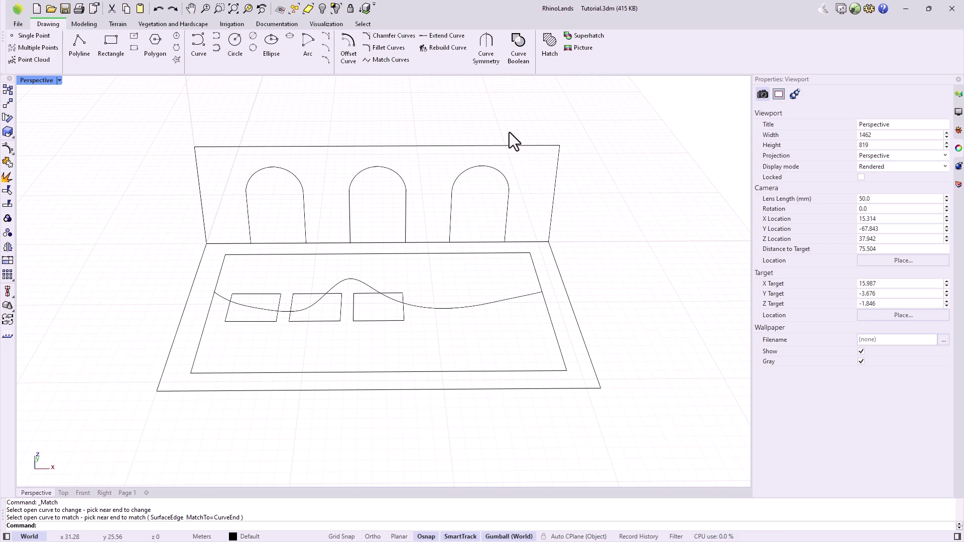
# Step: Rebuild the wavy path with 10 control points at degree 3, previewing before confirming
pyautogui.click(450, 54)
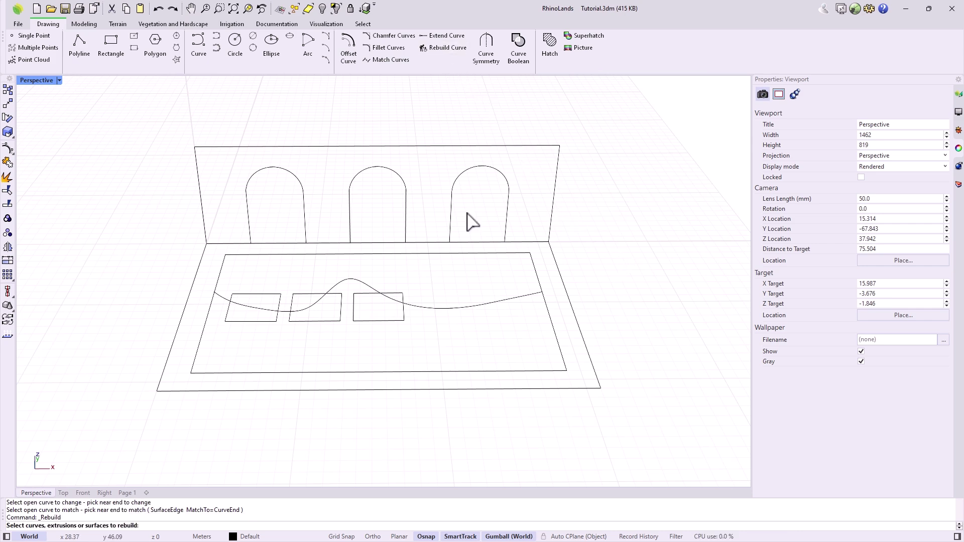
pyautogui.click(468, 308)
pyautogui.press('Return')
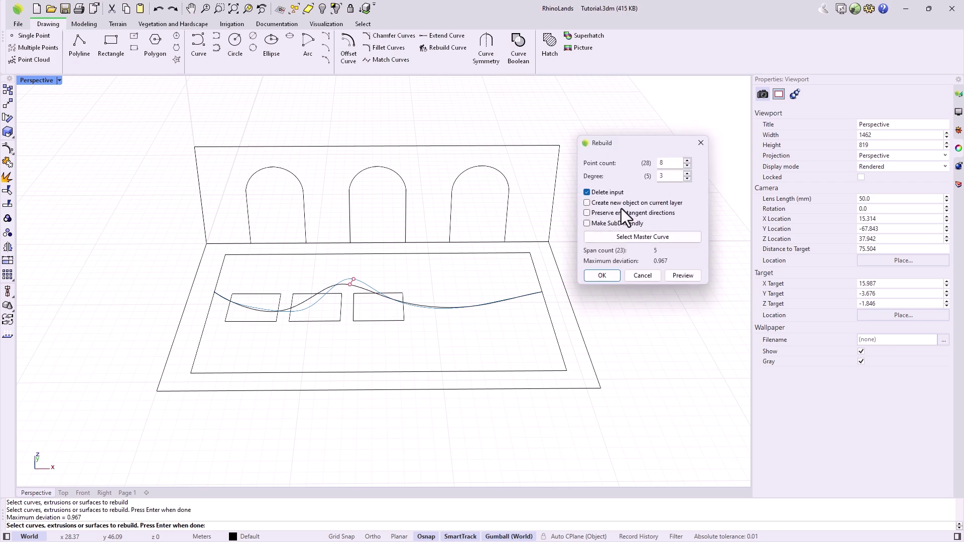
pyautogui.doubleClick(657, 162)
pyautogui.write('10')
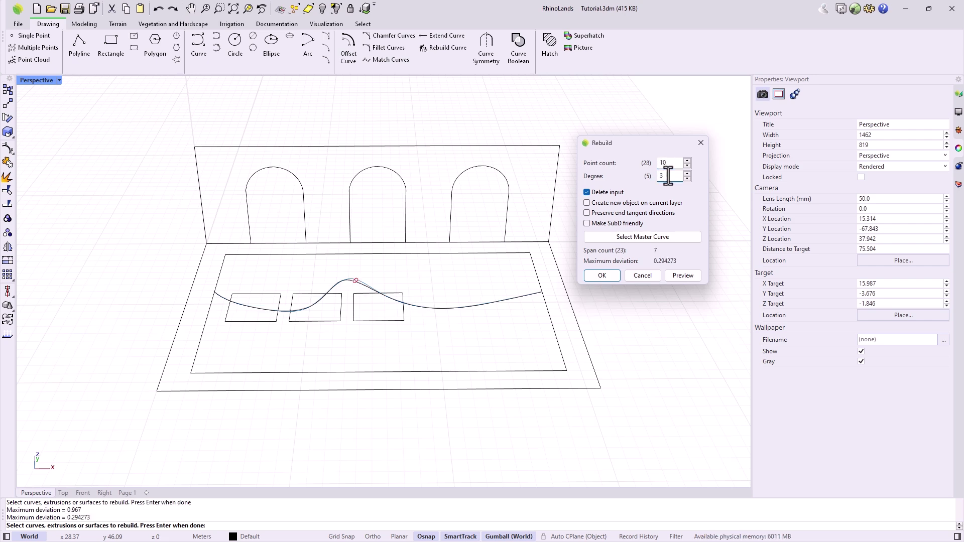
pyautogui.doubleClick(661, 163)
pyautogui.write('8')
pyautogui.doubleClick(672, 163)
pyautogui.write('9')
pyautogui.write('3')
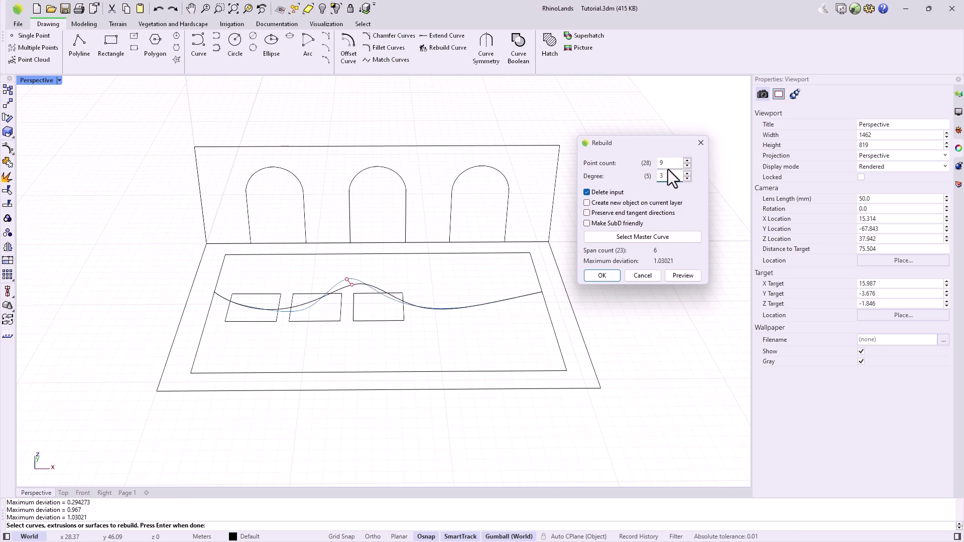
pyautogui.doubleClick(668, 163)
pyautogui.write('10')
pyautogui.click(663, 175)
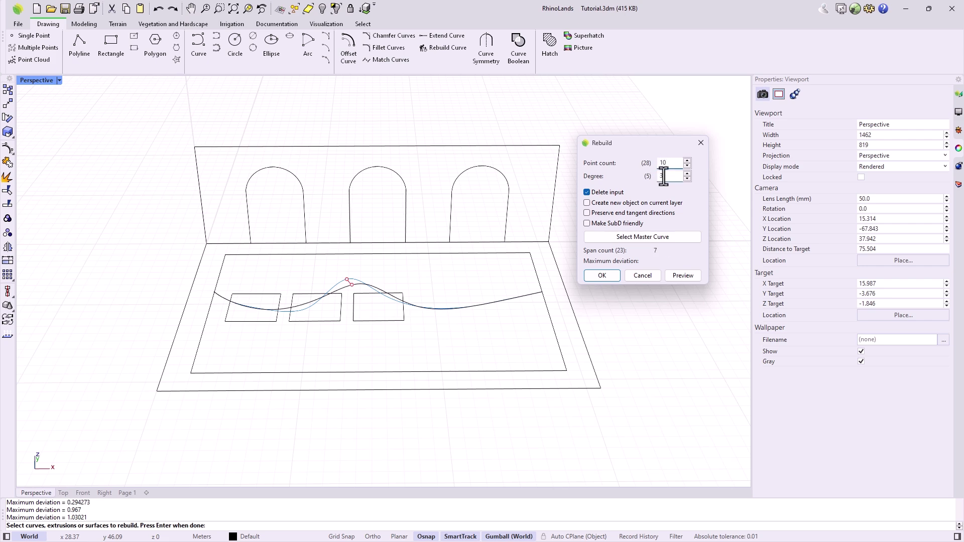
pyautogui.click(677, 277)
pyautogui.click(604, 280)
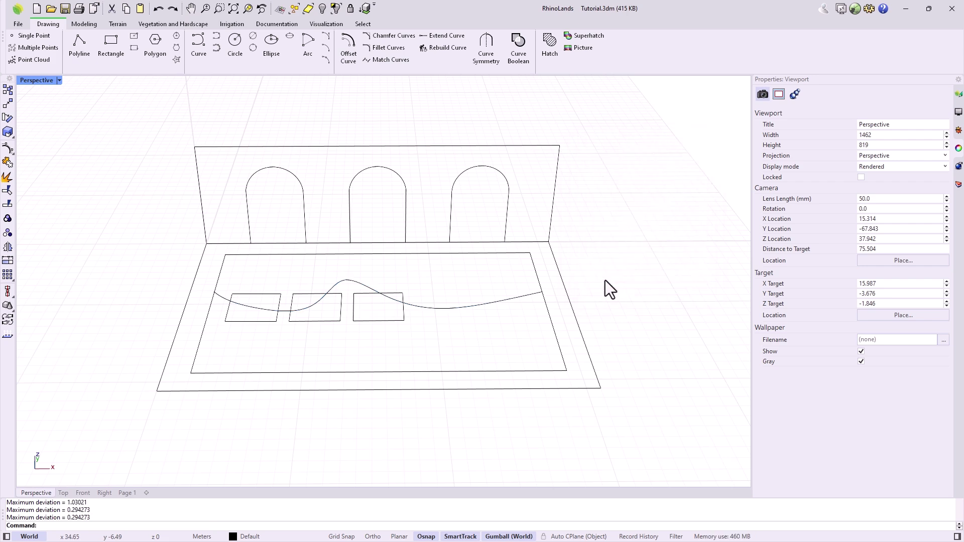
# Step: Mirror the two grouped rectangles rightward to extend the row to five outlines
pyautogui.click(501, 301)
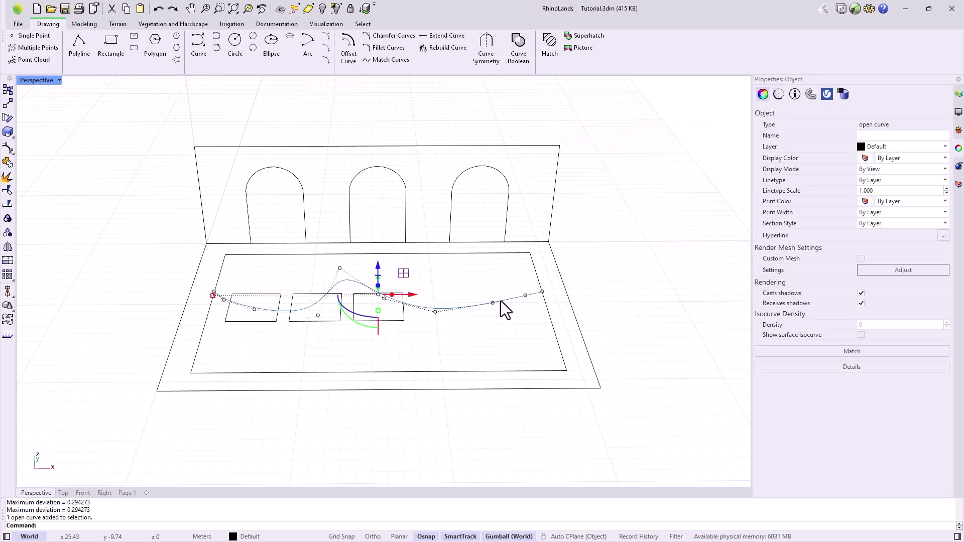
pyautogui.press('Escape')
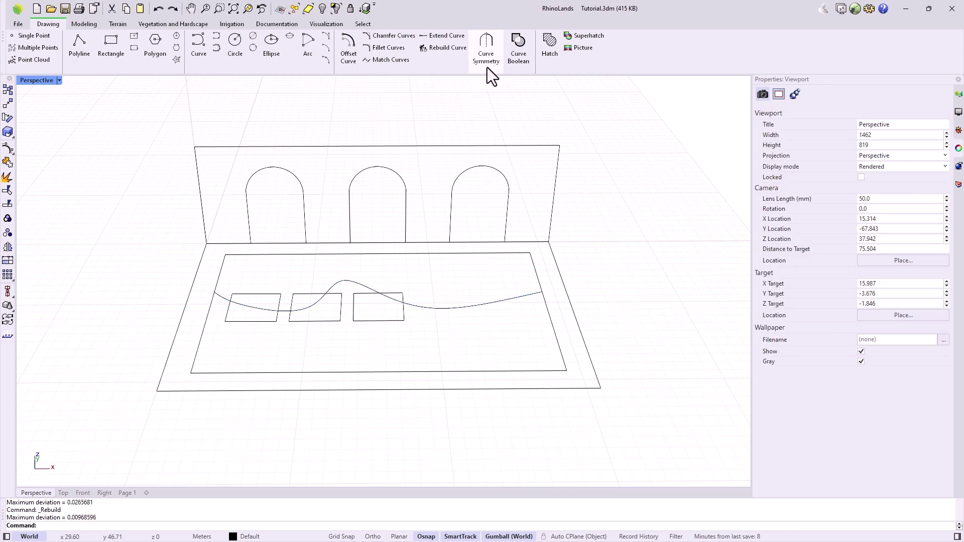
pyautogui.click(9, 248)
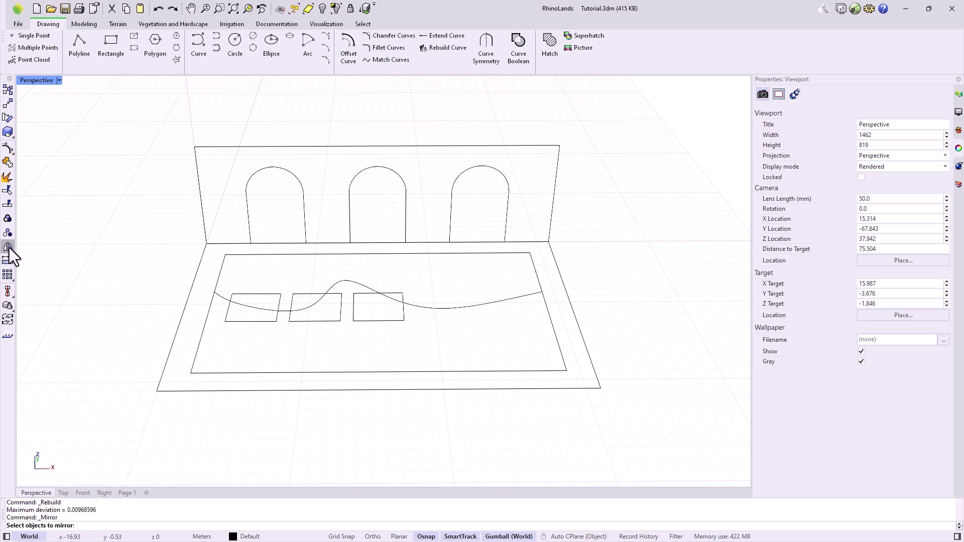
pyautogui.click(323, 323)
pyautogui.press('Return')
pyautogui.click(376, 301)
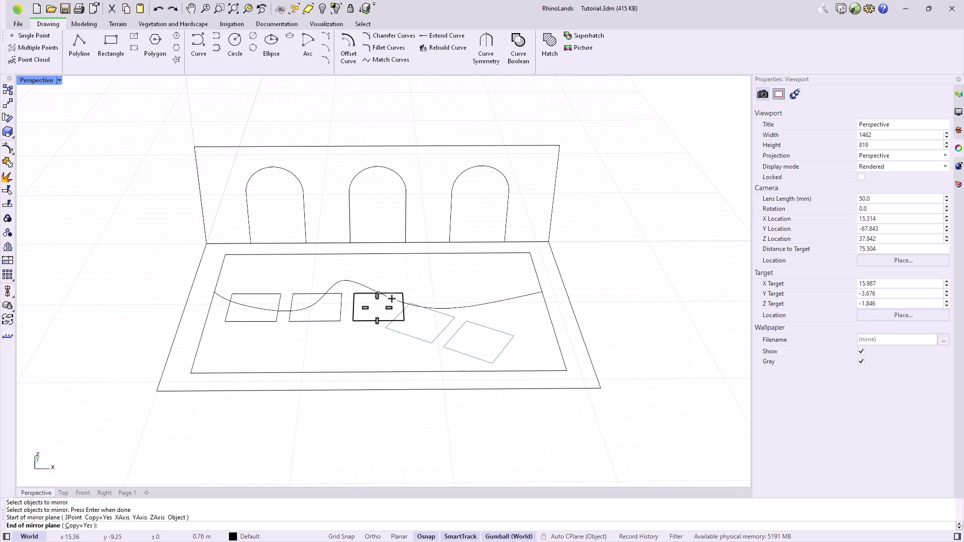
pyautogui.click(379, 324)
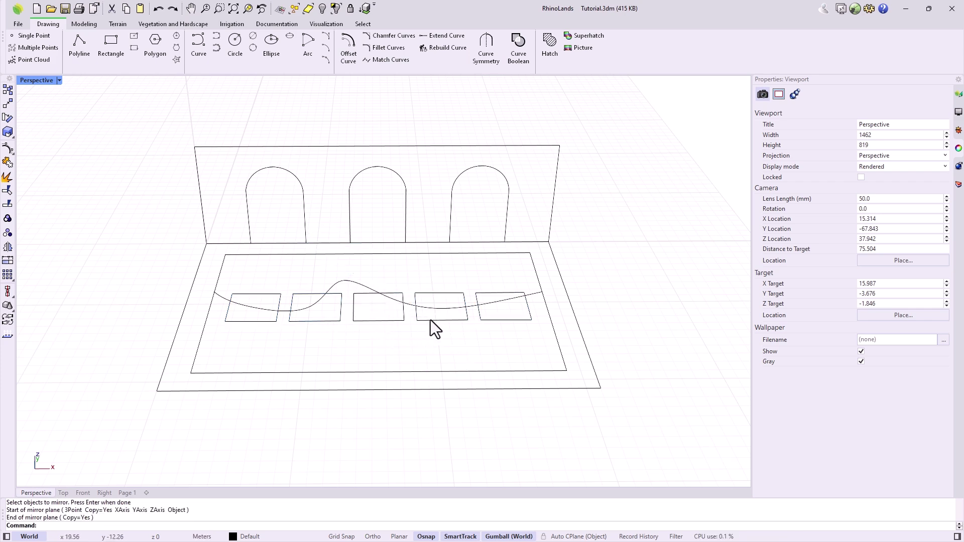
# Step: Make the wavy path symmetrical about its end, then undo the mirrored curve
pyautogui.click(482, 61)
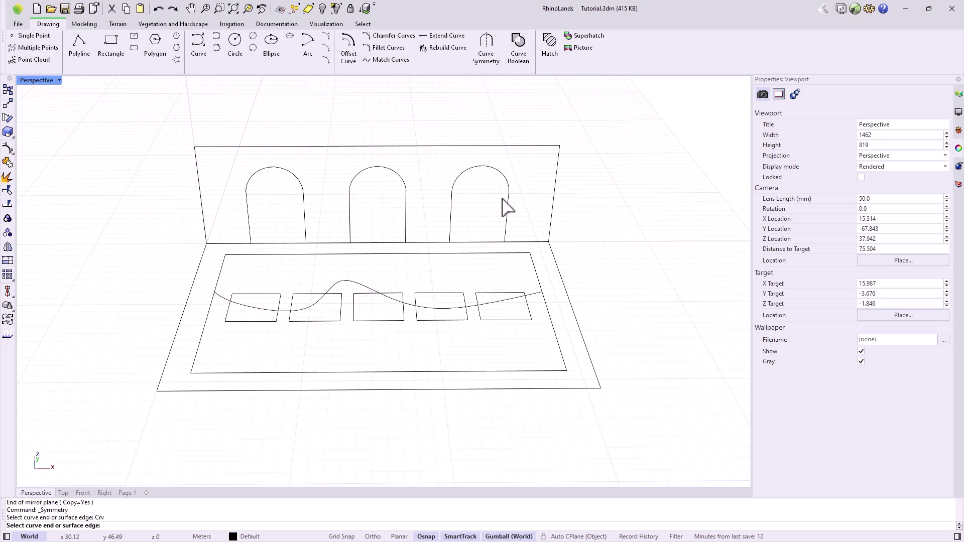
pyautogui.click(533, 297)
pyautogui.click(547, 339)
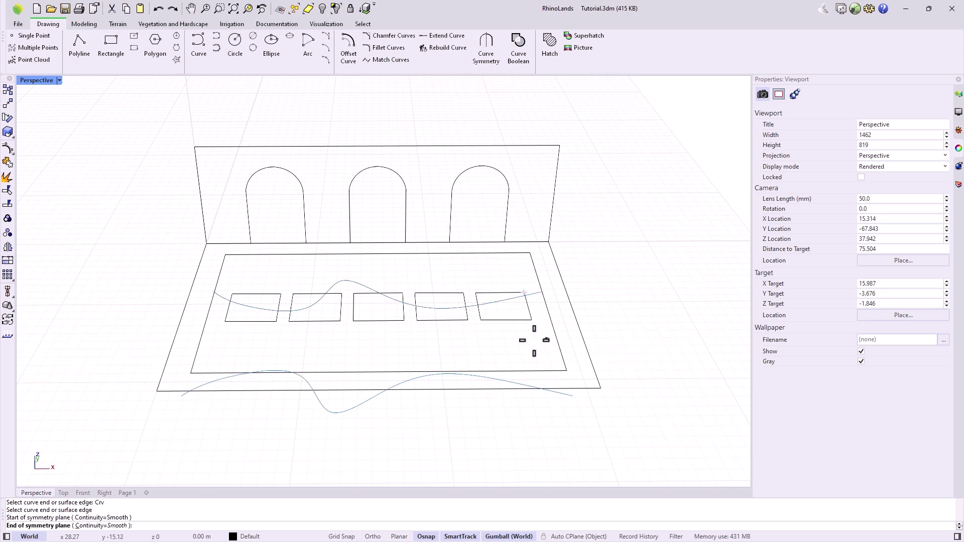
pyautogui.click(404, 349)
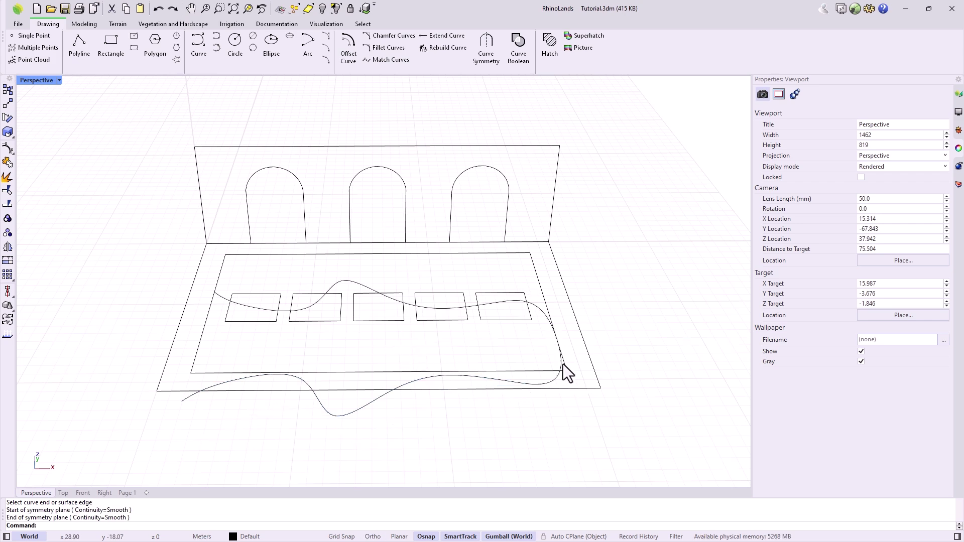
pyautogui.hotkey('ctrl', 'z')
pyautogui.press('Escape')
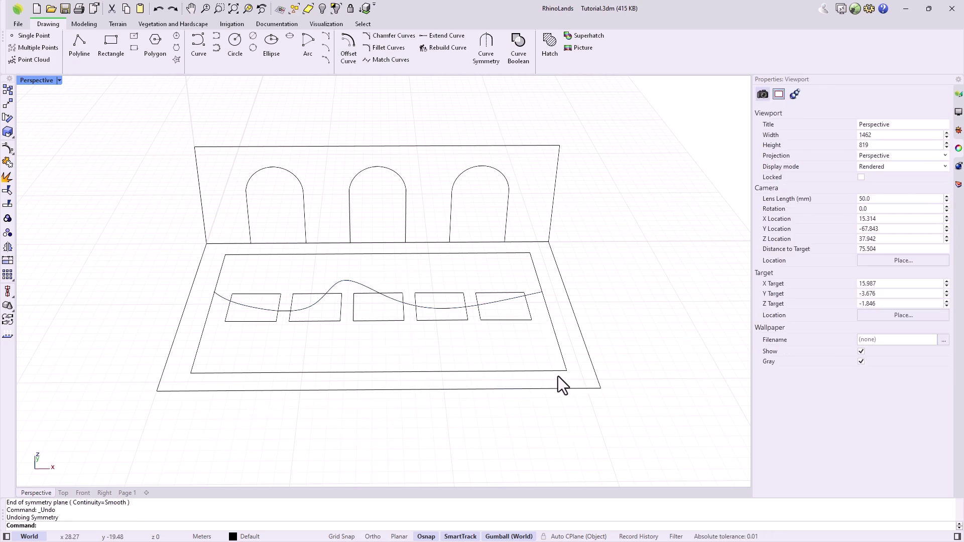
# Step: Build a Curve Boolean region from all plan curves, keeping three rectangle and surrounding regions
pyautogui.click(522, 56)
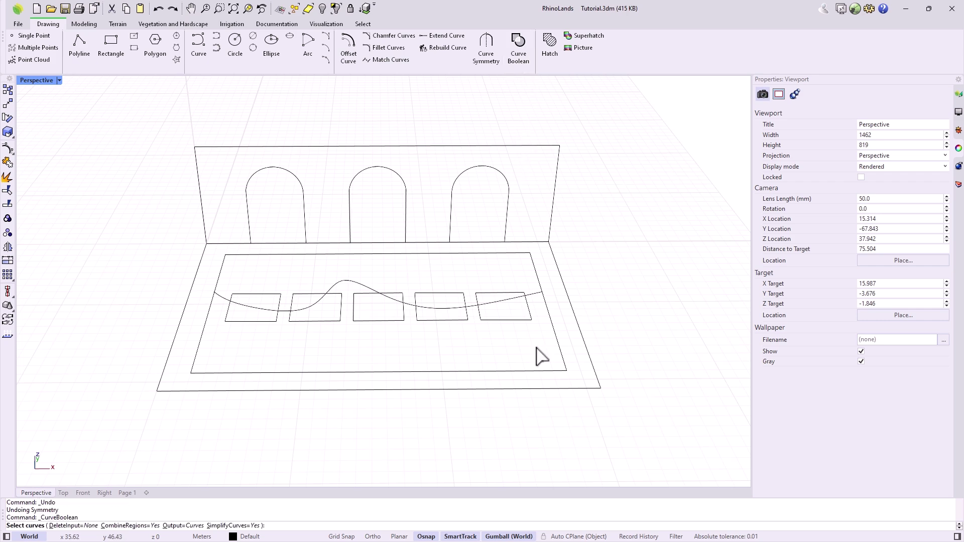
pyautogui.moveTo(609, 405); pyautogui.dragTo(185, 276)
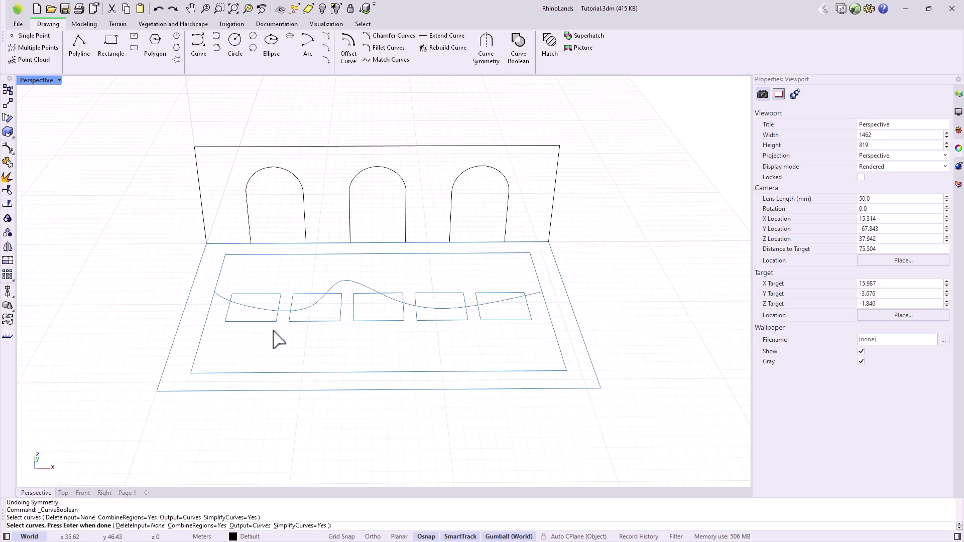
pyautogui.press('Return')
pyautogui.click(374, 311)
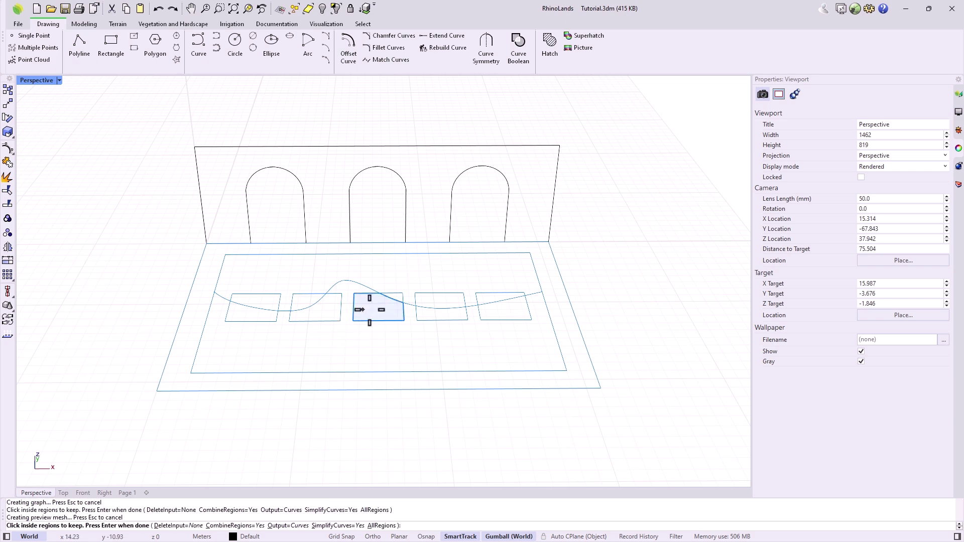
pyautogui.click(404, 325)
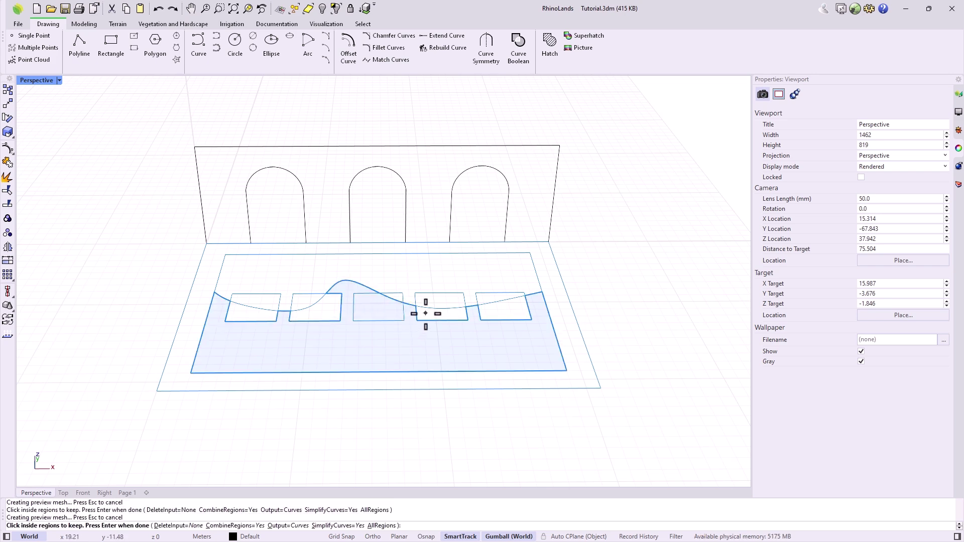
pyautogui.click(426, 313)
pyautogui.press('Return')
# Step: Drag the new region curve left, then undo the move and deselect it
pyautogui.moveTo(403, 323); pyautogui.dragTo(180, 323)
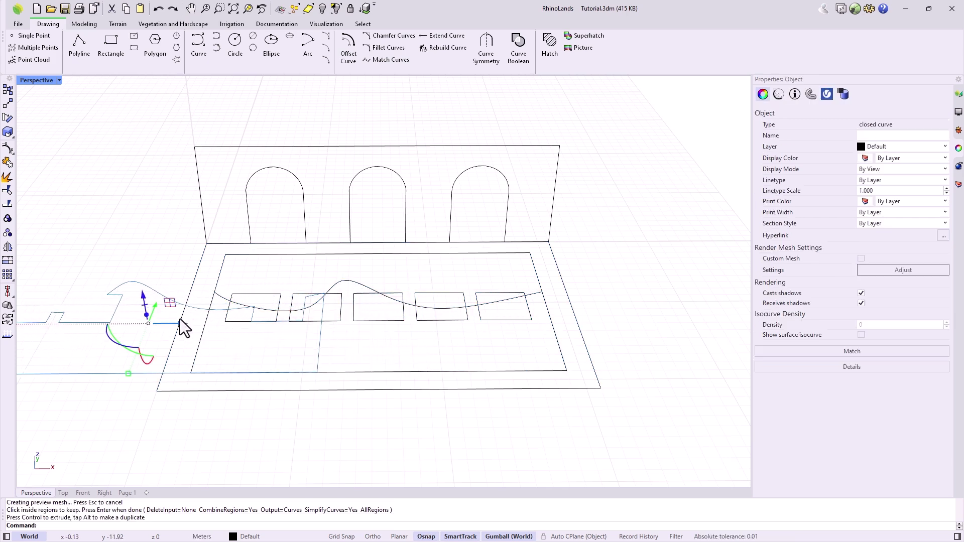
pyautogui.hotkey('ctrl', 'z')
pyautogui.press('Escape')
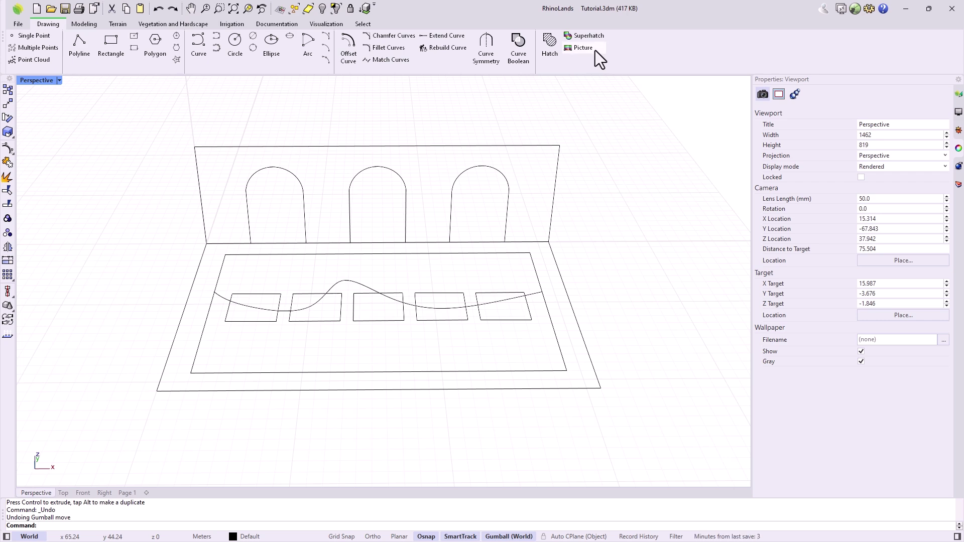
# Step: Draw a radius-1 circle near the plan's lower-left and offset it inward into a ring
pyautogui.click(12, 280)
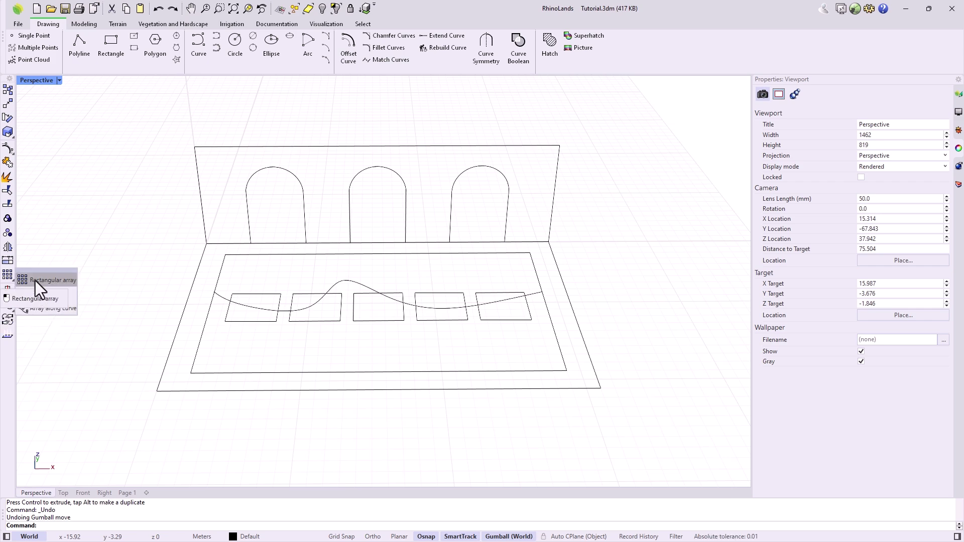
pyautogui.click(236, 45)
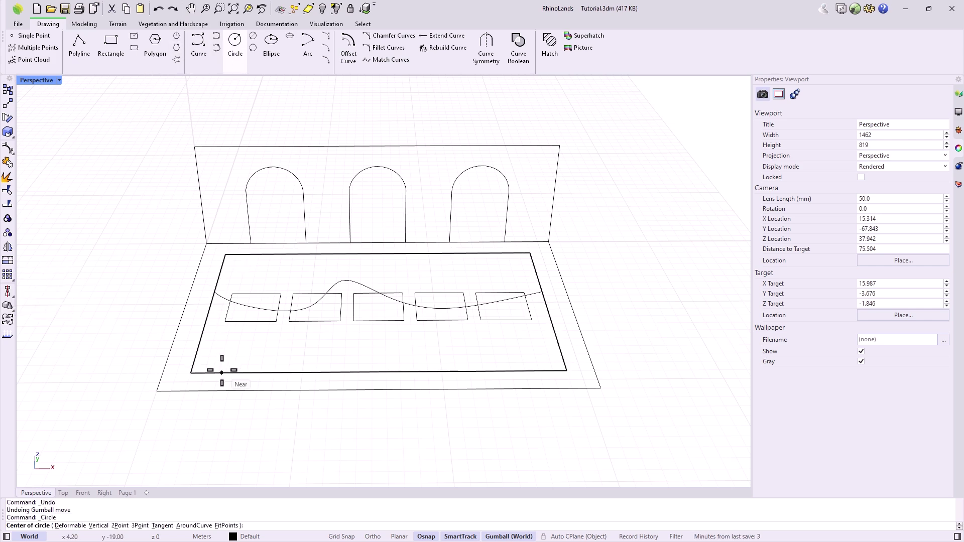
pyautogui.click(243, 347)
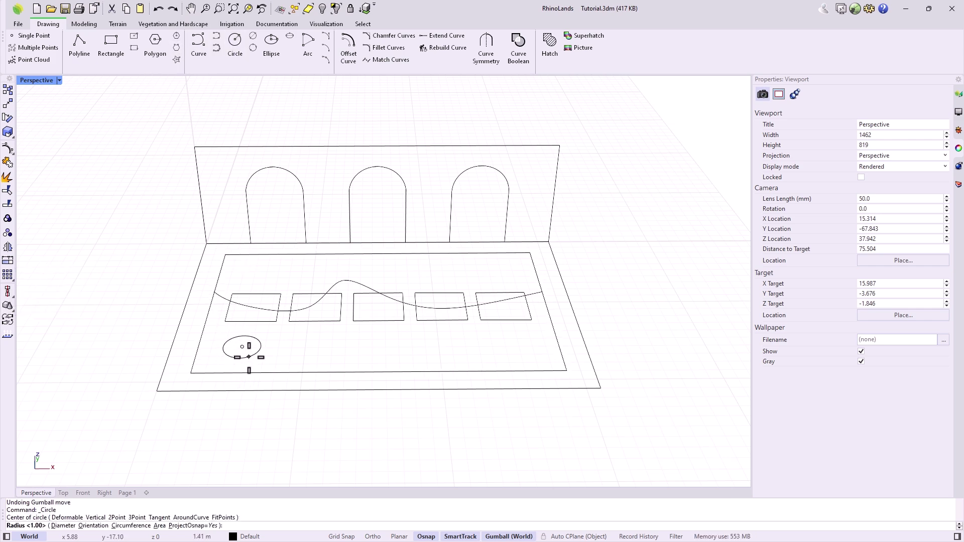
pyautogui.write('1')
pyautogui.press('Return')
pyautogui.write('Offset')
pyautogui.press('Return')
pyautogui.click(240, 355)
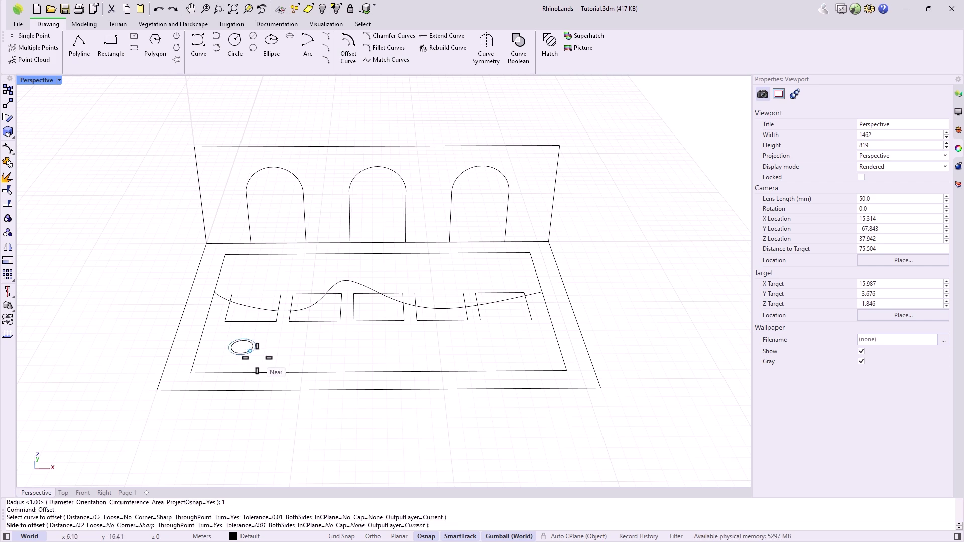
pyautogui.click(242, 347)
# Step: Array the ring 5 × 2 × 1 with spacing 5 across and 11 between rows
pyautogui.moveTo(252, 359); pyautogui.dragTo(243, 350)
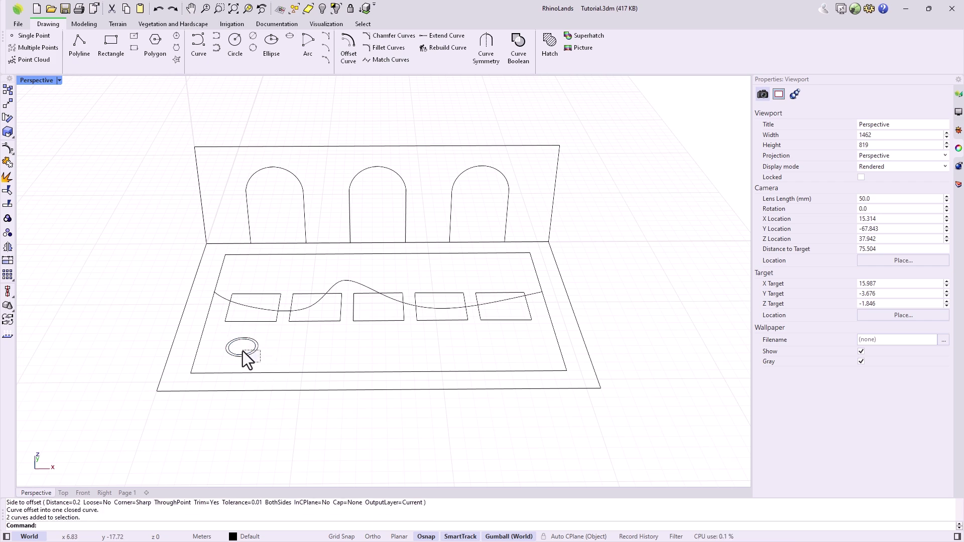
pyautogui.click(8, 275)
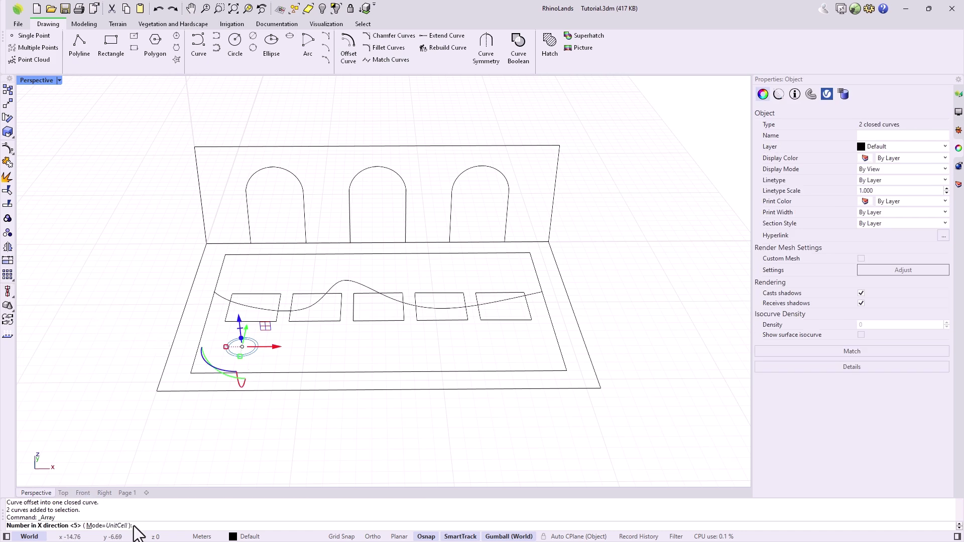
pyautogui.press('Return')
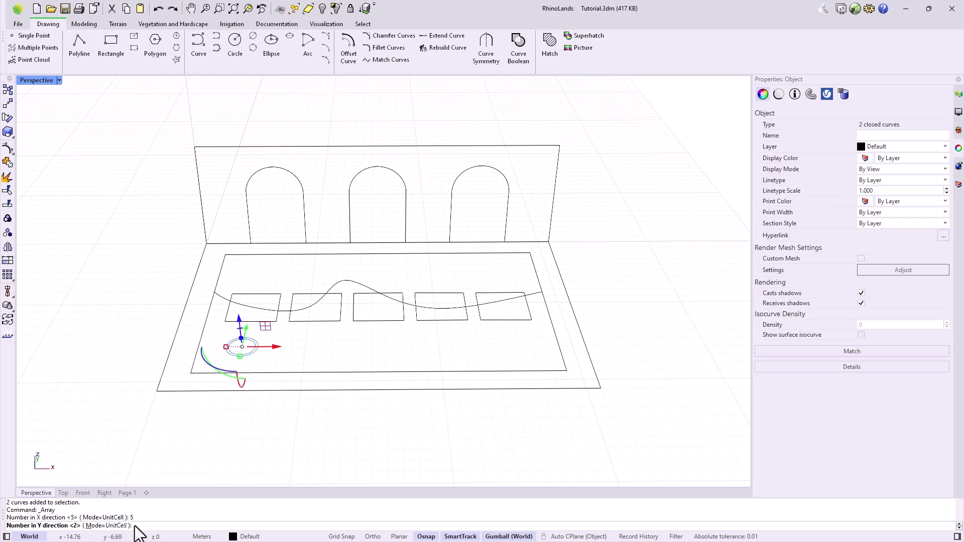
pyautogui.write('2')
pyautogui.press('Return')
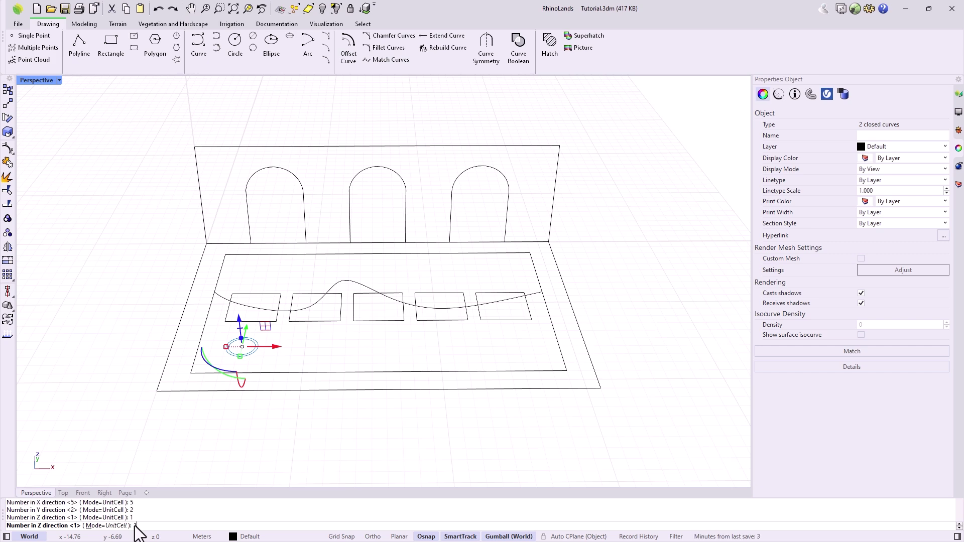
pyautogui.press('Return')
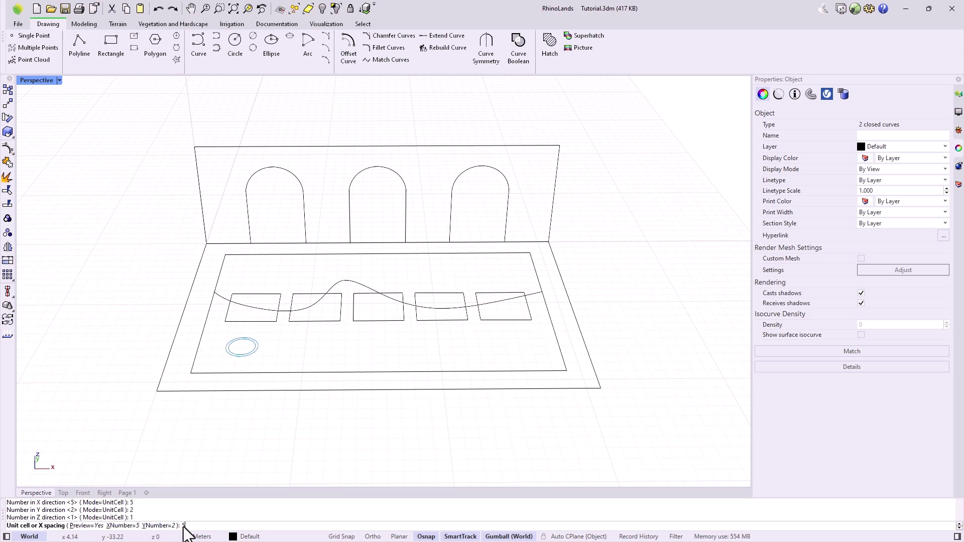
pyautogui.press('Return')
pyautogui.write('1')
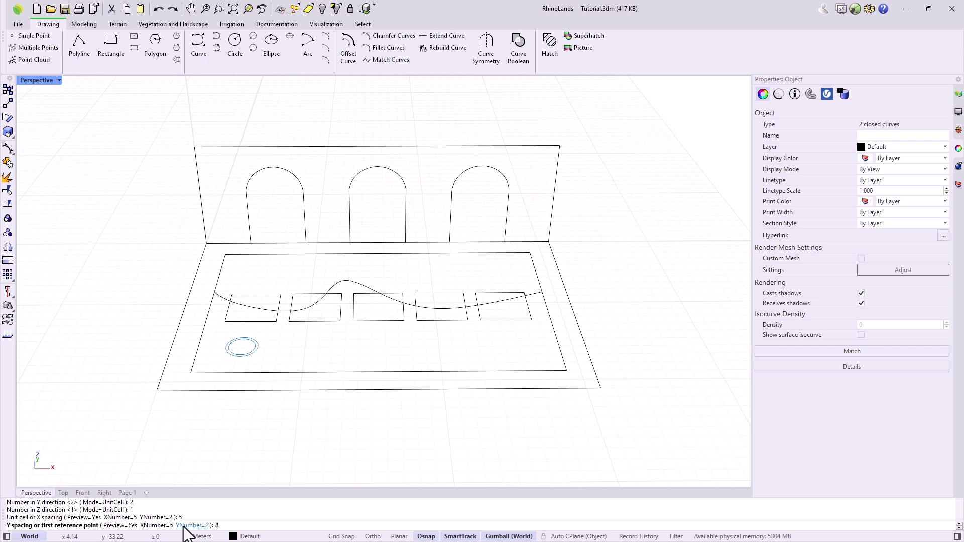
pyautogui.press('Return')
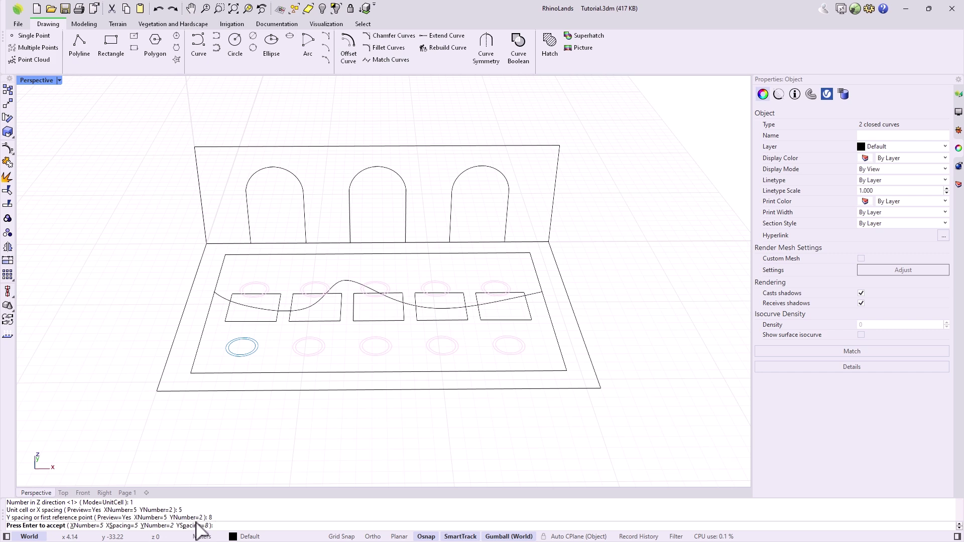
pyautogui.click(201, 525)
pyautogui.write('11')
pyautogui.press('Return')
pyautogui.press('Return')
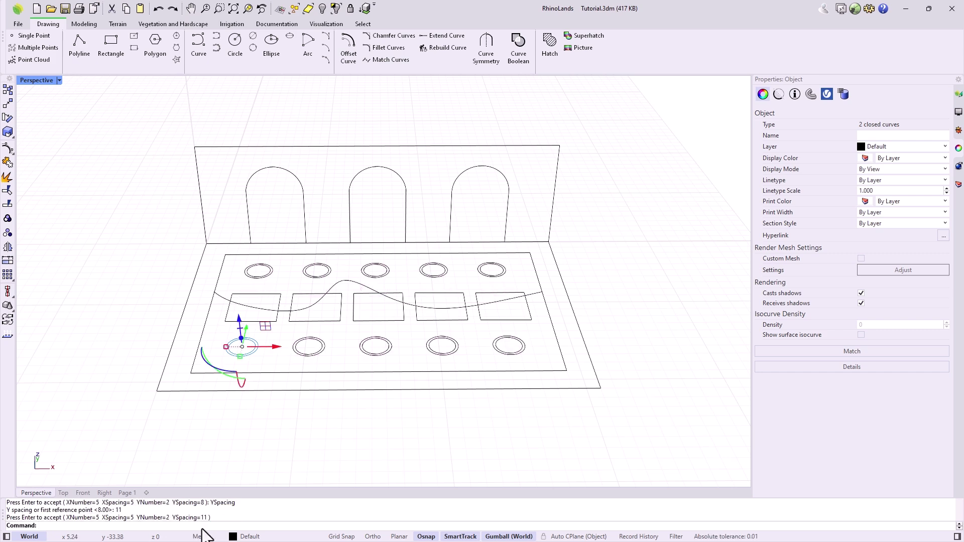
# Step: Lower a control point of the wavy path to reshape the wave
pyautogui.click(266, 450)
pyautogui.click(341, 283)
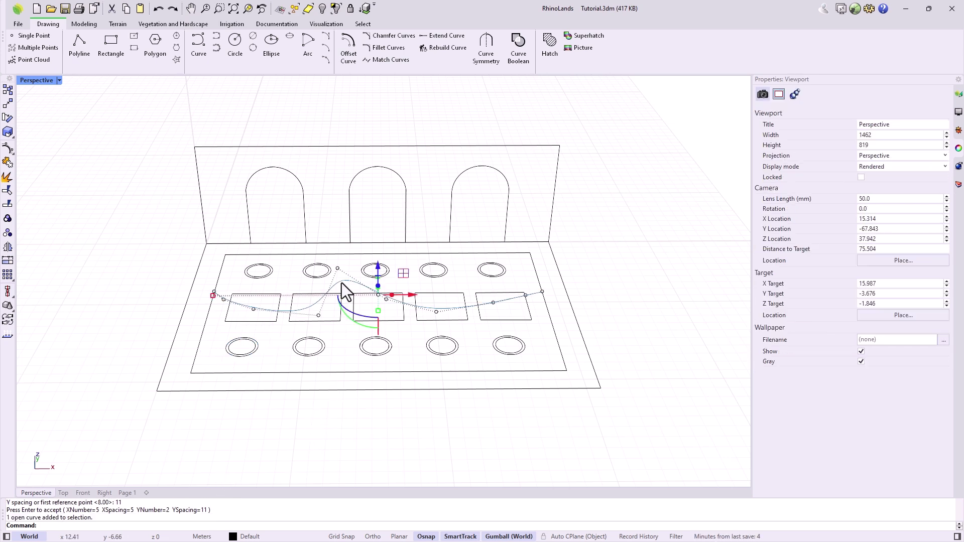
pyautogui.click(337, 269)
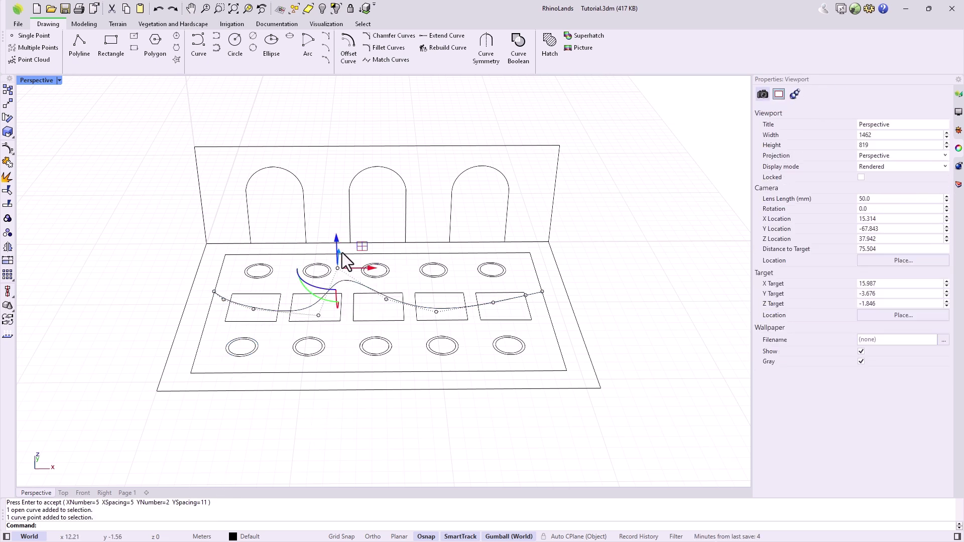
pyautogui.moveTo(341, 253); pyautogui.dragTo(338, 264)
pyautogui.press('Escape')
# Step: Offset the wavy path by 0.8 to its upper side
pyautogui.write('Offset')
pyautogui.press('Return')
pyautogui.write('d')
pyautogui.press('Return')
pyautogui.write('0.8')
pyautogui.press('Return')
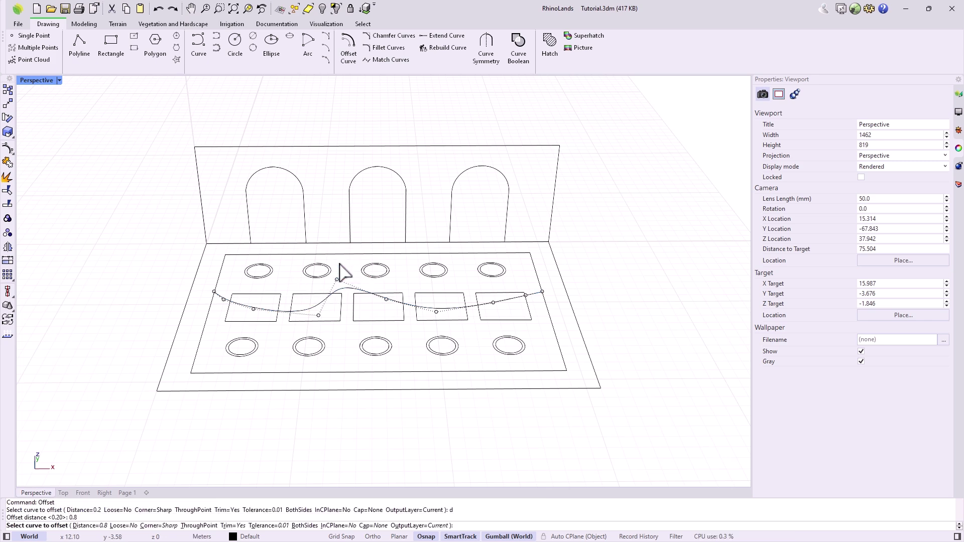
pyautogui.click(346, 288)
pyautogui.click(348, 277)
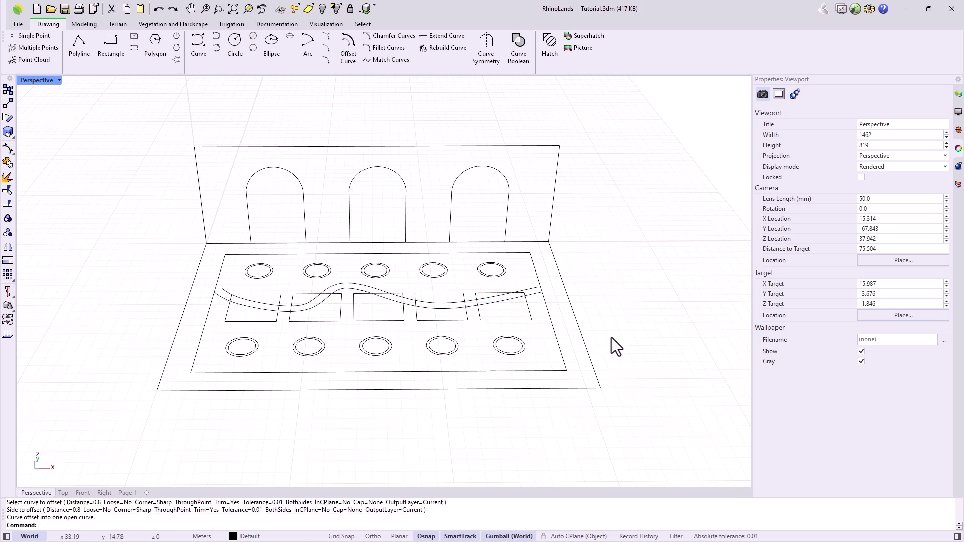
# Step: Trim the four rectangle edges lying inside the path, using all plan curves as cutters
pyautogui.moveTo(611, 337); pyautogui.dragTo(193, 280)
pyautogui.click(8, 203)
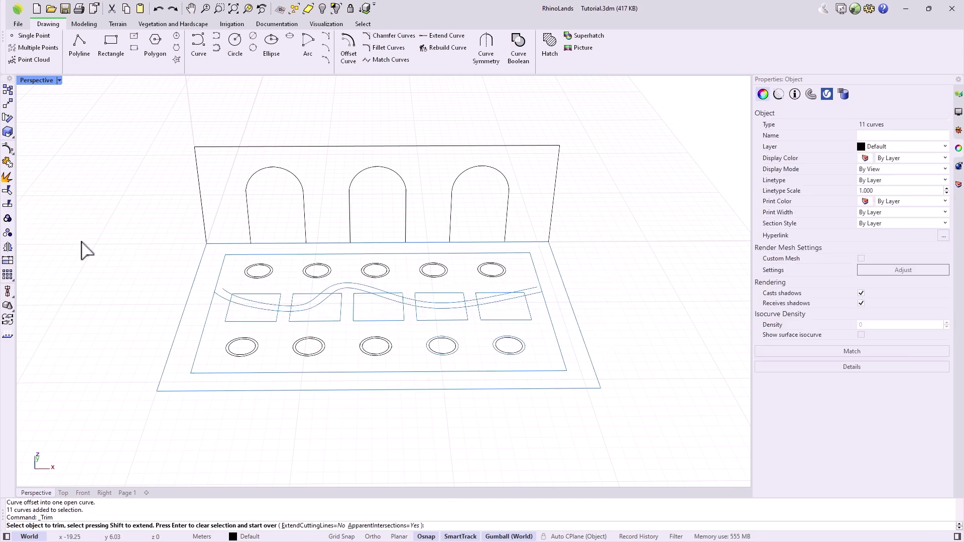
pyautogui.click(230, 299)
pyautogui.click(278, 307)
pyautogui.click(291, 311)
pyautogui.click(325, 294)
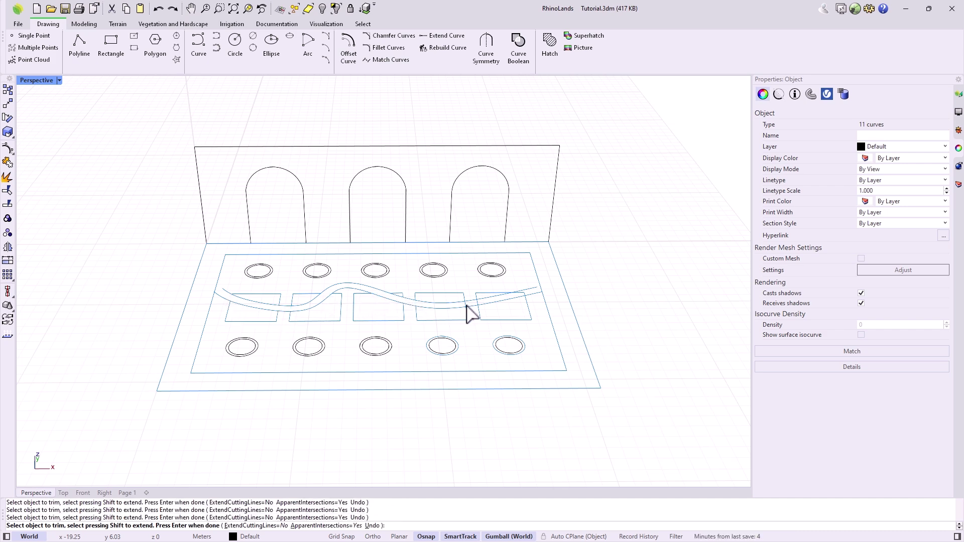